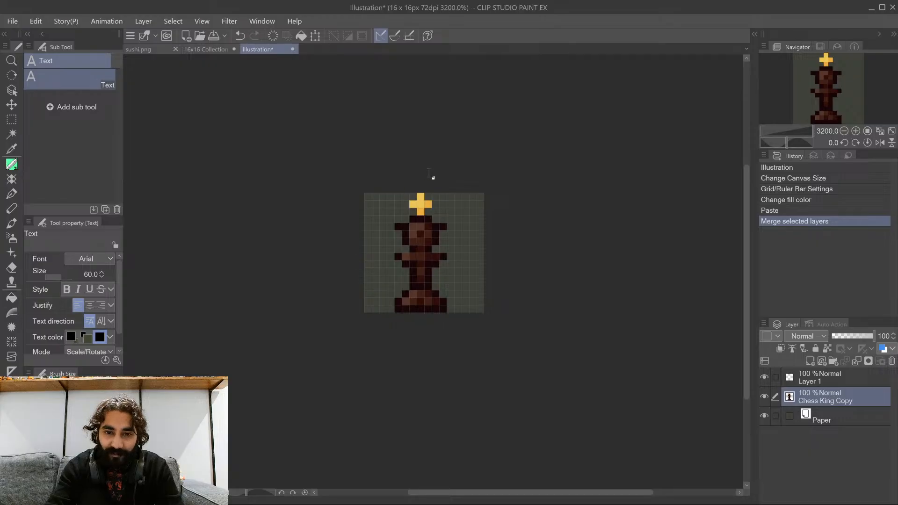
# Lower the Chess King Copy layer's opacity to 28% and make Layer 1 the active layer
pyautogui.moveTo(847, 337); pyautogui.dragTo(833, 336)
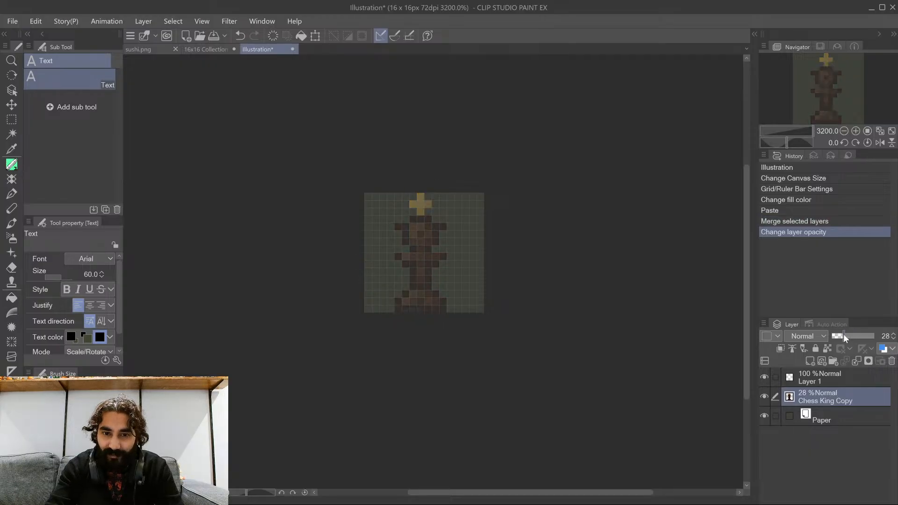
pyautogui.click(830, 378)
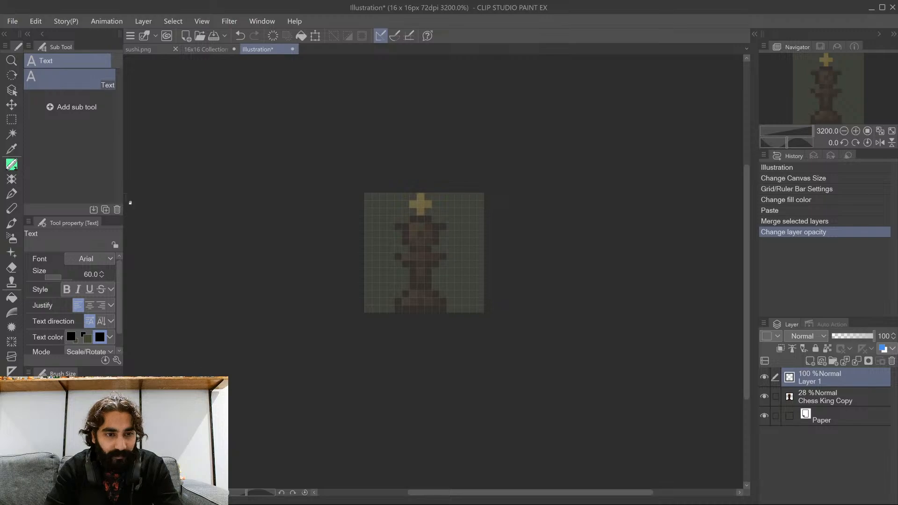
# Try filling the faded king's outline areas with black on Layer 1 using the Fill sub tool, from the base up to the head
pyautogui.click(12, 169)
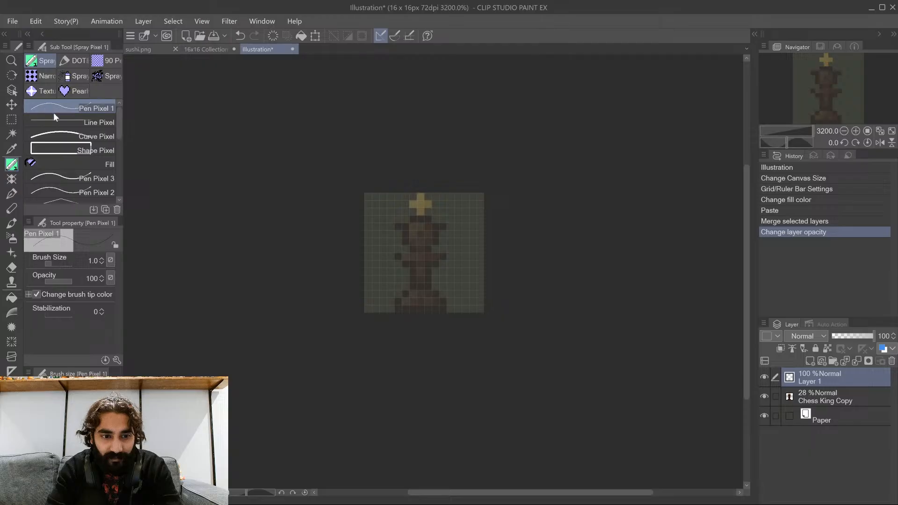
pyautogui.click(43, 164)
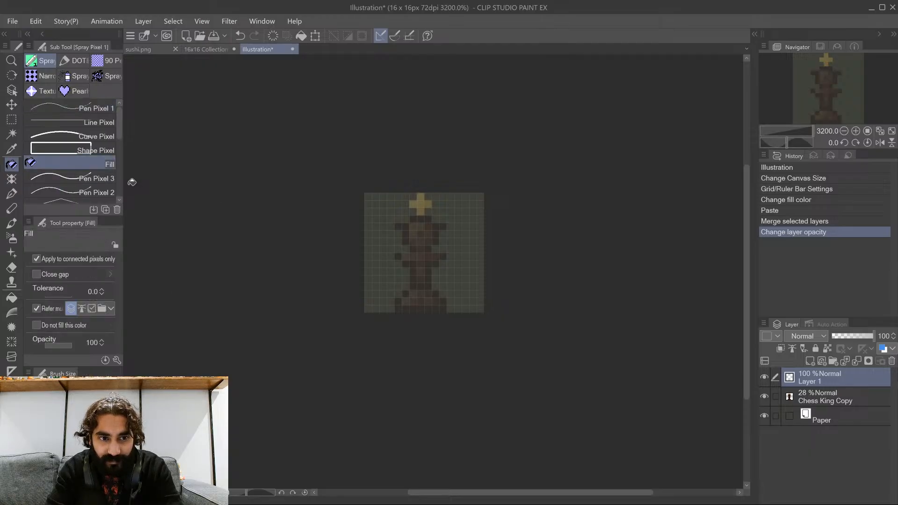
pyautogui.click(403, 305)
pyautogui.click(416, 288)
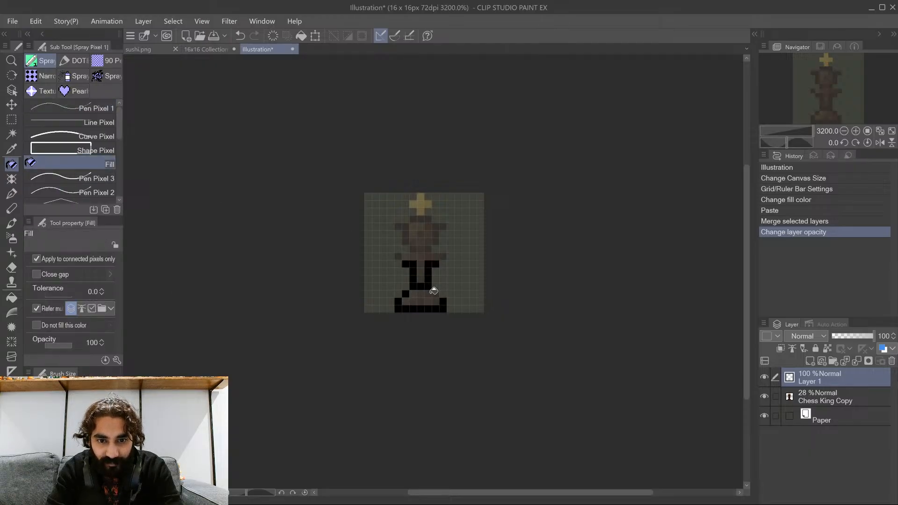
pyautogui.click(435, 293)
pyautogui.click(443, 256)
pyautogui.click(398, 256)
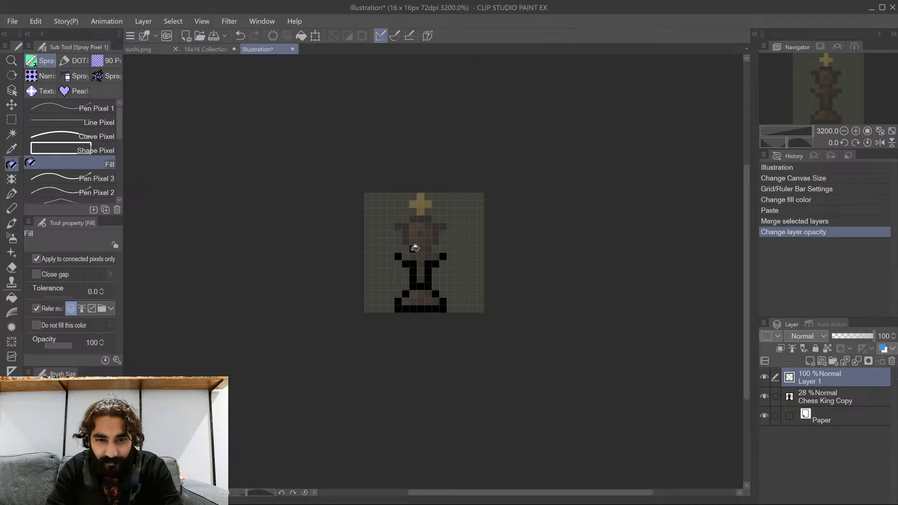
pyautogui.click(414, 247)
pyautogui.click(439, 227)
pyautogui.click(403, 232)
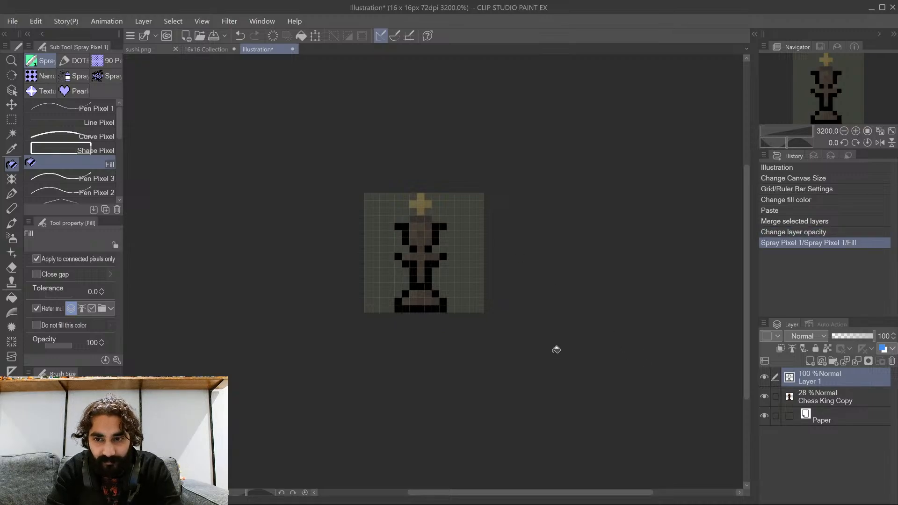
# Revert the black fill on Layer 1 and restore the Chess King Copy layer's opacity to 100%
pyautogui.click(770, 233)
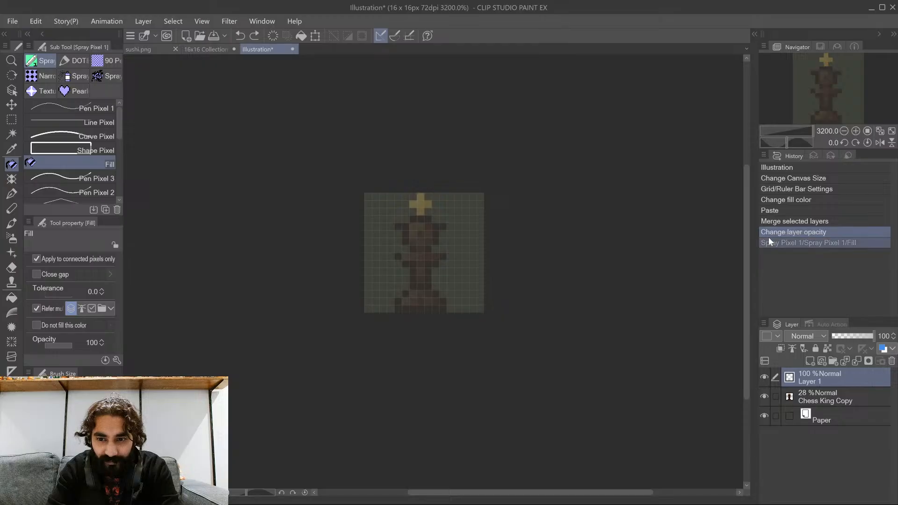
pyautogui.click(818, 398)
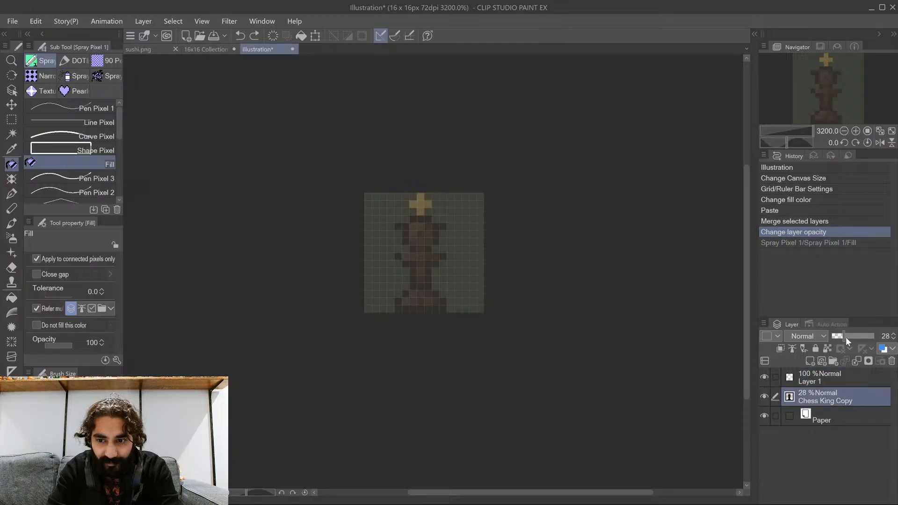
pyautogui.moveTo(848, 341); pyautogui.dragTo(877, 337)
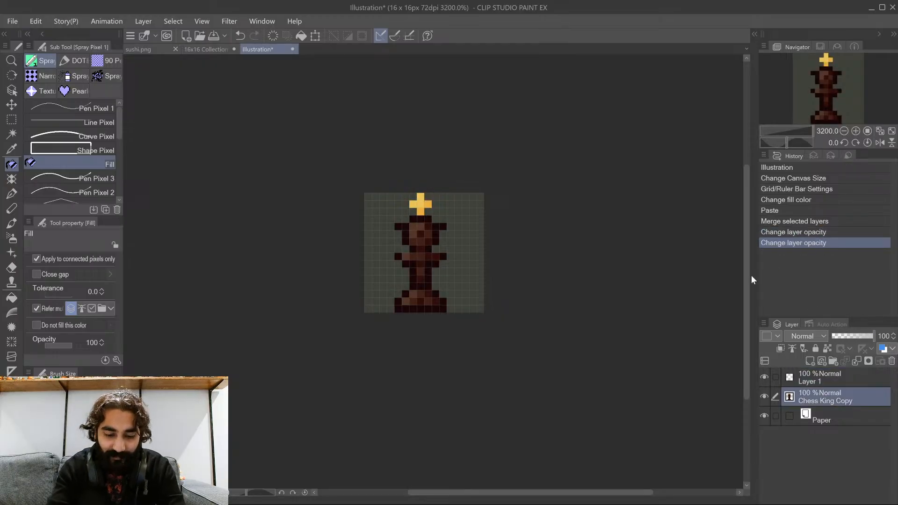
# Duplicate the Chess King Copy layer and hide the original beneath the duplicate
pyautogui.hotkey('ctrl', 'v')
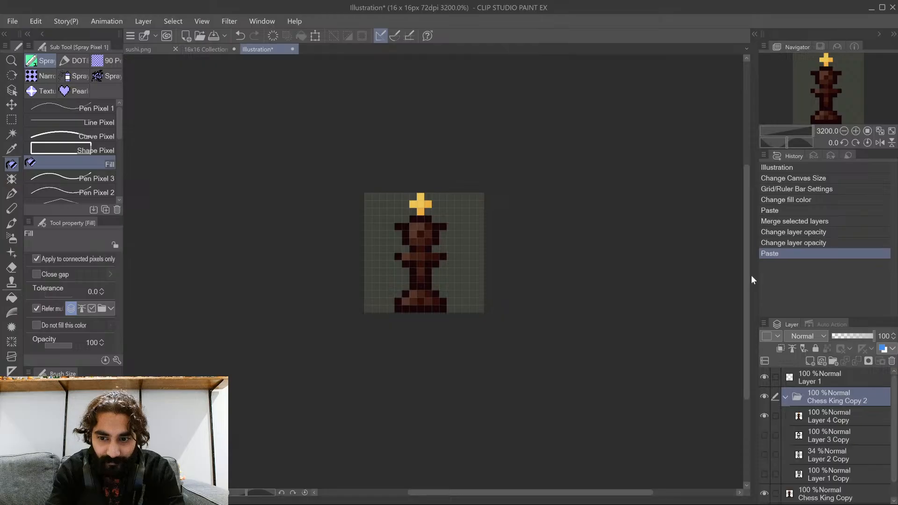
pyautogui.click(780, 244)
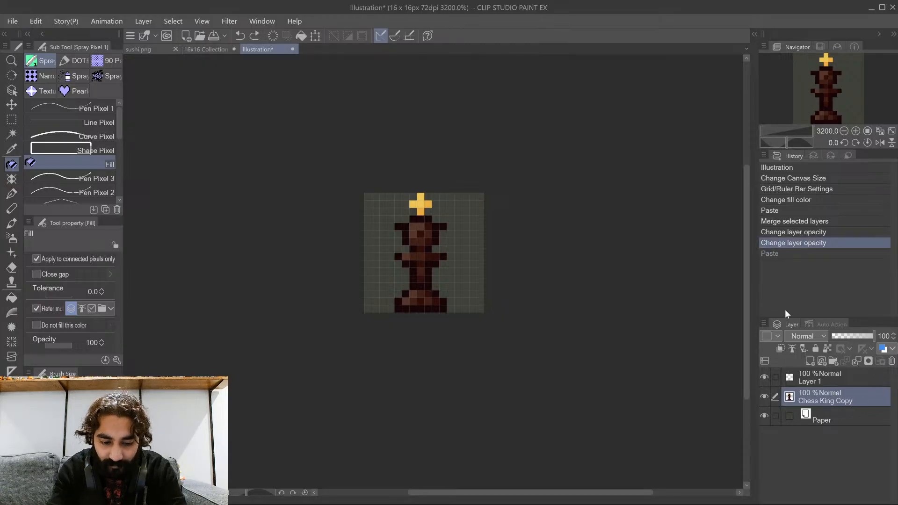
pyautogui.hotkey('ctrl', 'j')
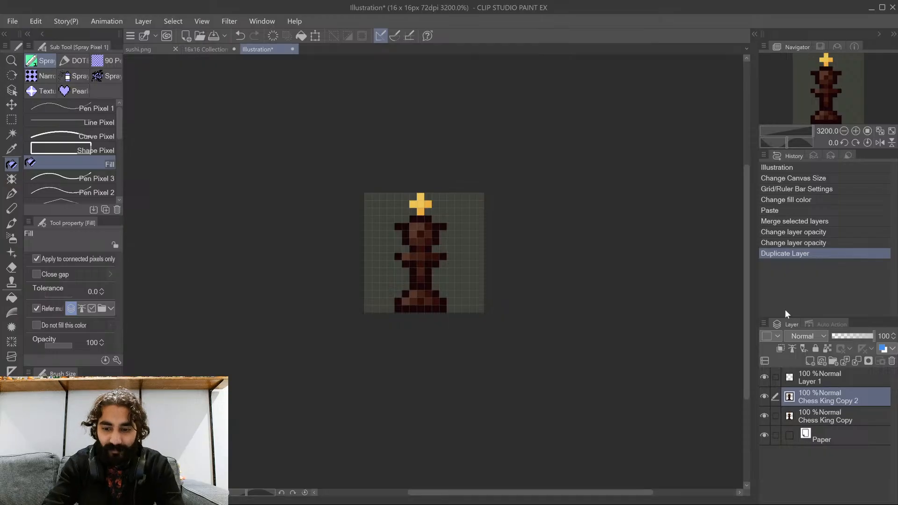
pyautogui.click(764, 416)
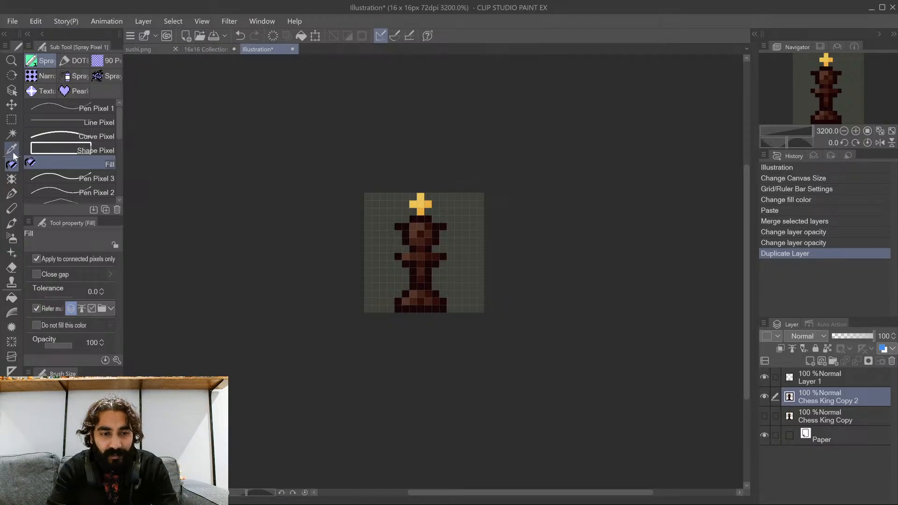
# With Pen Pixel 1, erase the gold cross from the duplicated king and square off both upper corners of the head with dark pixels
pyautogui.click(48, 105)
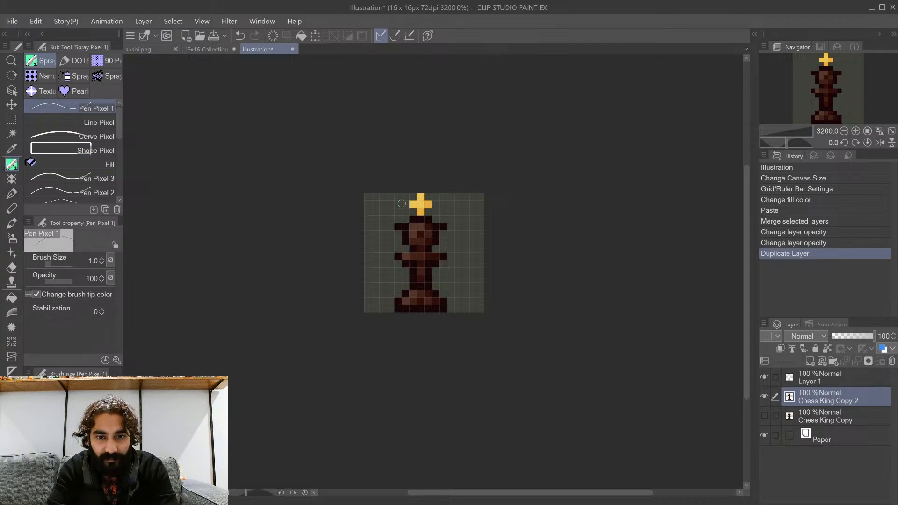
pyautogui.moveTo(401, 204)
pyautogui.mouseDown()
pyautogui.moveTo(433, 209)
pyautogui.moveTo(414, 210)
pyautogui.moveTo(423, 189)
pyautogui.moveTo(407, 203)
pyautogui.mouseUp()
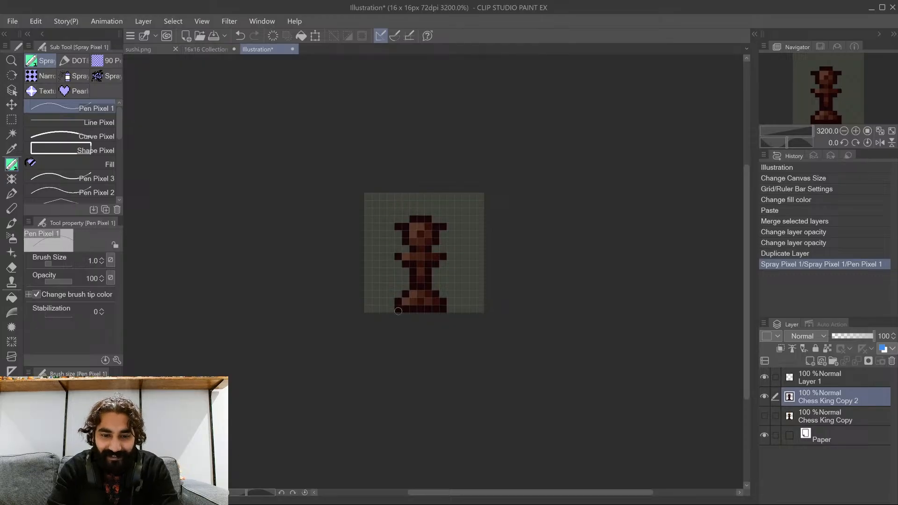
pyautogui.click(405, 218)
pyautogui.click(436, 220)
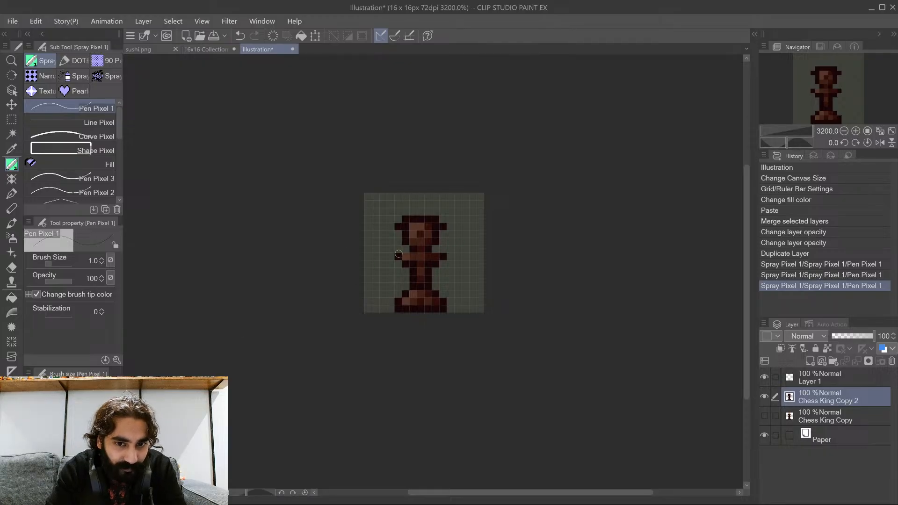
# Add three single dark pixels as crown points above the head, one at the centre and one at each corner
pyautogui.click(420, 211)
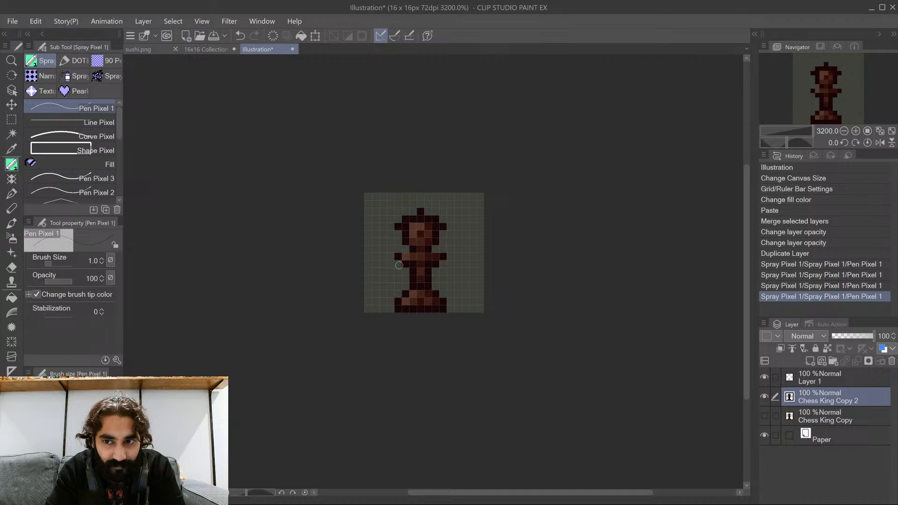
pyautogui.click(397, 212)
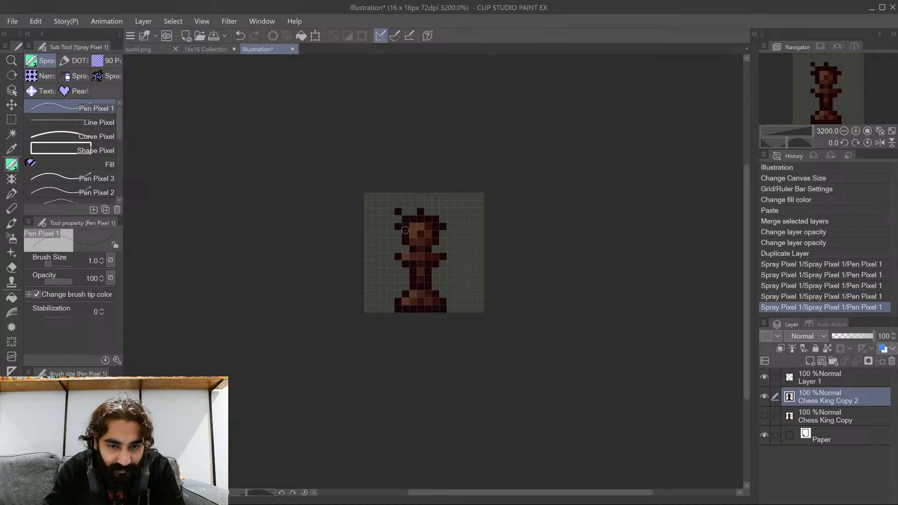
pyautogui.hotkey('ctrl', 'z')
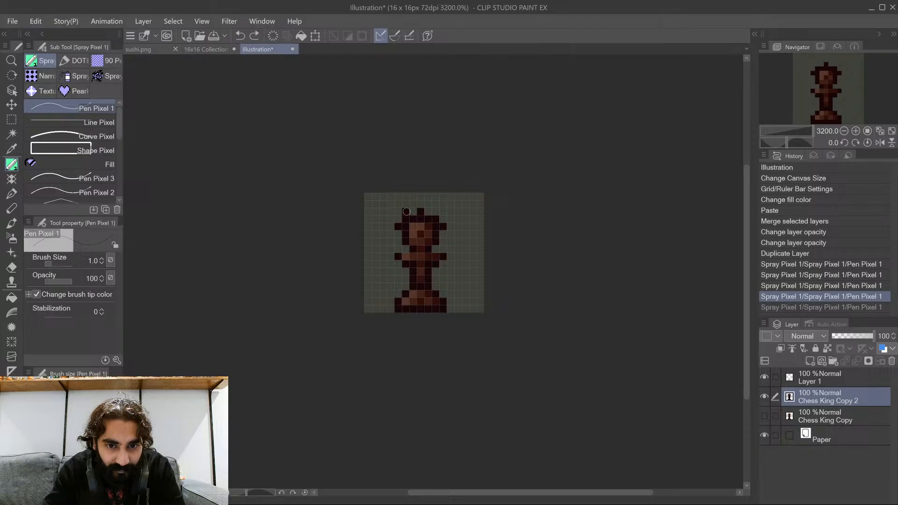
pyautogui.click(406, 212)
pyautogui.click(436, 211)
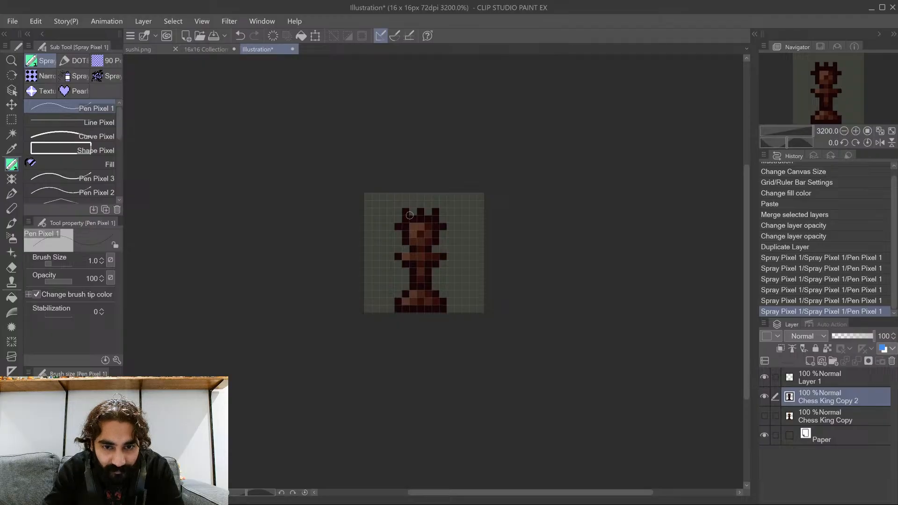
# Try closing the gaps between the crown points and adding a pixel above the centre, and undo those strokes
pyautogui.click(414, 211)
pyautogui.click(428, 211)
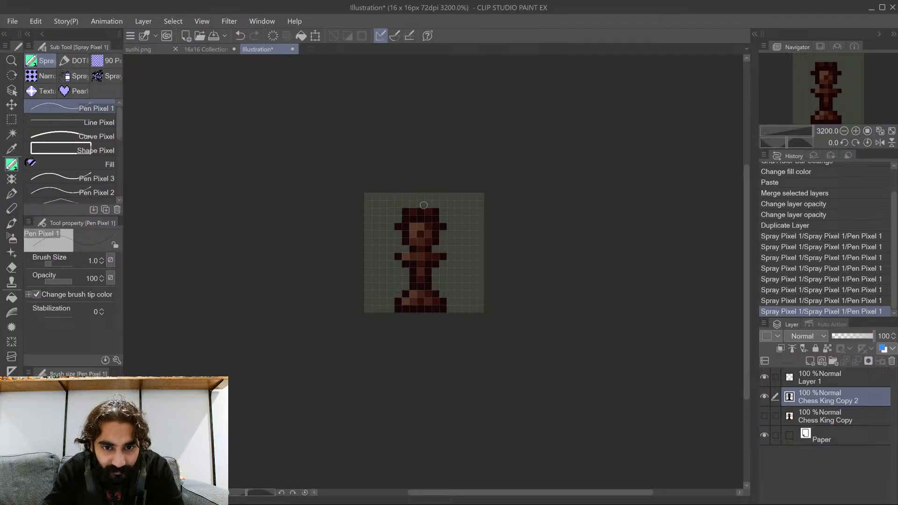
pyautogui.click(420, 204)
pyautogui.hotkey('ctrl', 'z')
pyautogui.hotkey('ctrl', 'z')
pyautogui.hotkey('ctrl', 'z')
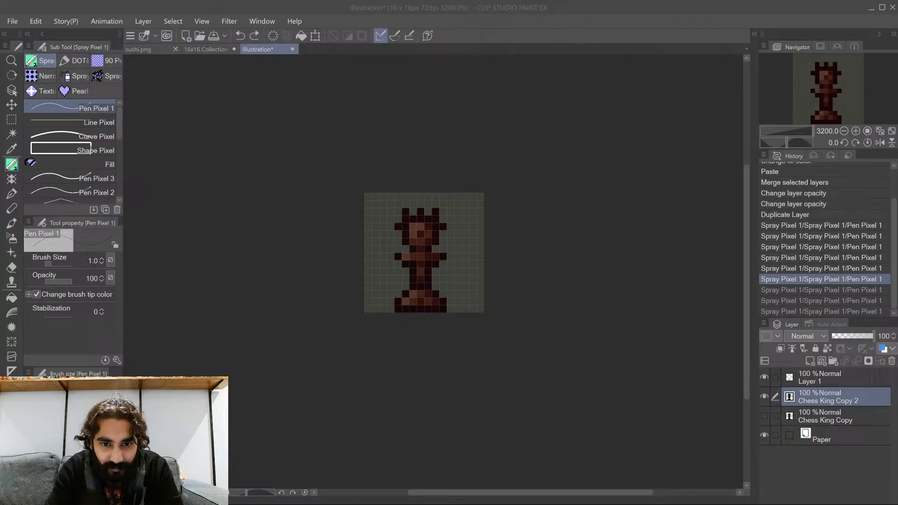
# Connect the crown points into a dark pointed dome peaking at the canvas's upper edge and fill its inner gaps with dark red
pyautogui.click(427, 215)
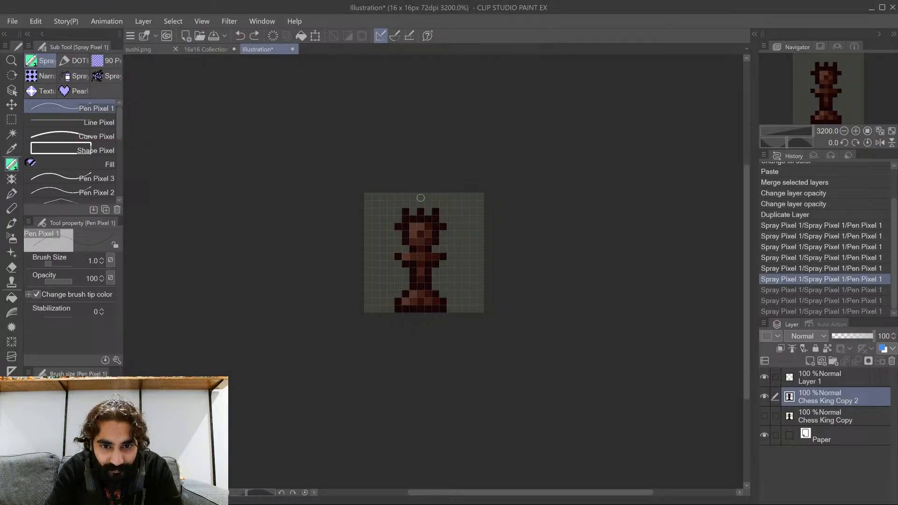
pyautogui.click(420, 198)
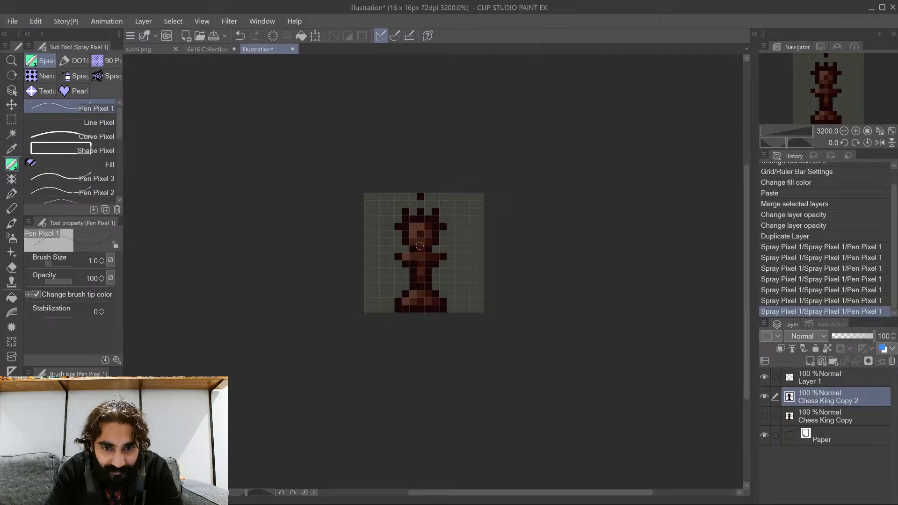
pyautogui.click(413, 203)
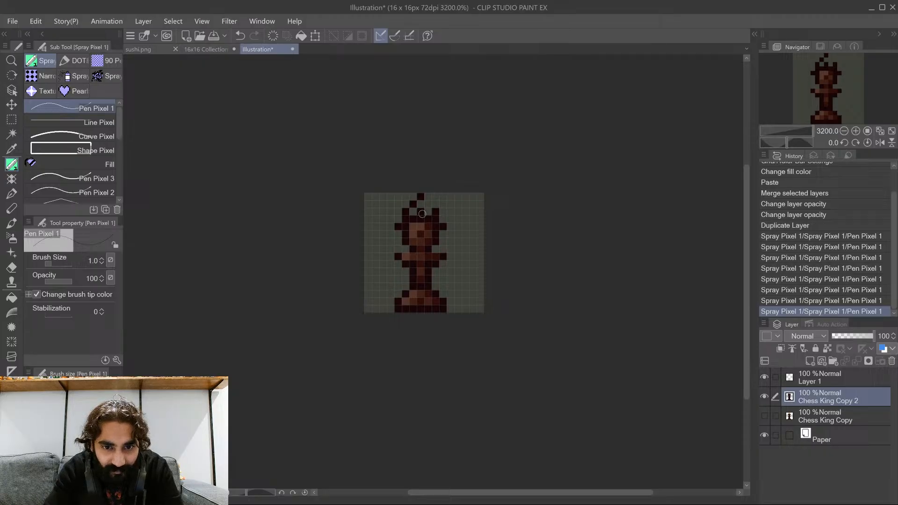
pyautogui.hotkey('ctrl', 'z')
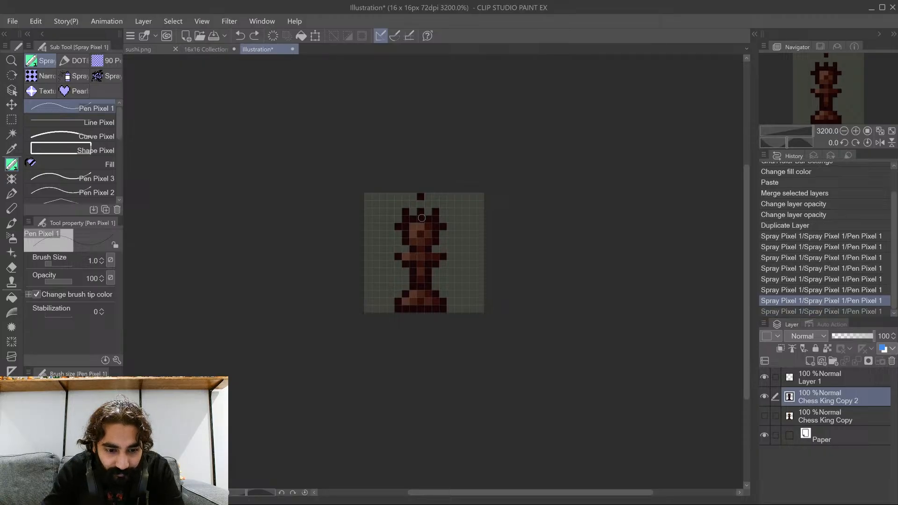
pyautogui.click(413, 204)
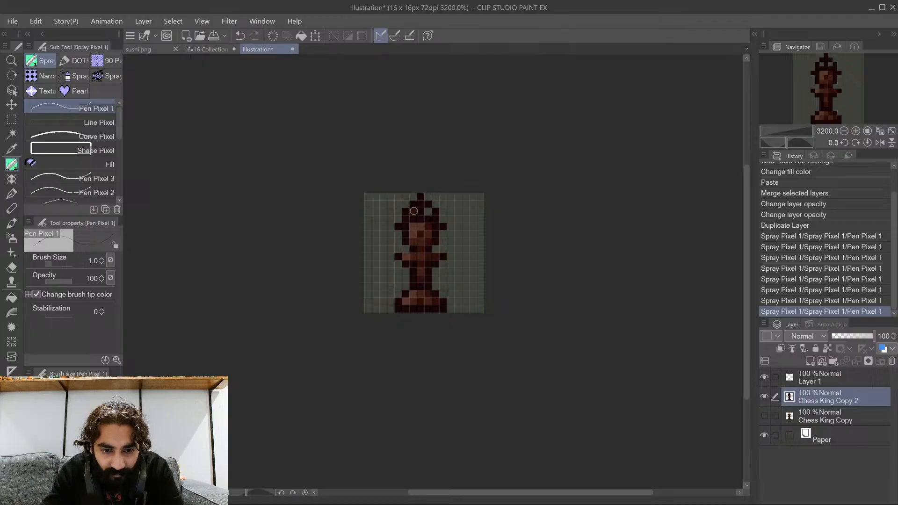
pyautogui.click(428, 212)
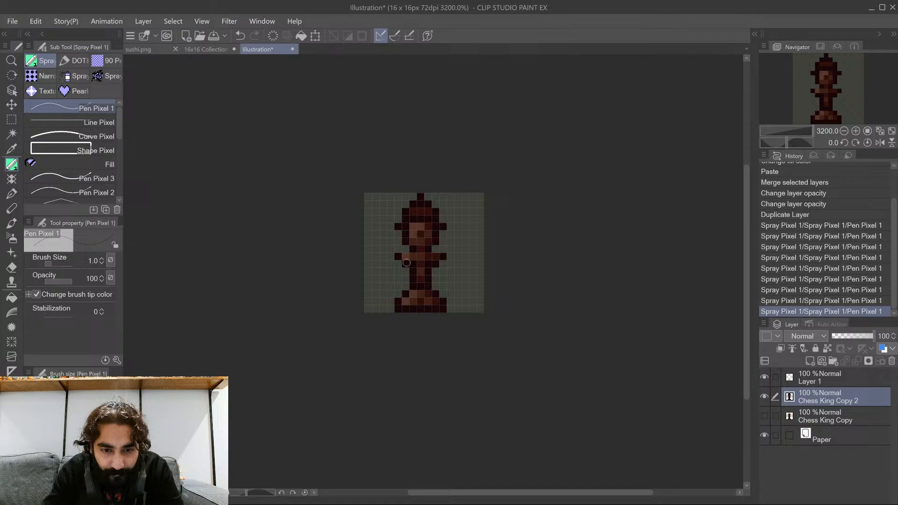
# Shade the inside of the dome pixel by pixel with brown tones matching the head
pyautogui.click(423, 213)
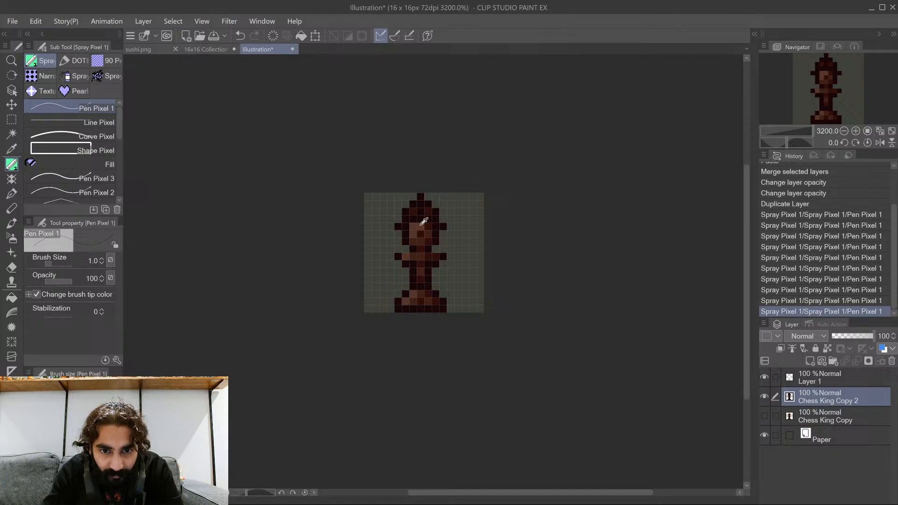
pyautogui.click(423, 217)
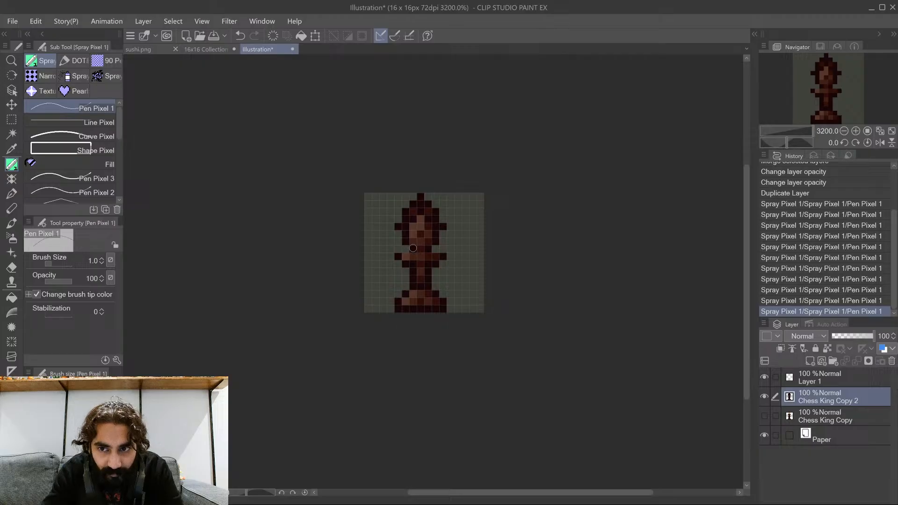
pyautogui.click(420, 214)
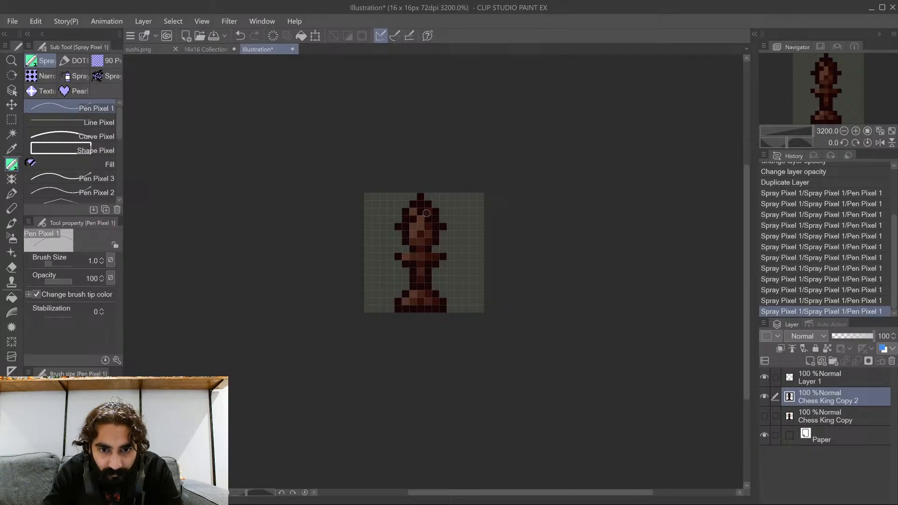
pyautogui.click(428, 218)
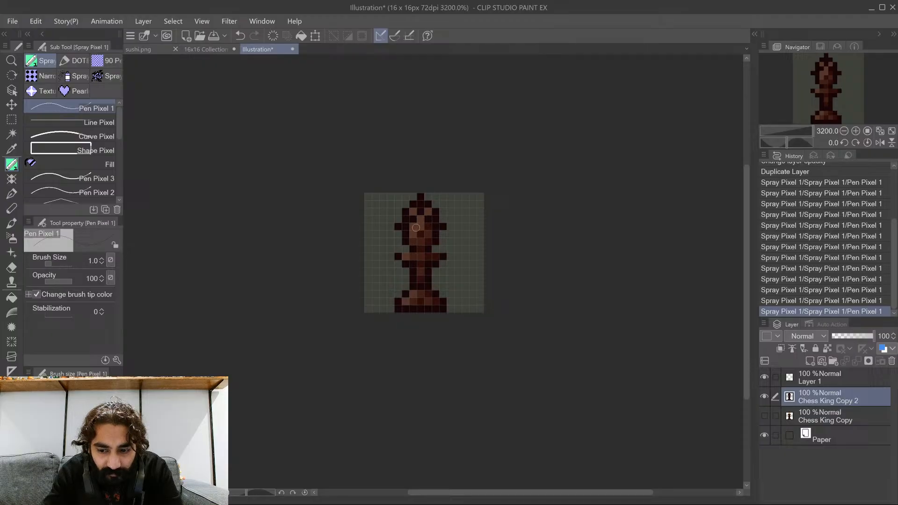
pyautogui.click(422, 214)
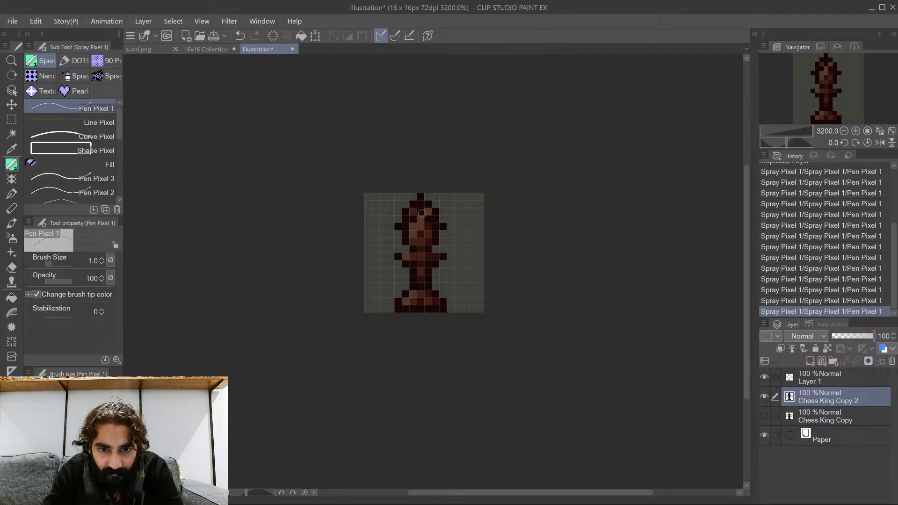
pyautogui.click(426, 211)
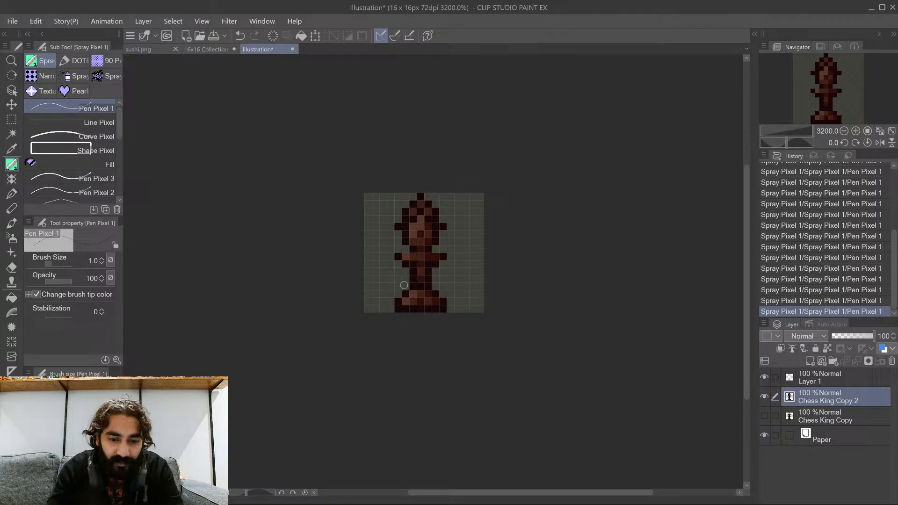
# Undo the brown shading inside the dome
pyautogui.hotkey('ctrl', 'z')
pyautogui.hotkey('ctrl', 'z')
pyautogui.hotkey('ctrl', 'z')
pyautogui.hotkey('ctrl', 'z')
pyautogui.hotkey('ctrl', 'z')
pyautogui.hotkey('ctrl', 'z')
pyautogui.hotkey('ctrl', 'z')
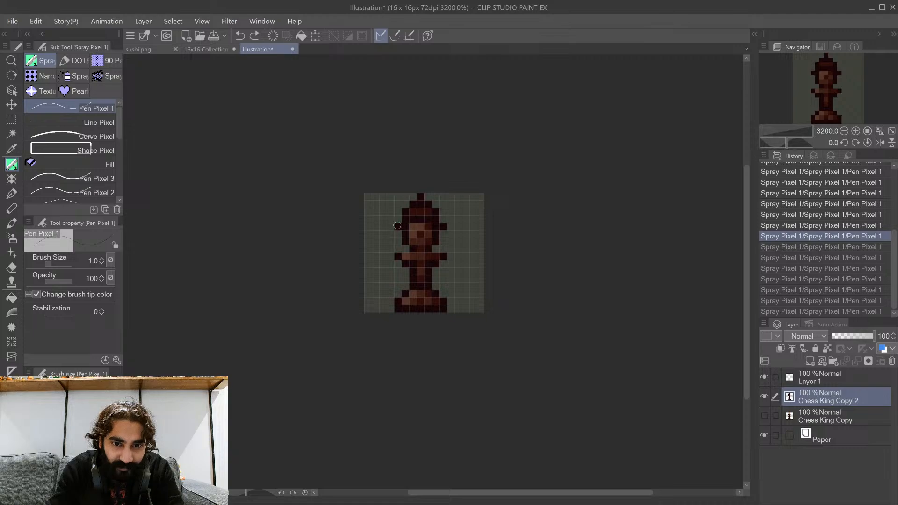
pyautogui.hotkey('ctrl', 'y')
pyautogui.hotkey('ctrl', 'y')
pyautogui.hotkey('ctrl', 'y')
pyautogui.hotkey('ctrl', 'y')
pyautogui.hotkey('ctrl', 'y')
pyautogui.hotkey('ctrl', 'y')
pyautogui.hotkey('ctrl', 'y')
# Widen the upper head by one dark pixel column on each side and fill its interior with light brown
pyautogui.click(404, 206)
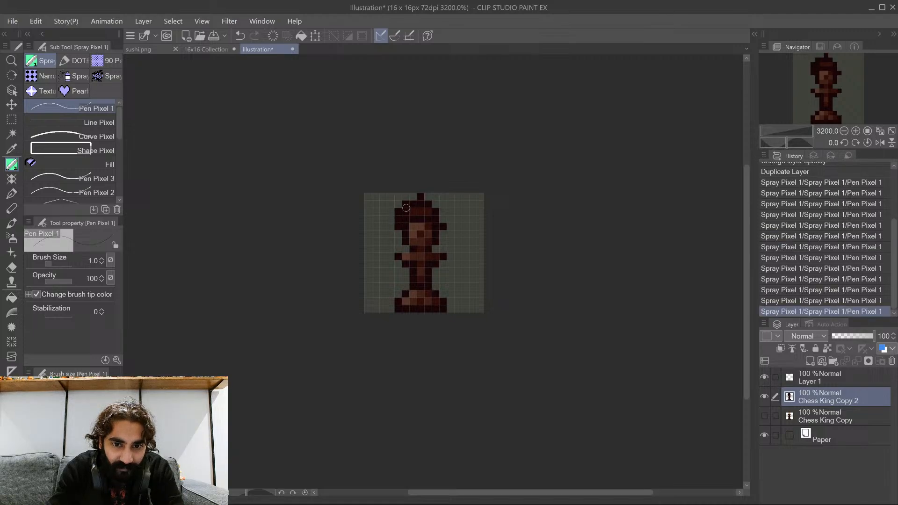
pyautogui.click(441, 219)
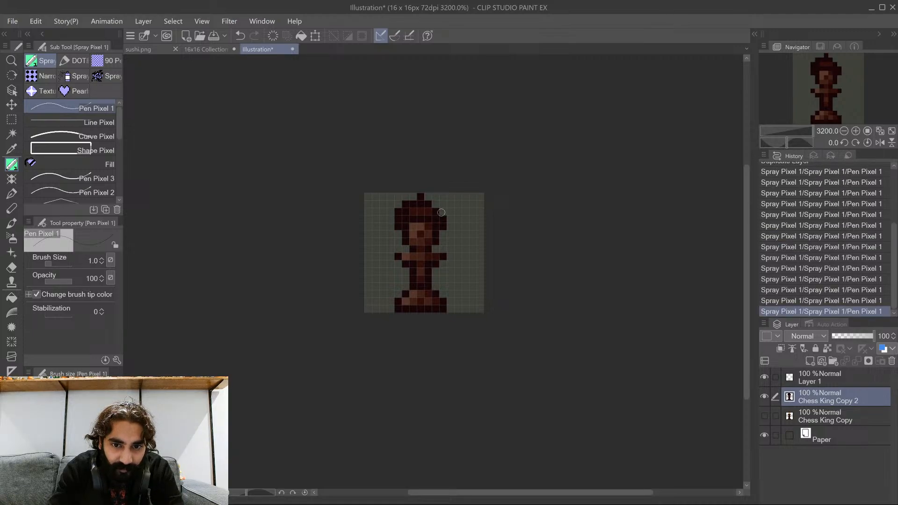
pyautogui.click(441, 211)
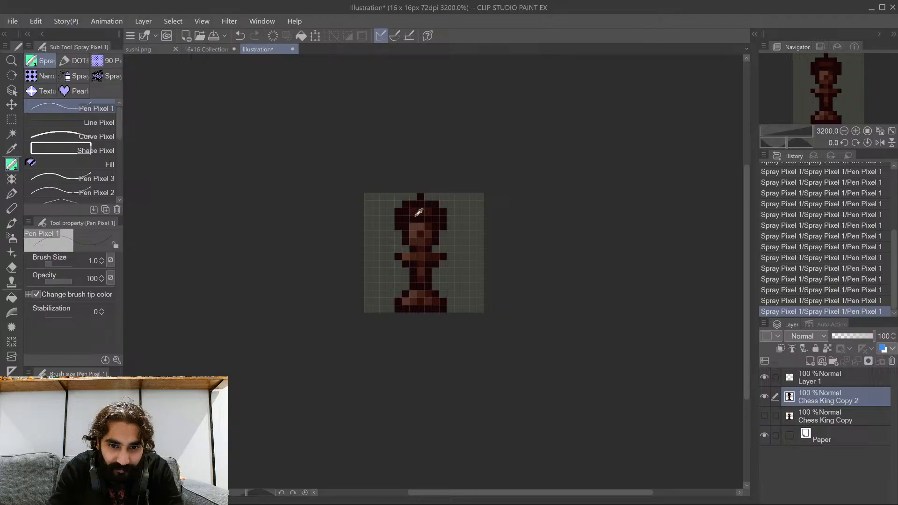
pyautogui.moveTo(409, 208)
pyautogui.mouseDown()
pyautogui.moveTo(436, 215)
pyautogui.moveTo(407, 219)
pyautogui.moveTo(406, 228)
pyautogui.mouseUp()
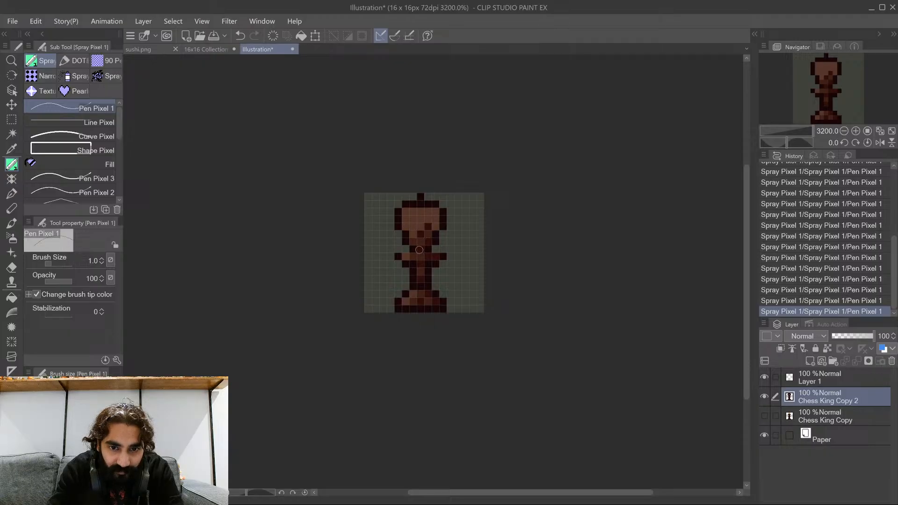
pyautogui.hotkey('ctrl', 'z')
pyautogui.hotkey('ctrl', 'z')
pyautogui.hotkey('ctrl', 'y')
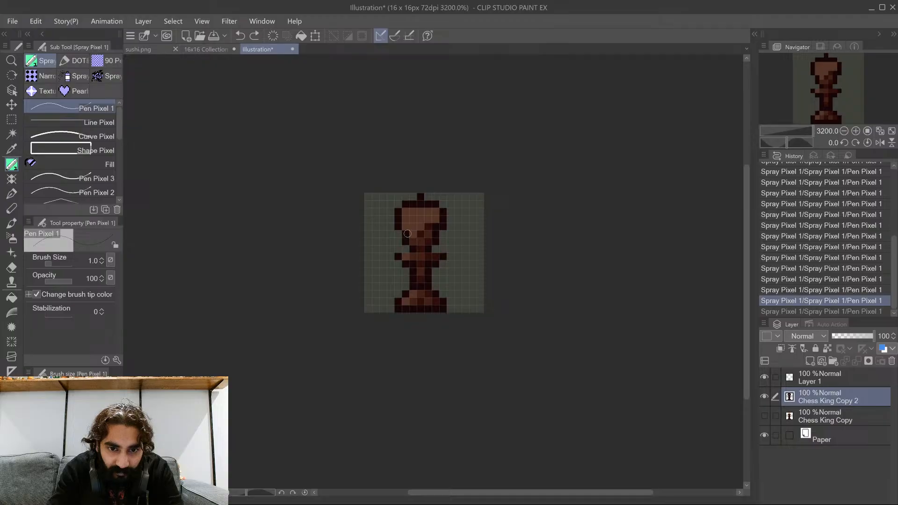
pyautogui.hotkey('ctrl', 'y')
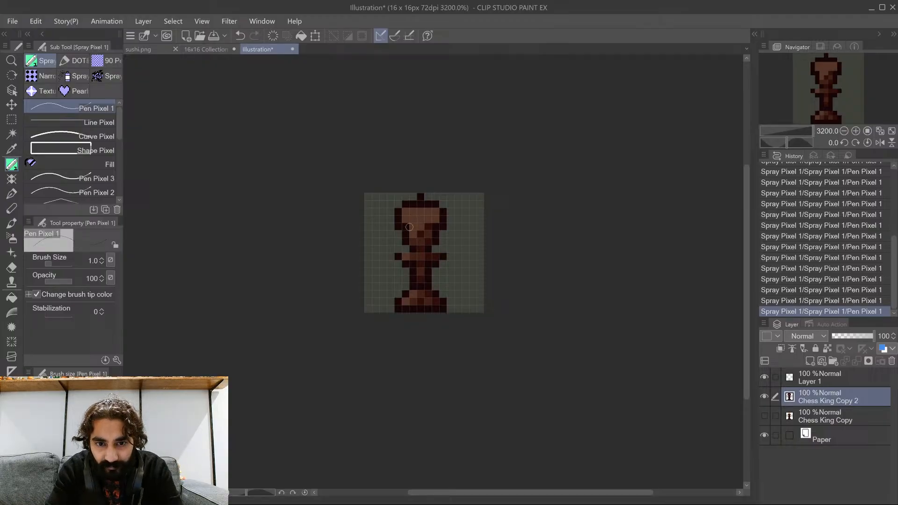
# Try a dark band across the bottom of the widened head, and shade the brown area above it with darker brown pixels
pyautogui.moveTo(410, 227); pyautogui.dragTo(432, 224)
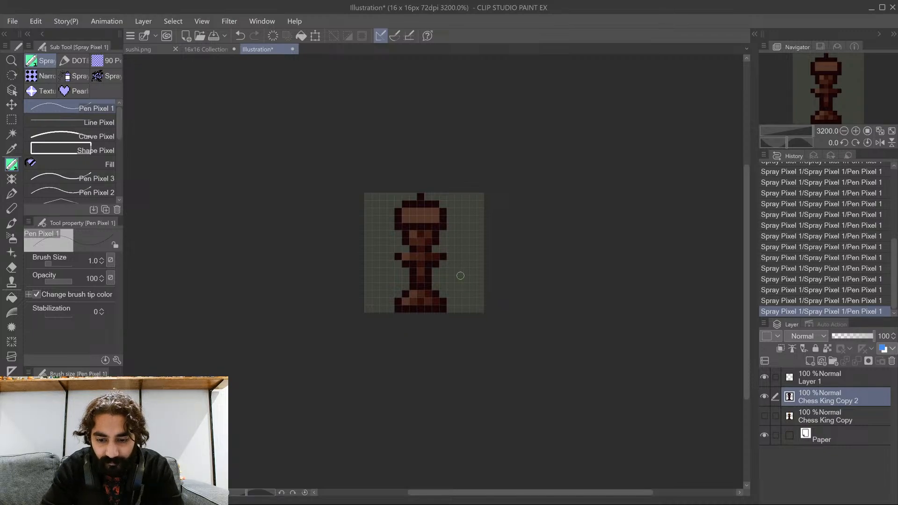
pyautogui.click(406, 226)
pyautogui.keyDown('alt'); pyautogui.click(416, 240); pyautogui.keyUp('alt')
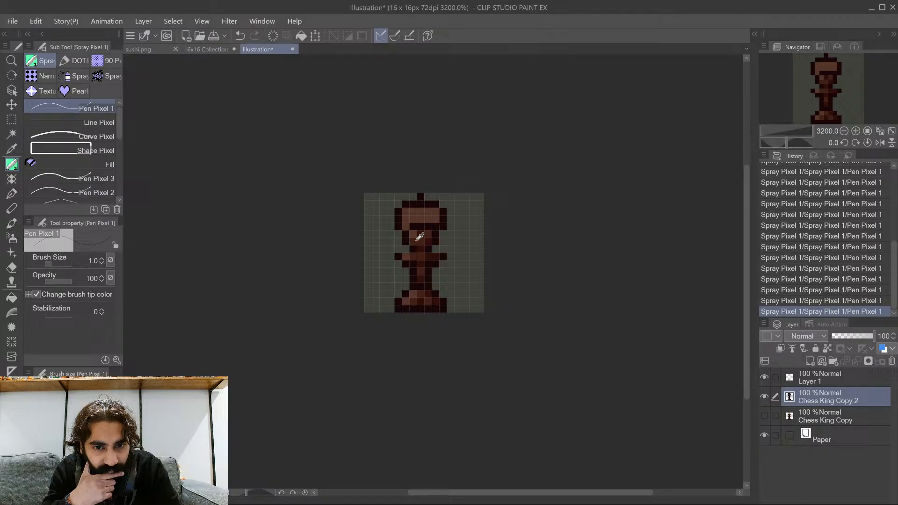
pyautogui.click(428, 219)
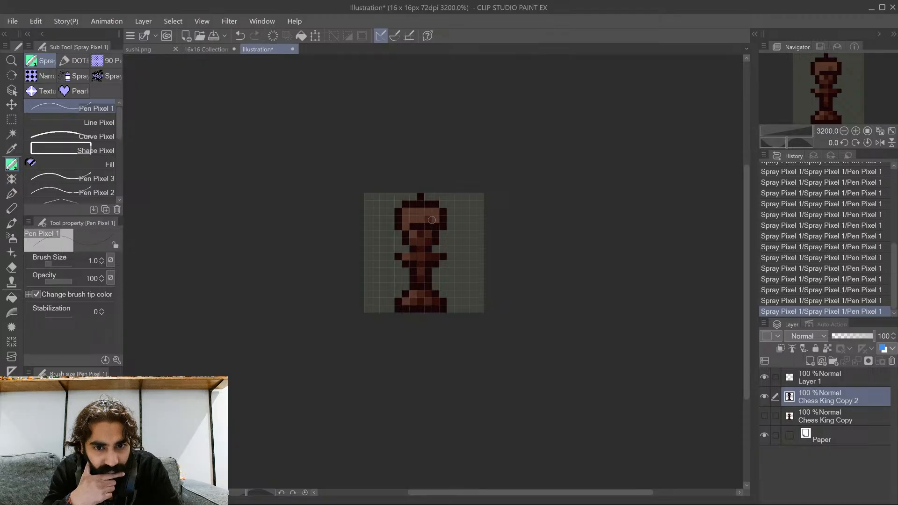
pyautogui.click(434, 217)
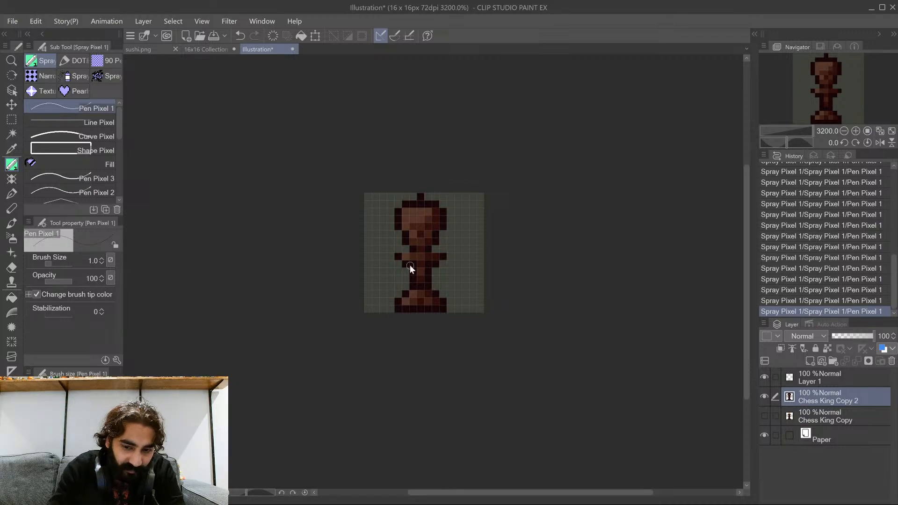
# Undo the head and dome strokes back to the three crown points, and try a dark pixel above the centre point
pyautogui.hotkey('ctrl', 'z')
pyautogui.hotkey('ctrl', 'z')
pyautogui.hotkey('ctrl', 'z')
pyautogui.hotkey('ctrl', 'z')
pyautogui.hotkey('ctrl', 'z')
pyautogui.hotkey('ctrl', 'z')
pyautogui.hotkey('ctrl', 'z')
pyautogui.hotkey('ctrl', 'z')
pyautogui.hotkey('ctrl', 'z')
pyautogui.hotkey('ctrl', 'z')
pyautogui.hotkey('ctrl', 'z')
pyautogui.hotkey('ctrl', 'z')
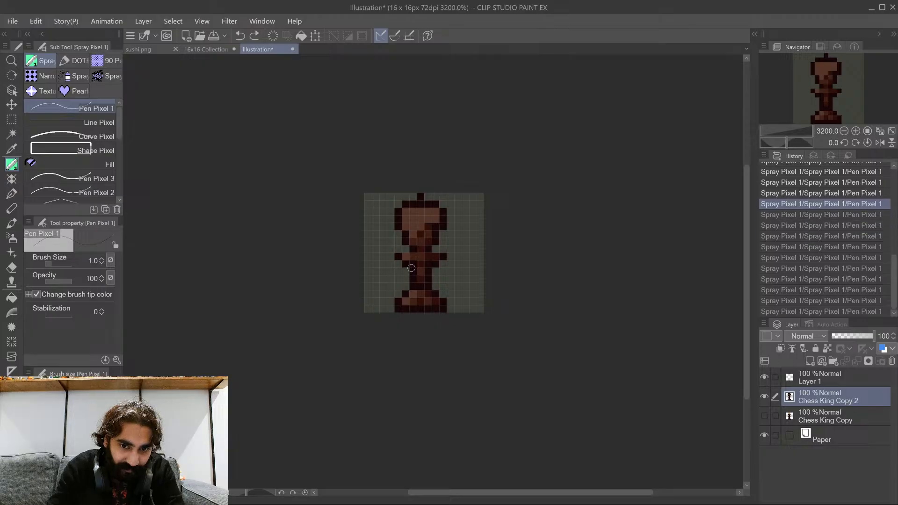
pyautogui.hotkey('ctrl', 'z')
pyautogui.hotkey('ctrl', 'z')
pyautogui.hotkey('ctrl', 'z')
pyautogui.hotkey('ctrl', 'z')
pyautogui.hotkey('ctrl', 'z')
pyautogui.hotkey('ctrl', 'z')
pyautogui.hotkey('ctrl', 'z')
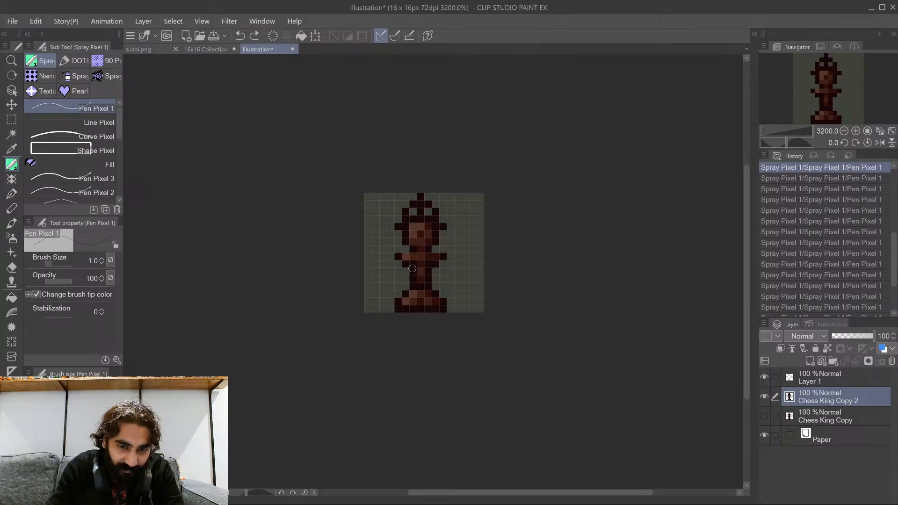
pyautogui.hotkey('ctrl', 'y')
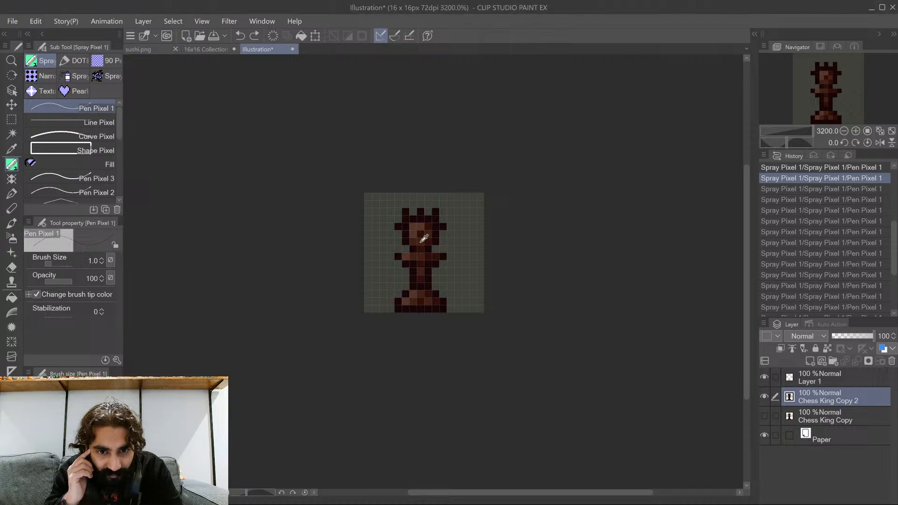
pyautogui.click(421, 204)
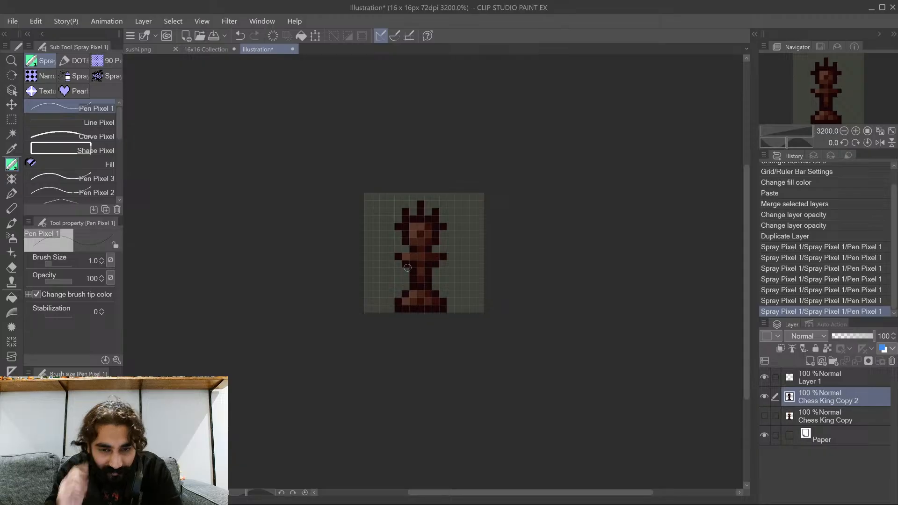
pyautogui.hotkey('ctrl', 'z')
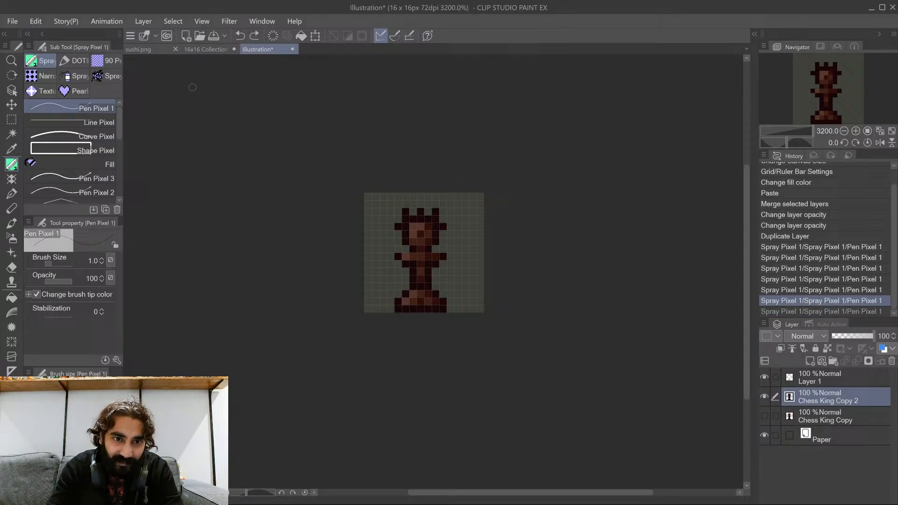
# Place a single gold pixel above the centre crown point, sampling its colour from the cross on the Chess King Copy layer
pyautogui.click(764, 416)
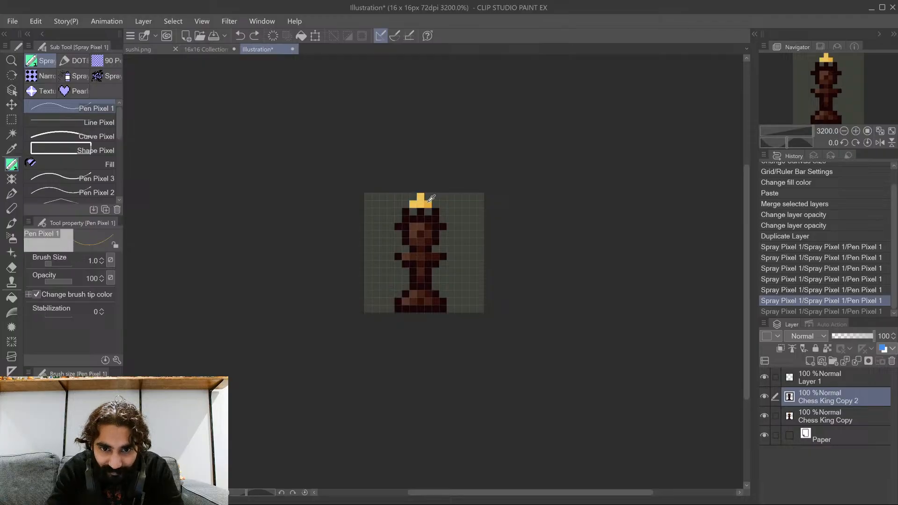
pyautogui.click(763, 415)
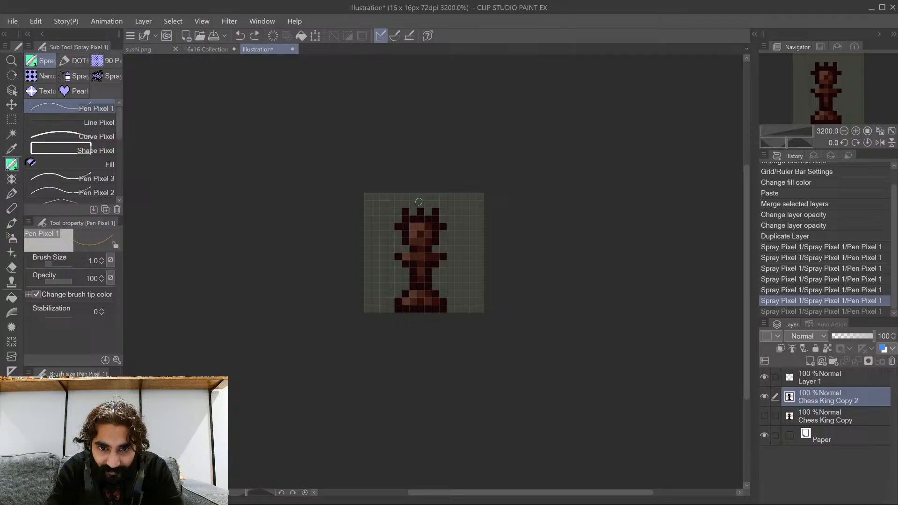
pyautogui.click(418, 201)
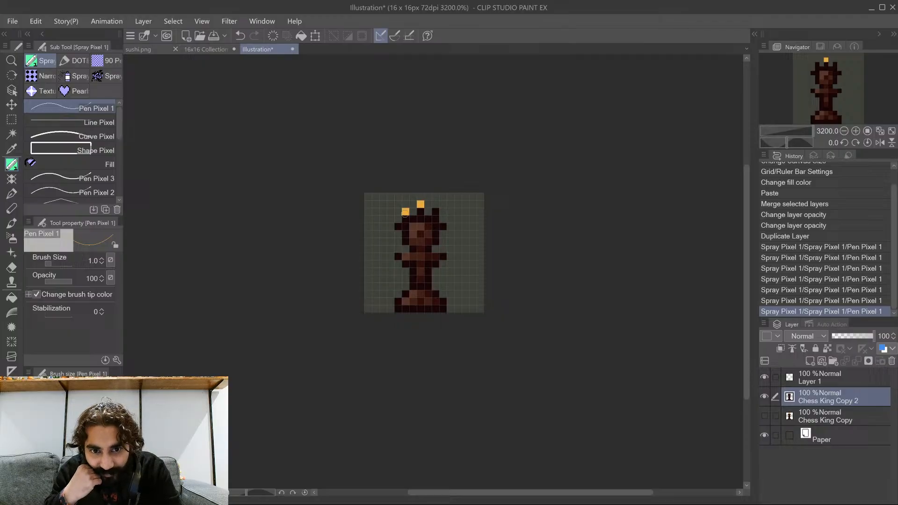
pyautogui.moveTo(405, 211); pyautogui.dragTo(405, 220)
pyautogui.hotkey('ctrl', 'z')
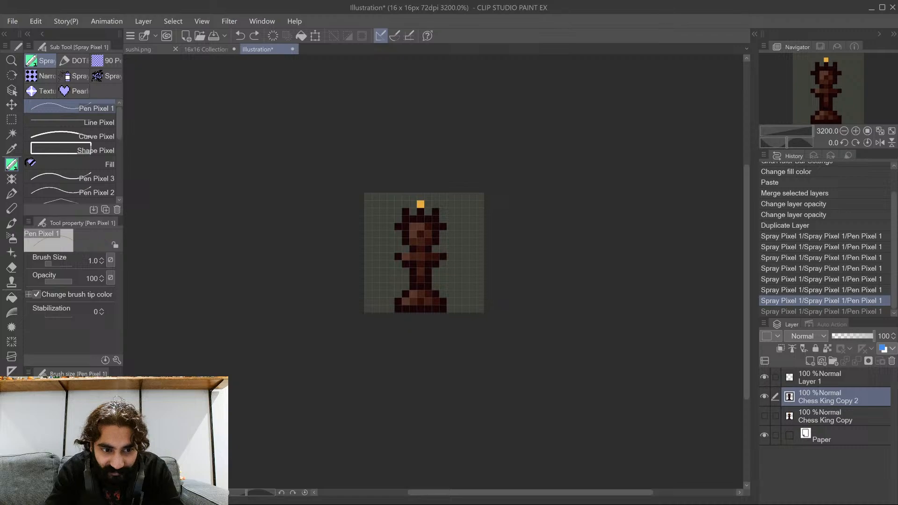
# Try moving the two corner crown points outward onto the head's side pixels, and undo those strokes
pyautogui.moveTo(405, 218)
pyautogui.mouseDown()
pyautogui.moveTo(406, 207)
pyautogui.moveTo(435, 205)
pyautogui.mouseUp()
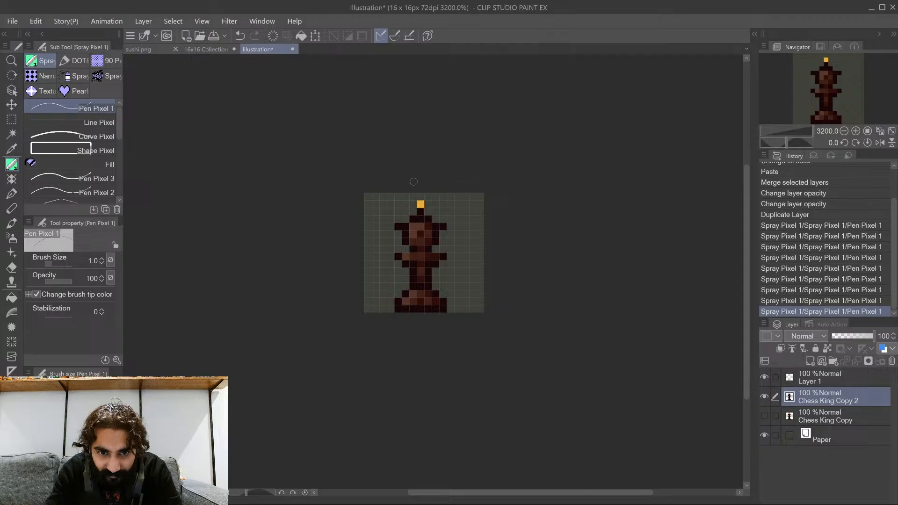
pyautogui.keyDown('alt'); pyautogui.click(398, 226); pyautogui.keyUp('alt')
pyautogui.click(399, 220)
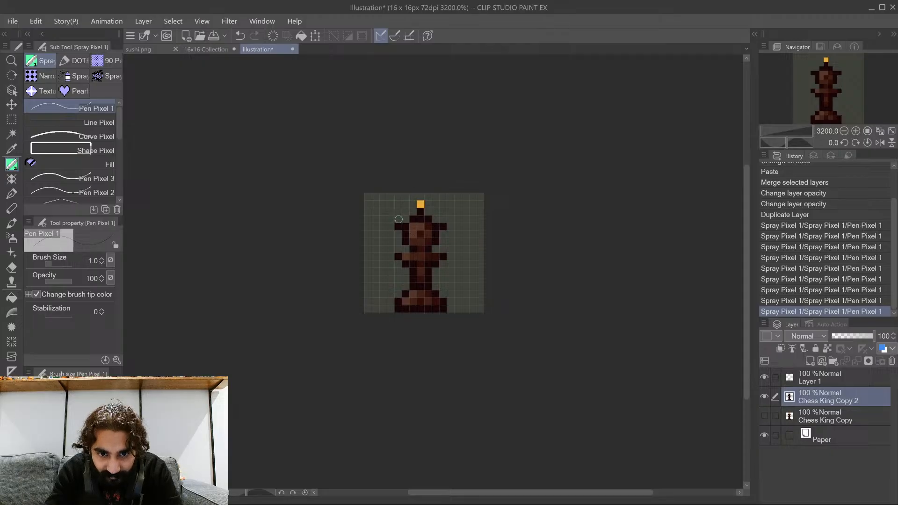
pyautogui.click(442, 219)
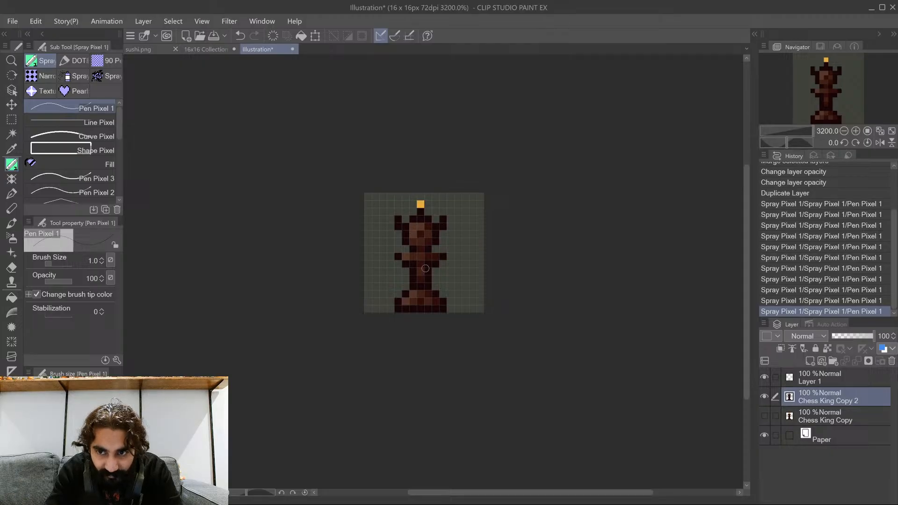
pyautogui.hotkey('ctrl', 'z')
pyautogui.hotkey('ctrl', 'z')
pyautogui.hotkey('ctrl', 'z')
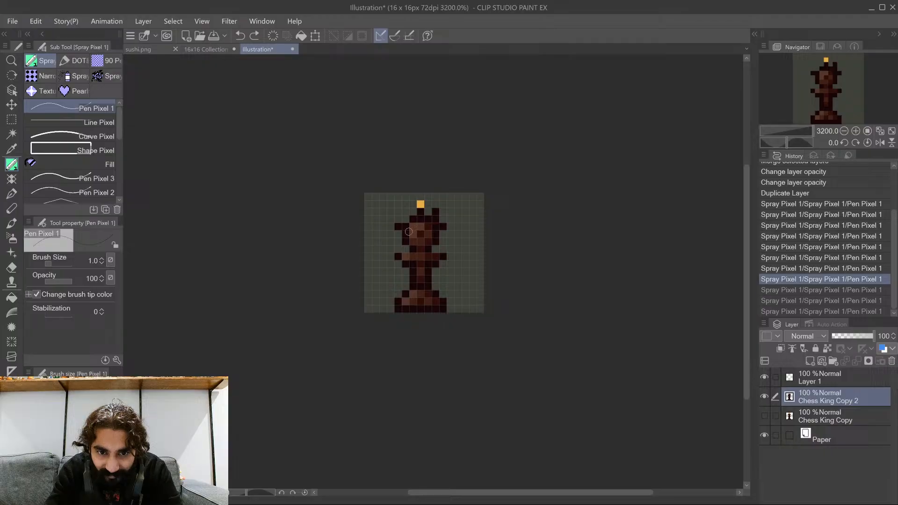
pyautogui.hotkey('ctrl', 'z')
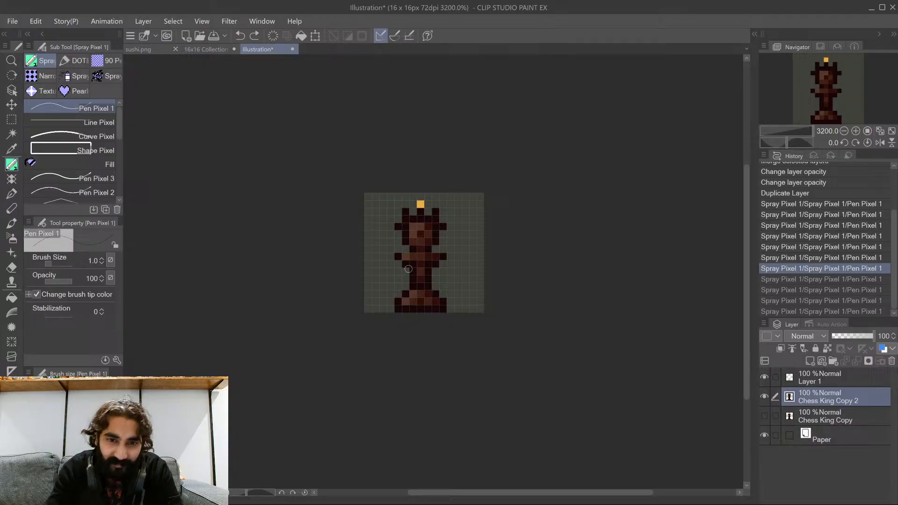
# Try filling beside the centre crown point and recolouring that point brown, and undo those strokes
pyautogui.click(413, 207)
pyautogui.hotkey('ctrl', 'z')
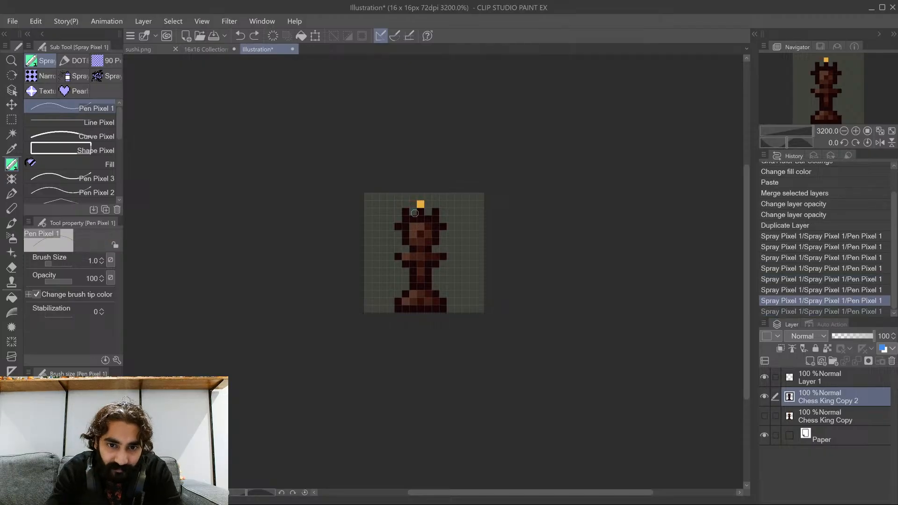
pyautogui.click(421, 213)
pyautogui.click(422, 227)
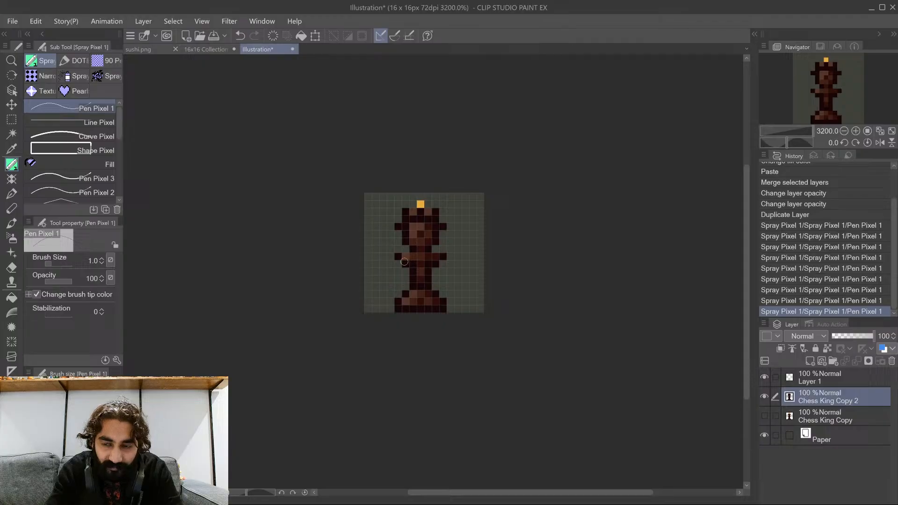
pyautogui.hotkey('ctrl', 'z')
pyautogui.hotkey('ctrl', 'z')
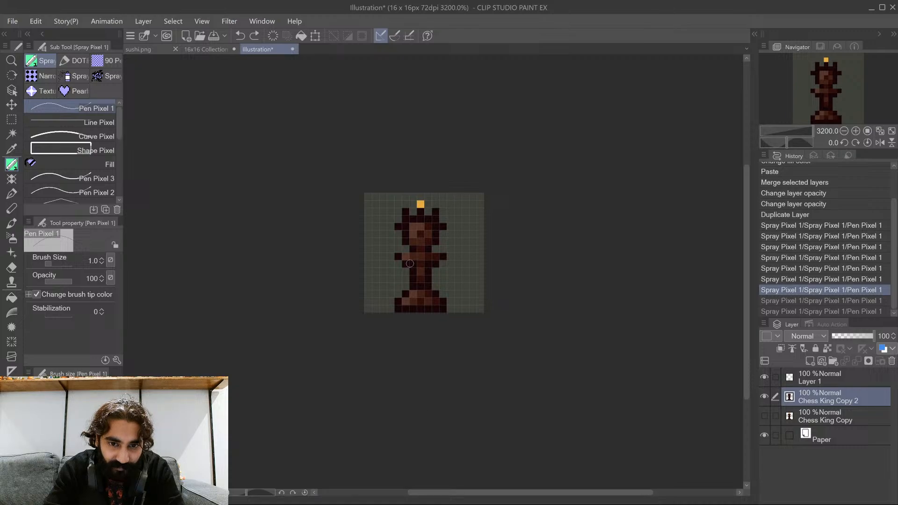
# Duplicate the Chess King Copy layer, move the duplicate above Chess King Copy 2, and show it in place of that layer
pyautogui.click(804, 417)
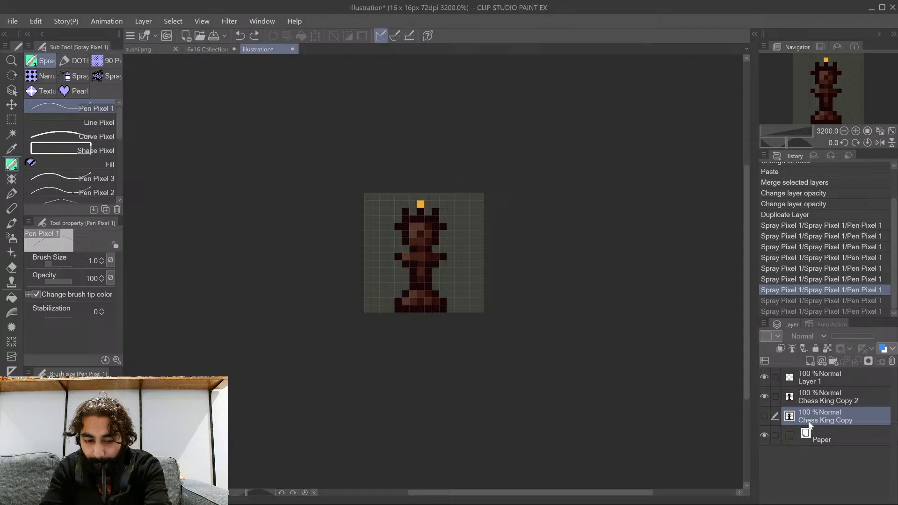
pyautogui.hotkey('ctrl', 'j')
pyautogui.moveTo(812, 415); pyautogui.dragTo(812, 393)
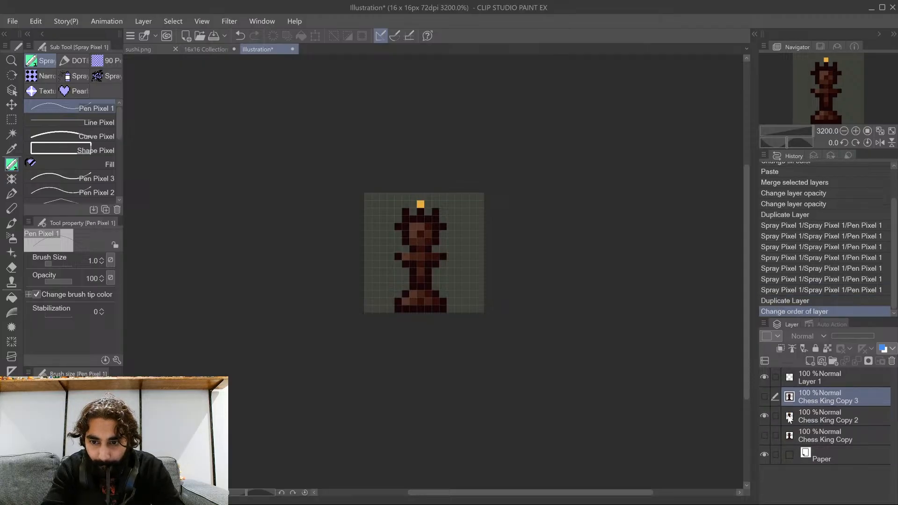
pyautogui.click(765, 416)
pyautogui.click(764, 397)
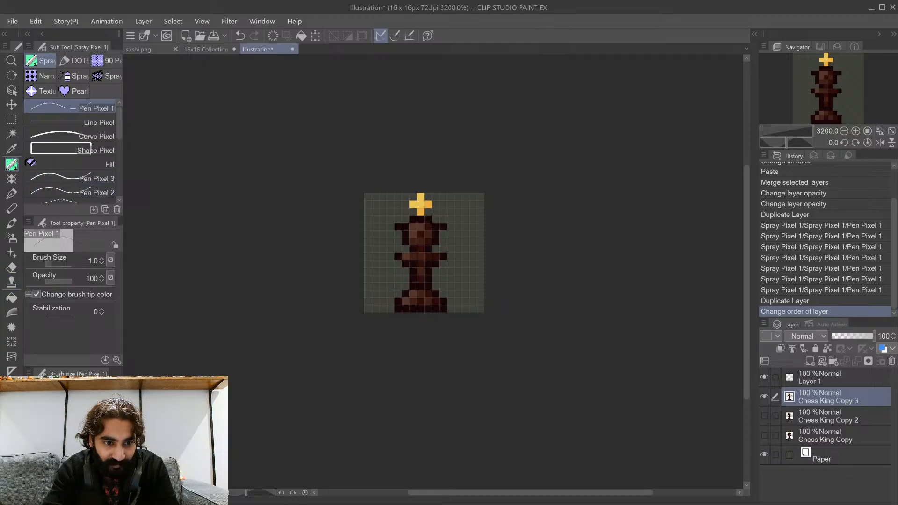
# Erase the gold cross and the single dark pixels protruding from both sides of the head
pyautogui.click(398, 227)
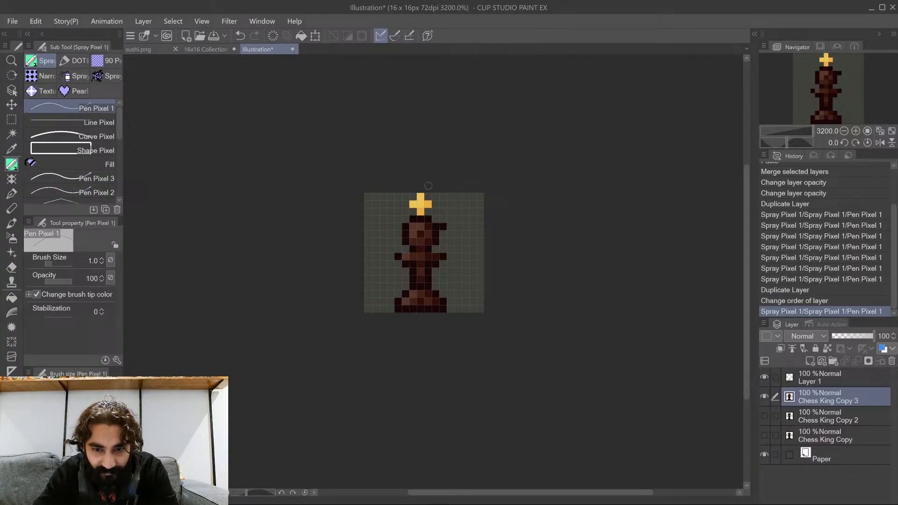
pyautogui.moveTo(420, 212)
pyautogui.mouseDown()
pyautogui.moveTo(428, 204)
pyautogui.moveTo(414, 196)
pyautogui.mouseUp()
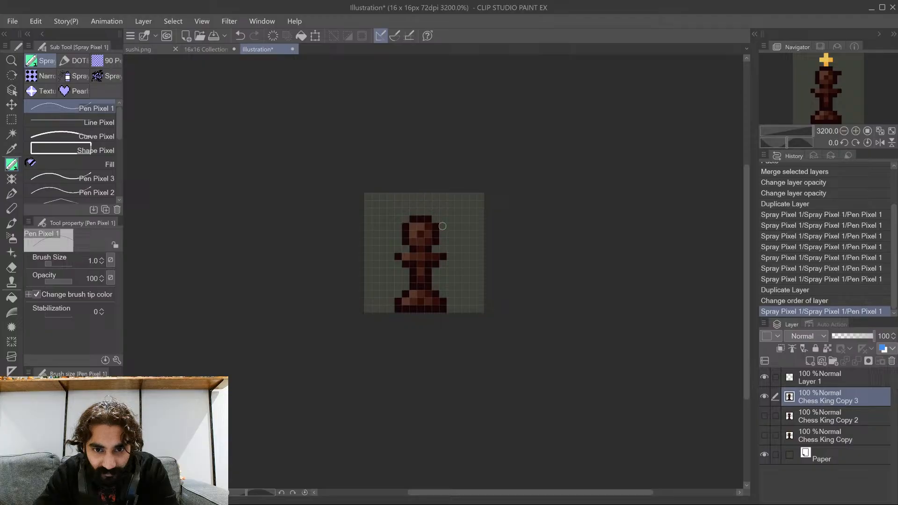
# Try cutting a notch into the upper left of the head and redrawing its dark outline, and undo the last strokes
pyautogui.click(419, 233)
pyautogui.click(411, 230)
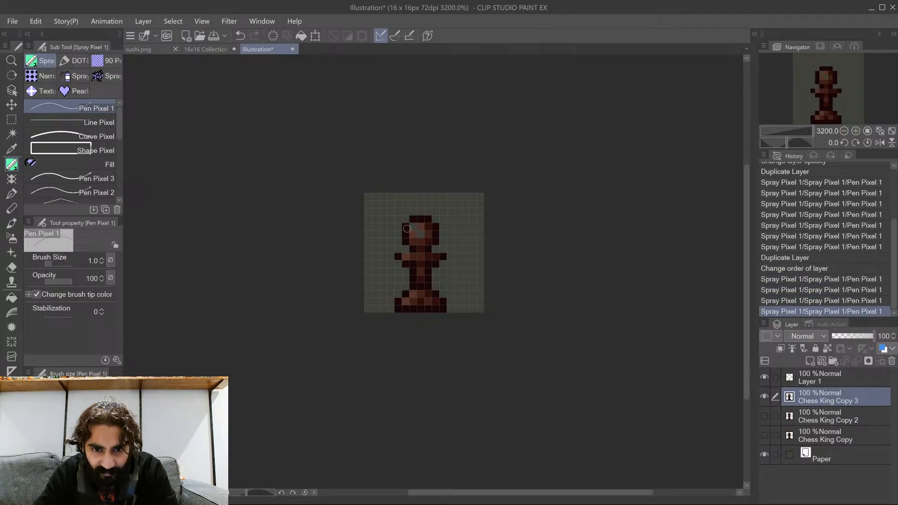
pyautogui.click(407, 227)
pyautogui.click(413, 219)
pyautogui.click(408, 225)
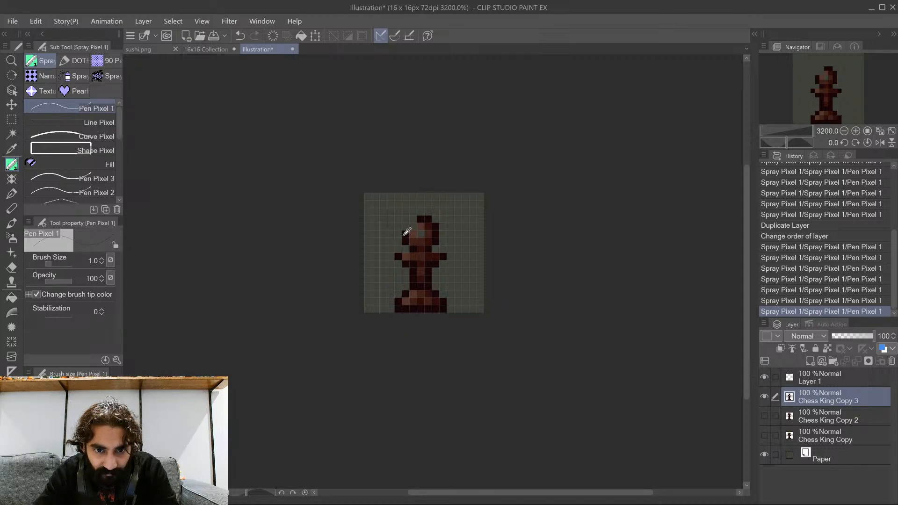
pyautogui.click(413, 234)
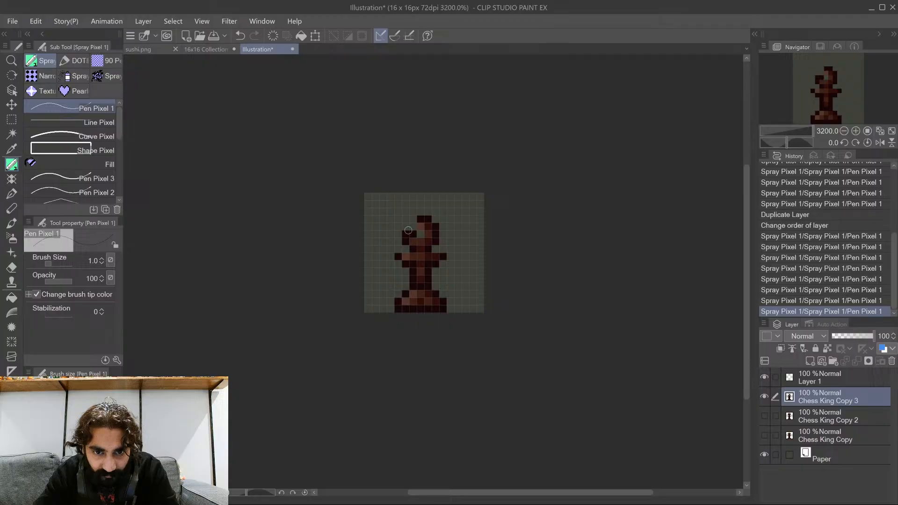
pyautogui.click(407, 228)
pyautogui.click(413, 219)
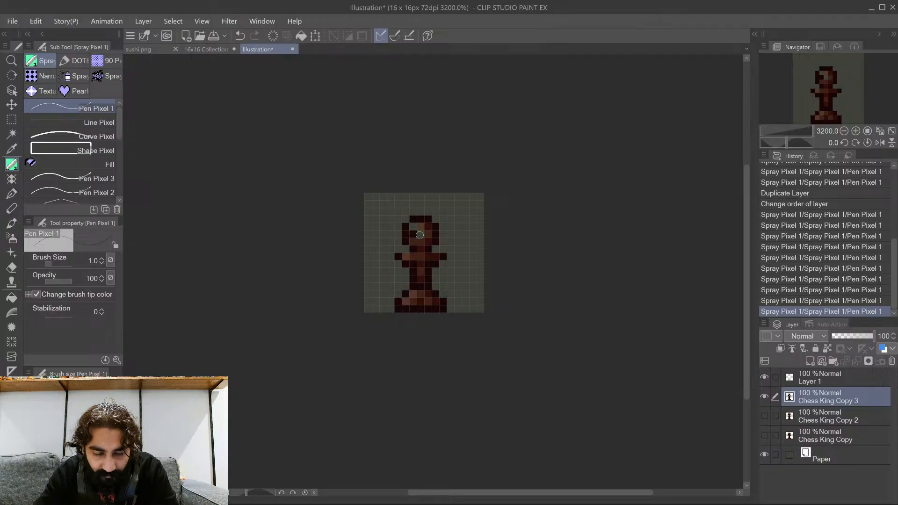
pyautogui.hotkey('ctrl', 'z')
pyautogui.hotkey('ctrl', 'z')
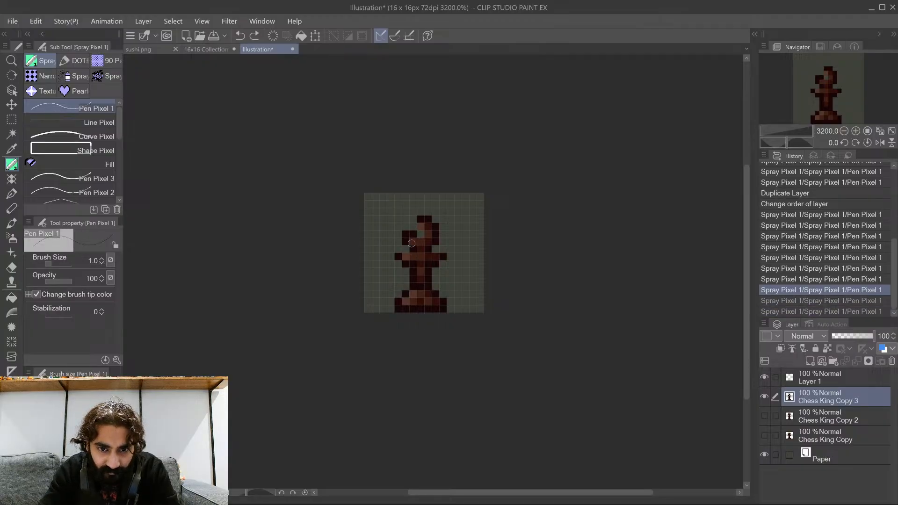
pyautogui.hotkey('ctrl', 'z')
pyautogui.hotkey('ctrl', 'z')
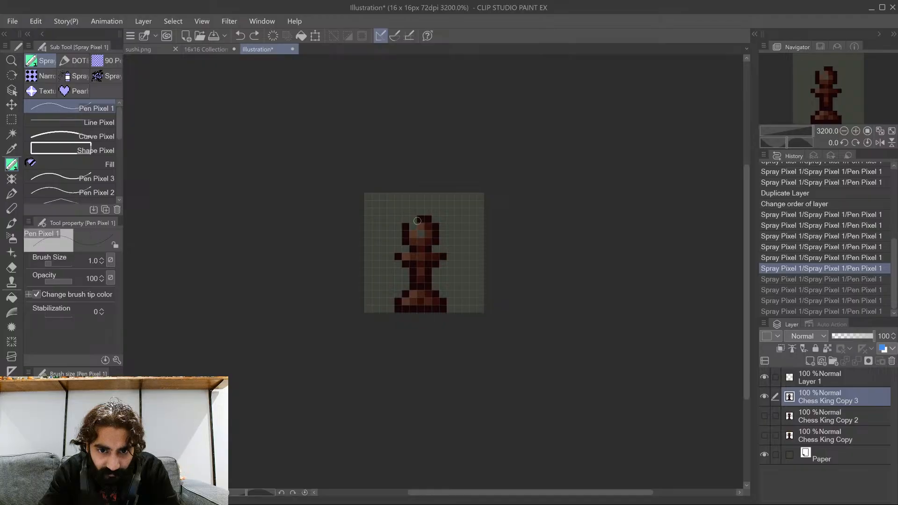
# Fill the gaps in the head, repaint its dark centre pixel, and add a single dark pixel on top
pyautogui.click(417, 219)
pyautogui.click(413, 229)
pyautogui.click(421, 233)
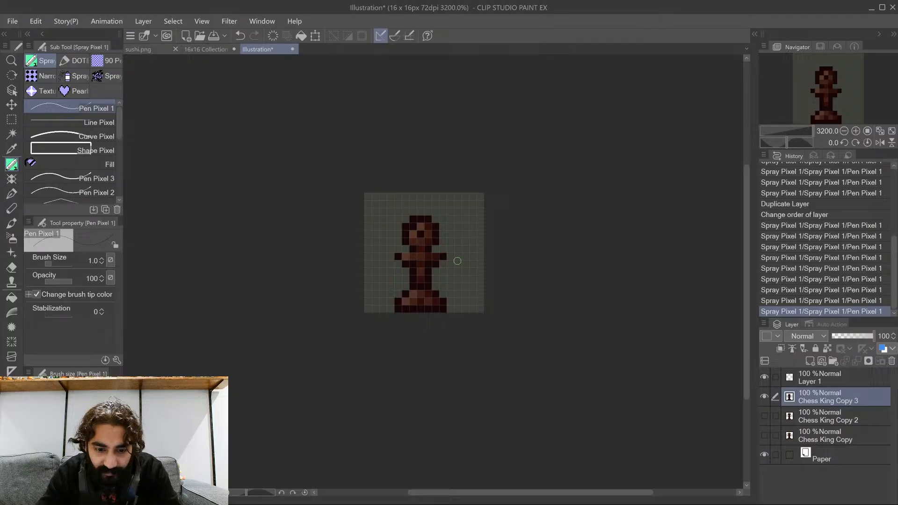
pyautogui.click(421, 212)
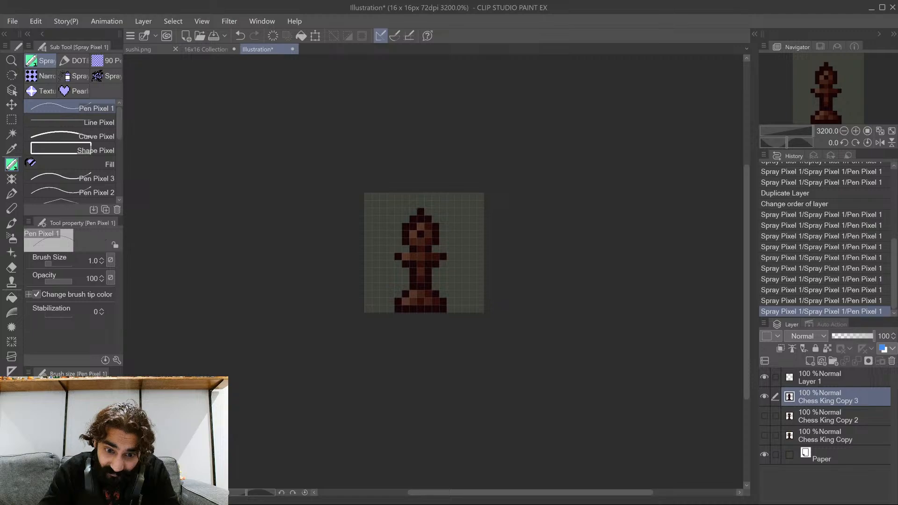
# Try opening a notch in the upper left of the head, comparing it by undoing and redoing the last two strokes
pyautogui.click(414, 227)
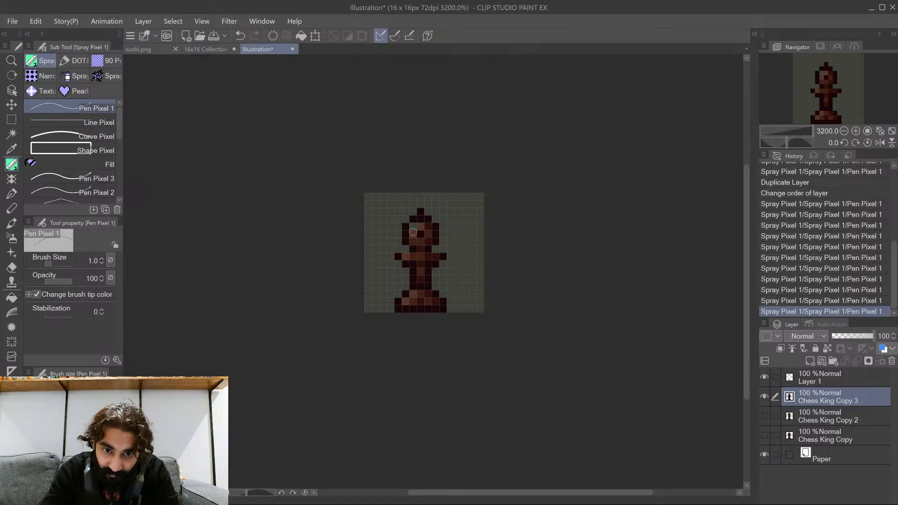
pyautogui.click(414, 235)
pyautogui.click(406, 227)
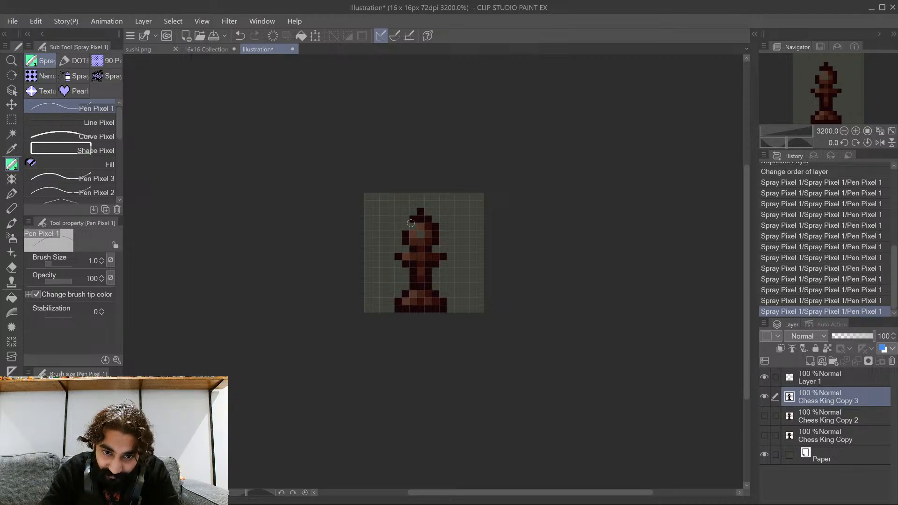
pyautogui.click(412, 220)
pyautogui.hotkey('ctrl', 'z')
pyautogui.hotkey('ctrl', 'z')
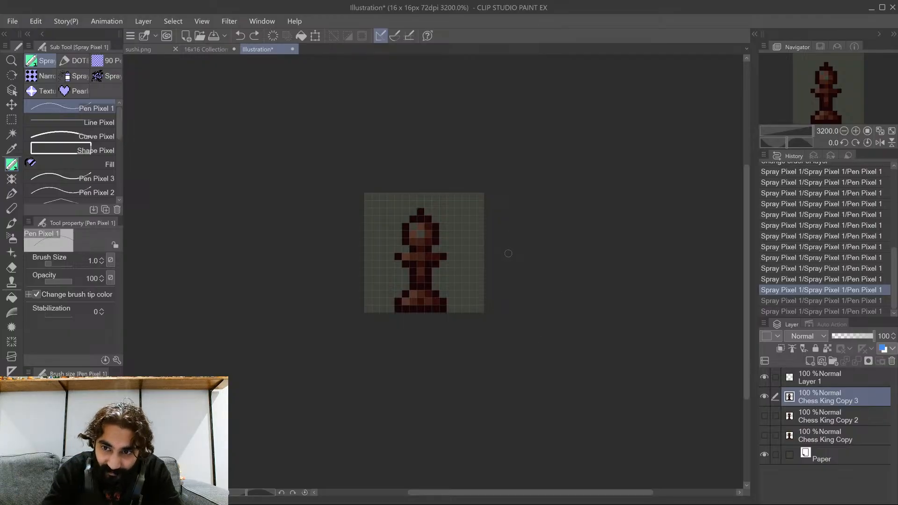
pyautogui.hotkey('ctrl', 'y')
pyautogui.hotkey('ctrl', 'y')
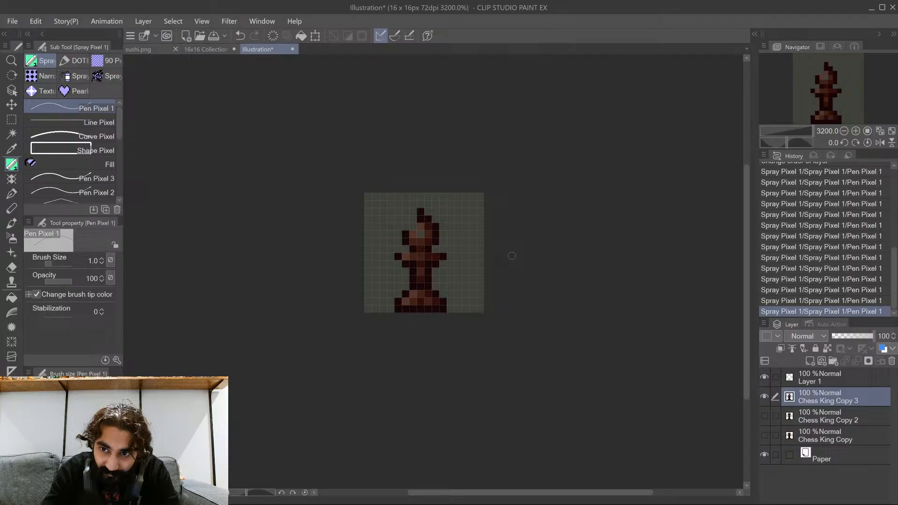
# Undo the notch strokes, going back to the closed head with the dark centre pixel and the single pixel on top
pyautogui.hotkey('ctrl', 'z')
pyautogui.hotkey('ctrl', 'z')
pyautogui.hotkey('ctrl', 'z')
pyautogui.hotkey('ctrl', 'z')
pyautogui.hotkey('ctrl', 'z')
pyautogui.hotkey('ctrl', 'z')
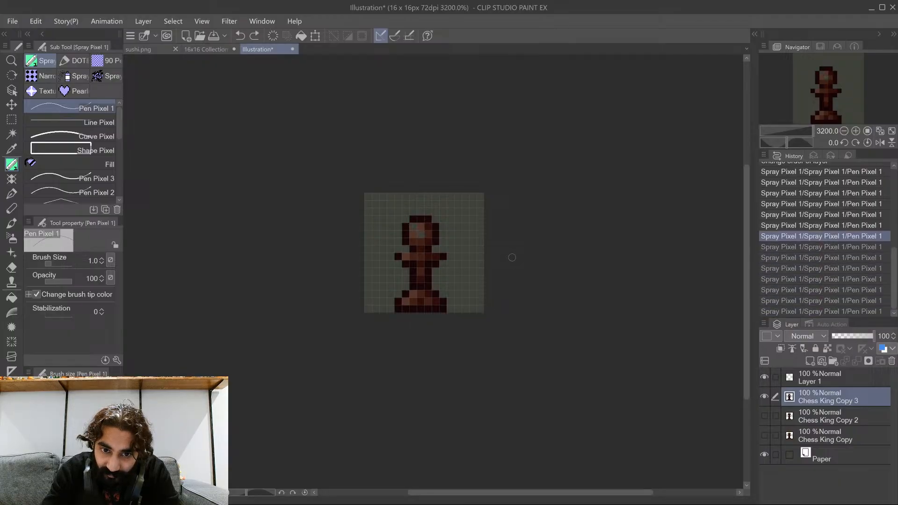
pyautogui.hotkey('ctrl', 'y')
pyautogui.hotkey('ctrl', 'y')
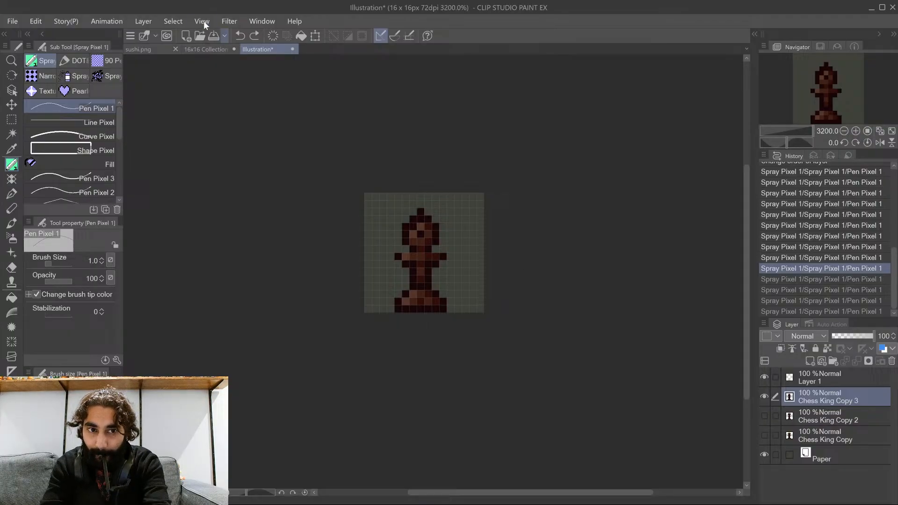
# Paste the new chess piece into the 16x16 Collection document and move it to the grid cell directly below the king
pyautogui.click(198, 49)
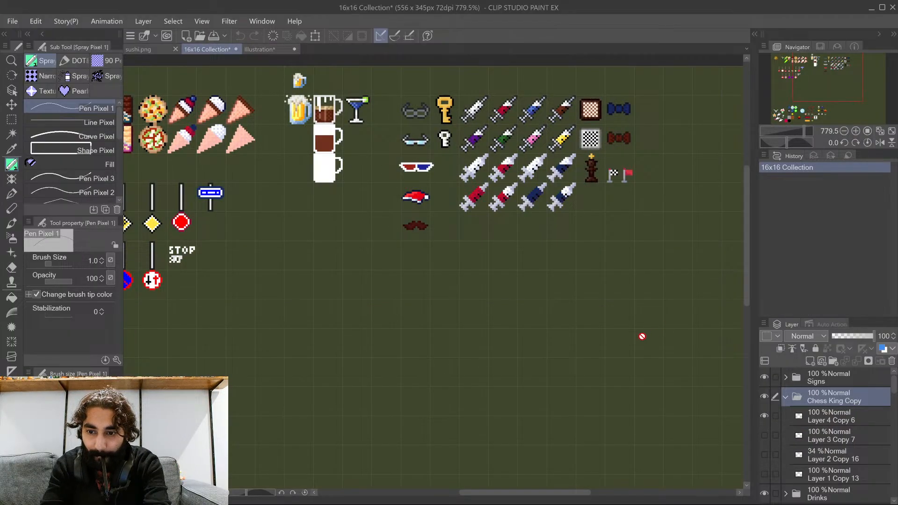
pyautogui.hotkey('ctrl', 'v')
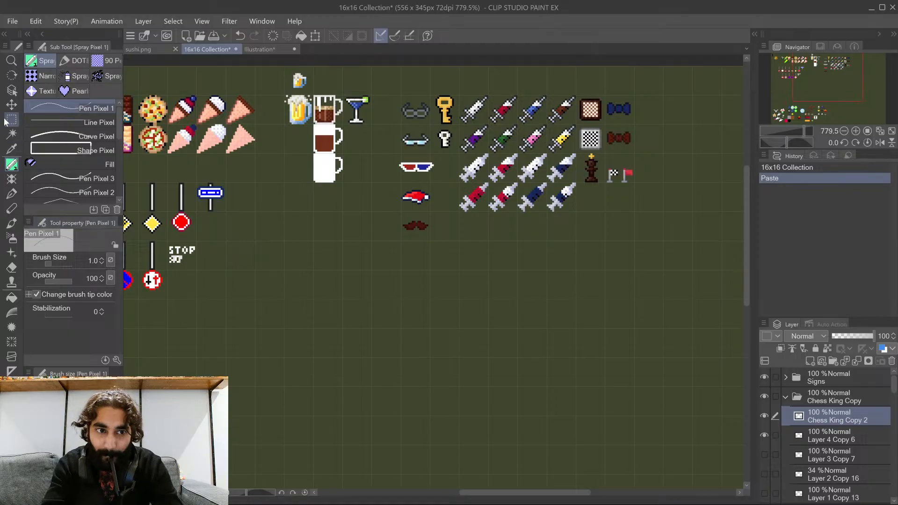
pyautogui.click(11, 105)
pyautogui.scroll(-1, 345, 218)
pyautogui.scroll(-3, 342, 217)
pyautogui.moveTo(225, 197); pyautogui.dragTo(505, 225)
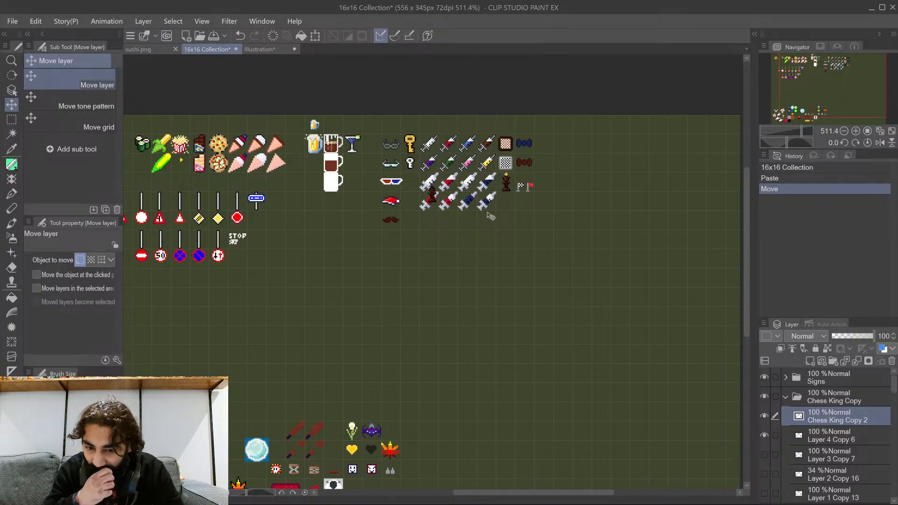
pyautogui.scroll(2, 566, 197)
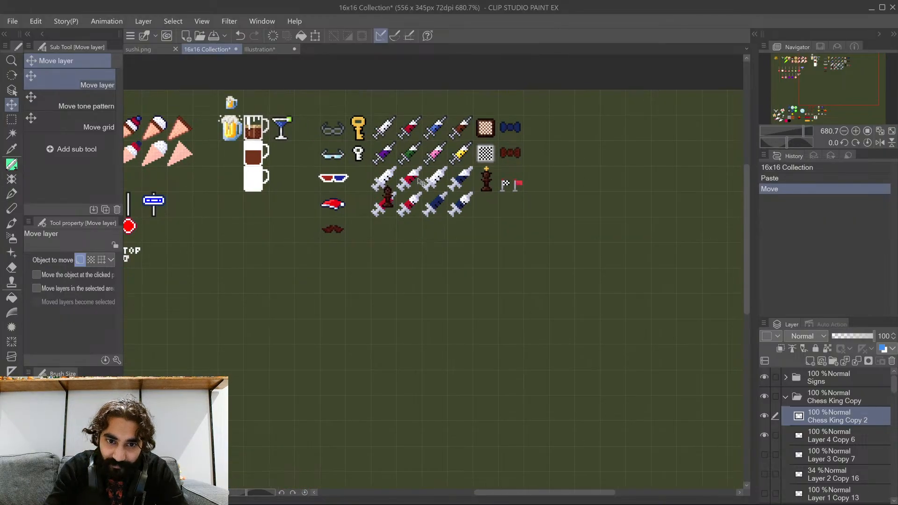
pyautogui.moveTo(403, 166); pyautogui.dragTo(509, 185)
pyautogui.scroll(4, 504, 183)
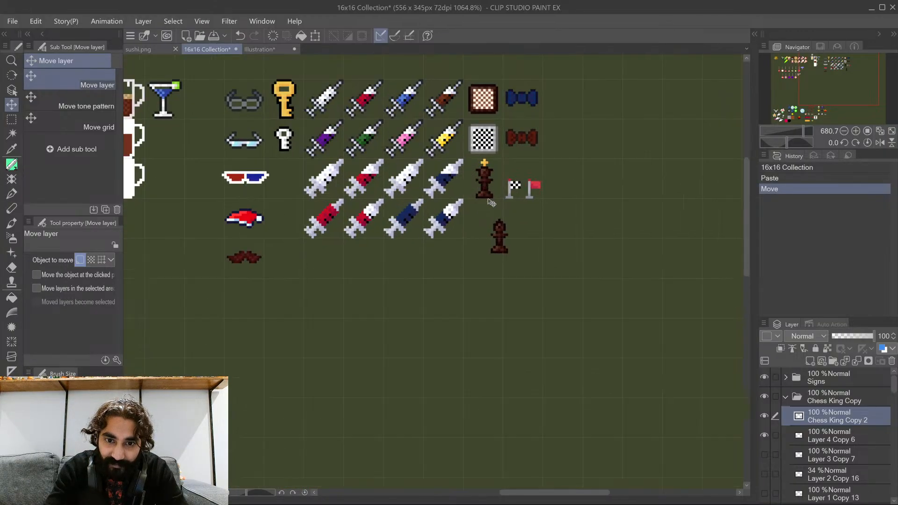
pyautogui.moveTo(490, 216); pyautogui.dragTo(490, 252)
pyautogui.scroll(3, 487, 218)
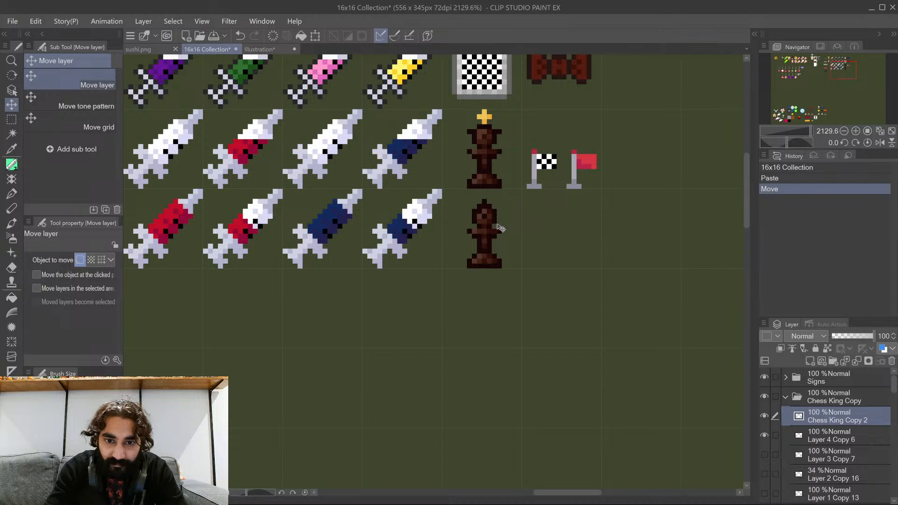
# Back in the Illustration document, paste a copy of the Chess King Copy layer above Chess King Copy 3 and show it instead of that layer
pyautogui.click(260, 50)
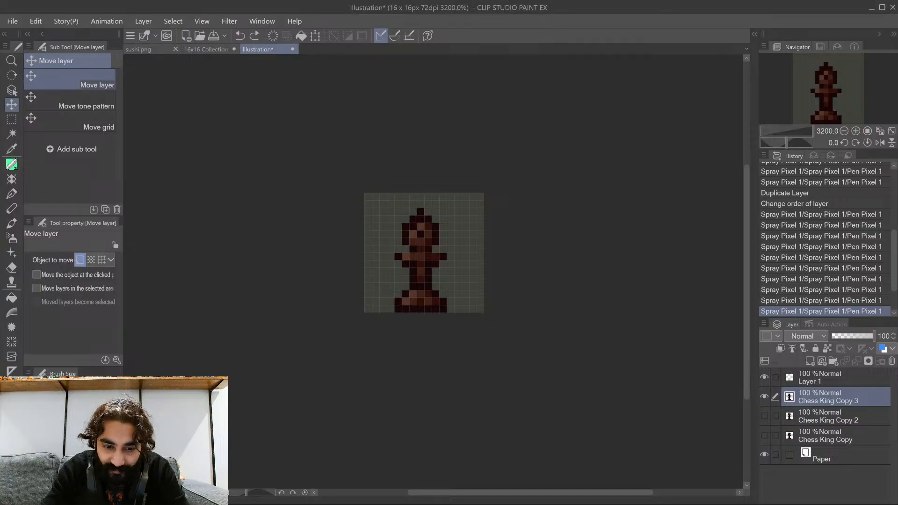
pyautogui.click(814, 437)
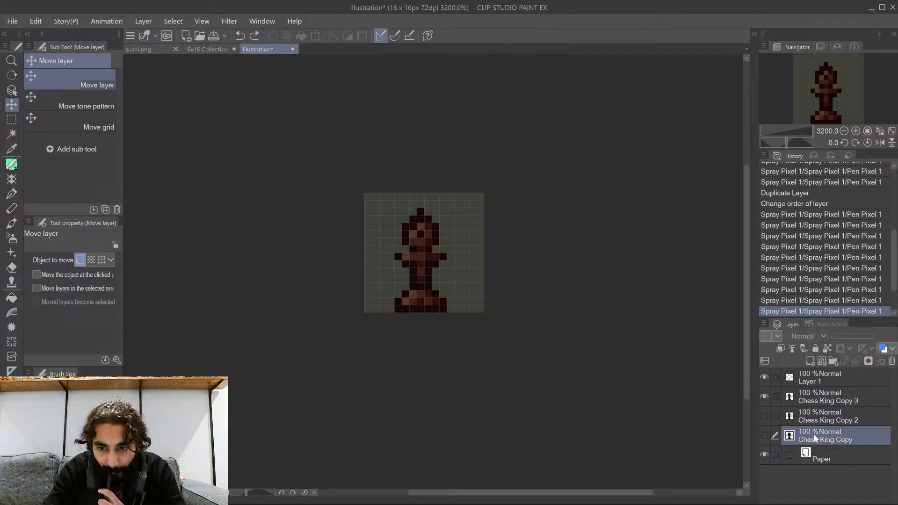
pyautogui.click(818, 394)
pyautogui.hotkey('ctrl', 'v')
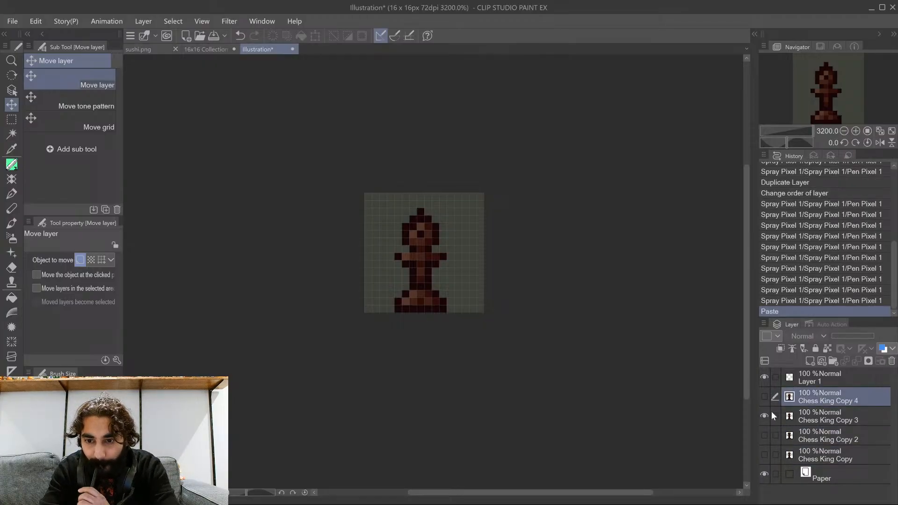
pyautogui.click(763, 397)
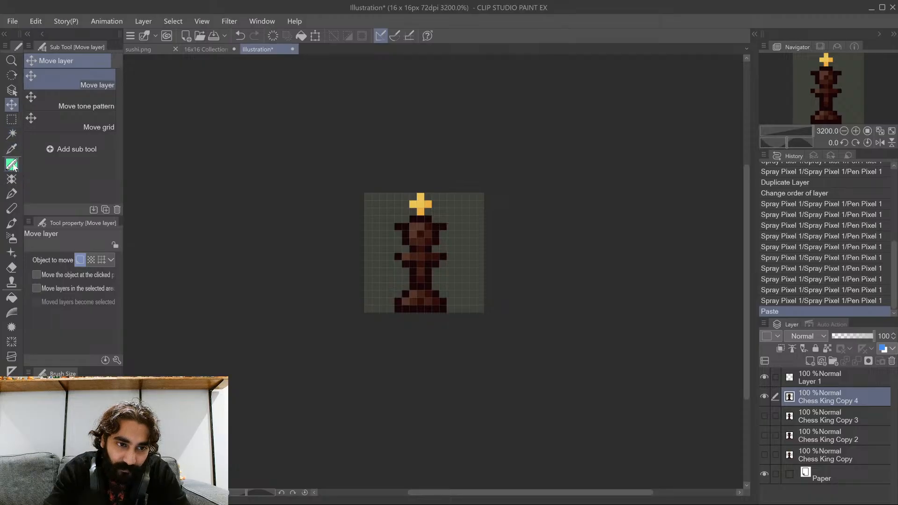
# Erase the collar pixels protruding from the stem and trim the outer pixels at the sides of the king's head
pyautogui.click(12, 165)
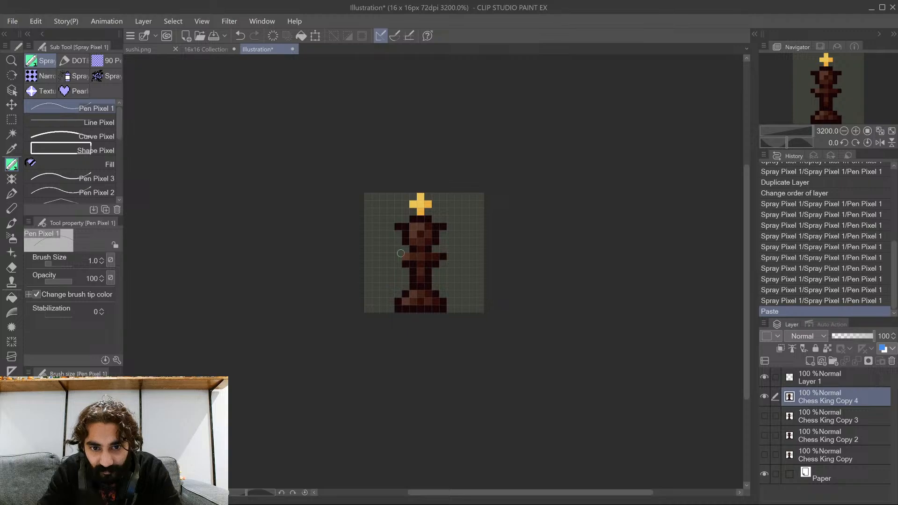
pyautogui.click(405, 258)
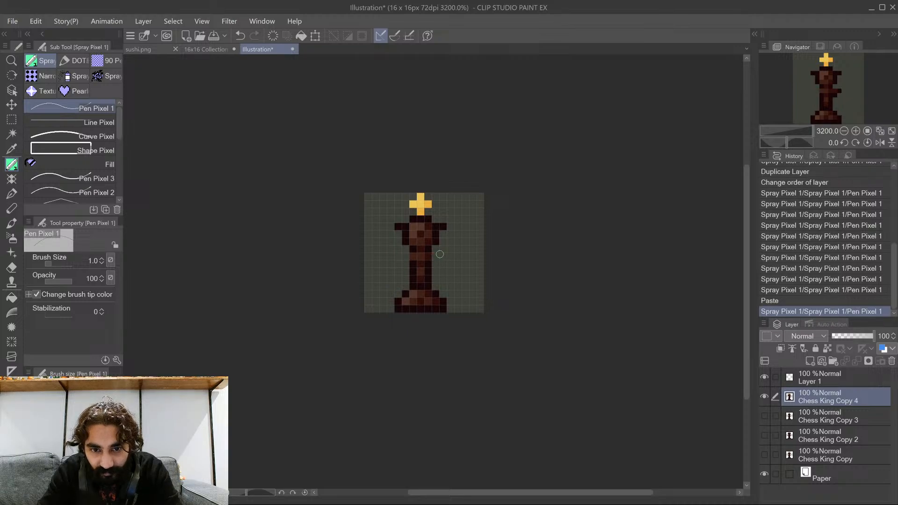
pyautogui.click(443, 257)
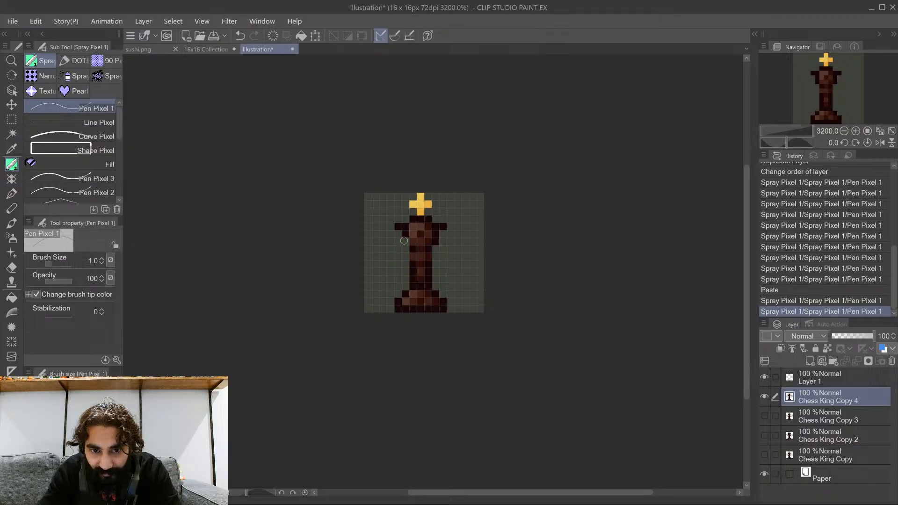
pyautogui.click(398, 226)
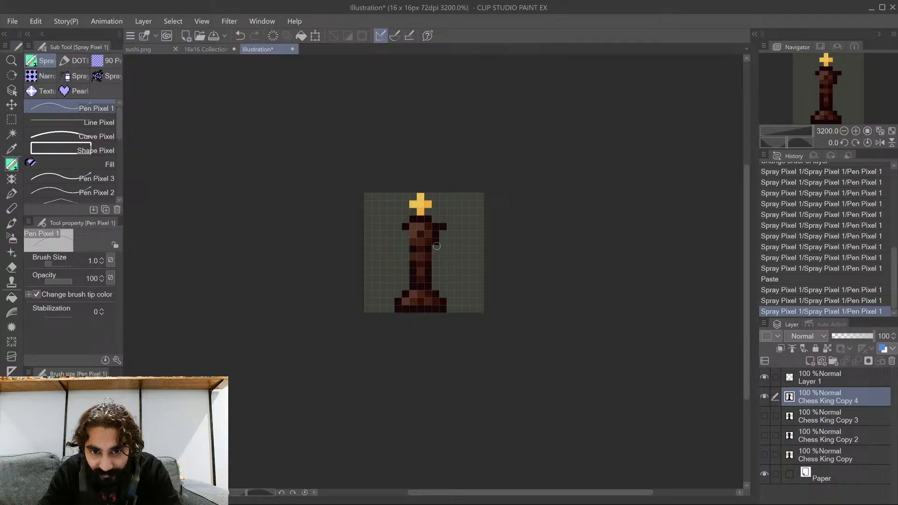
pyautogui.click(437, 237)
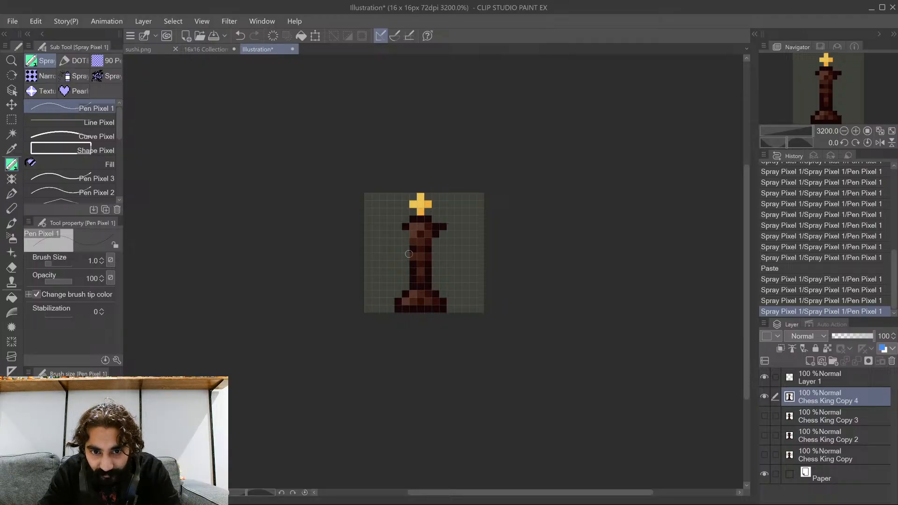
# Draw one-pixel-wide dark columns down both sides of the head to the collar's level
pyautogui.moveTo(408, 254); pyautogui.dragTo(405, 229)
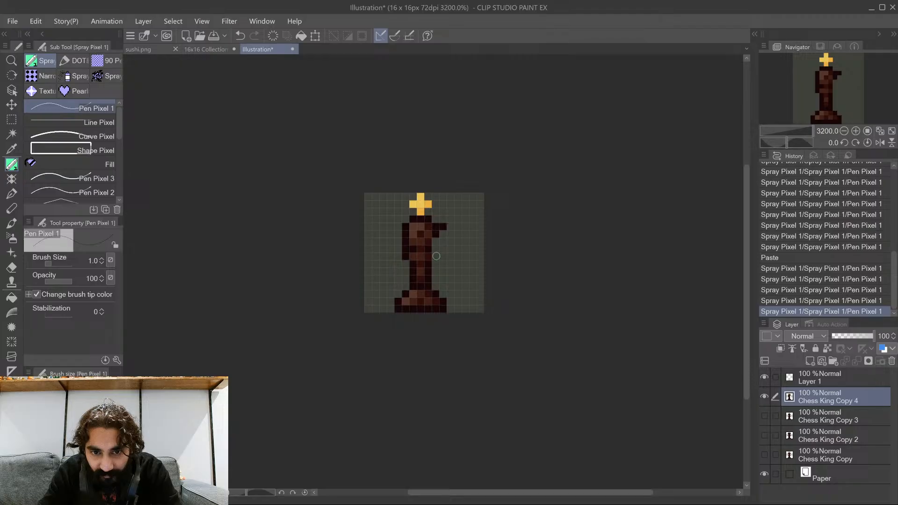
pyautogui.moveTo(436, 256); pyautogui.dragTo(435, 235)
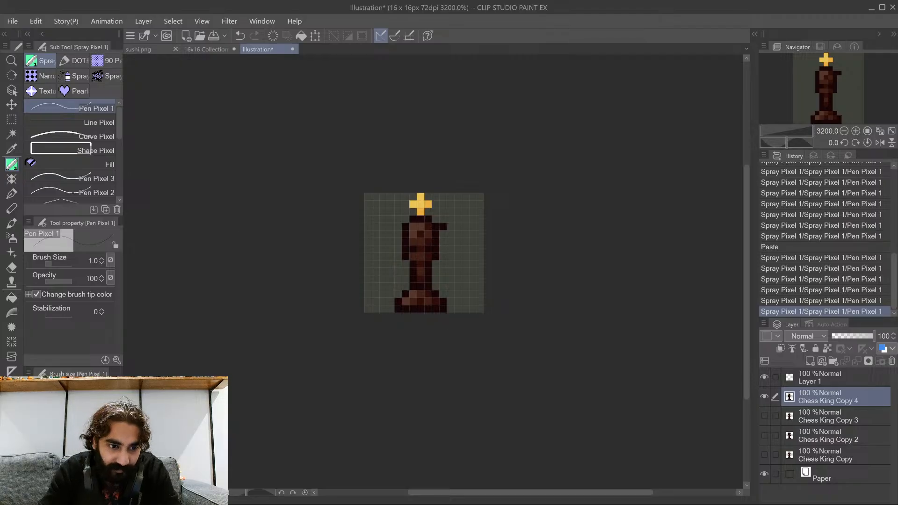
# Erase the gold cross and draw three dark battlement points, one pixel apart, on top of the head
pyautogui.moveTo(411, 204)
pyautogui.mouseDown()
pyautogui.moveTo(428, 206)
pyautogui.moveTo(412, 197)
pyautogui.mouseUp()
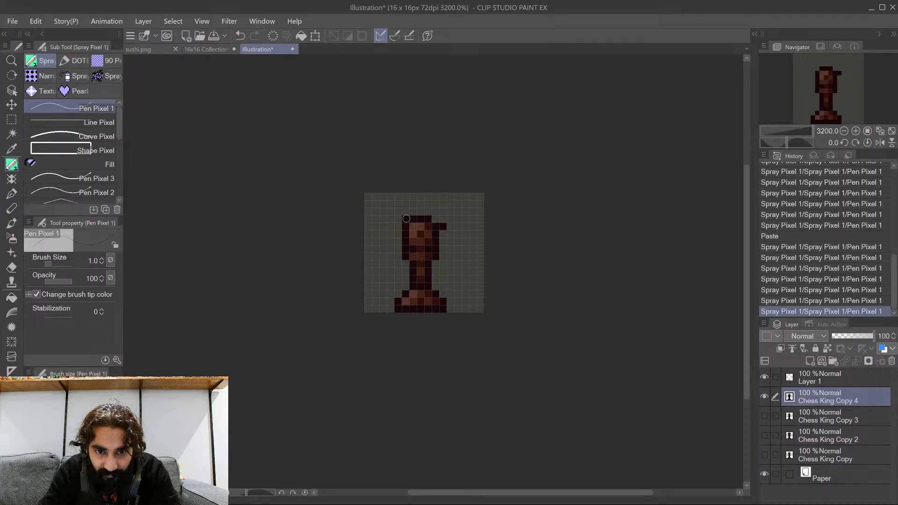
pyautogui.click(406, 210)
pyautogui.click(420, 211)
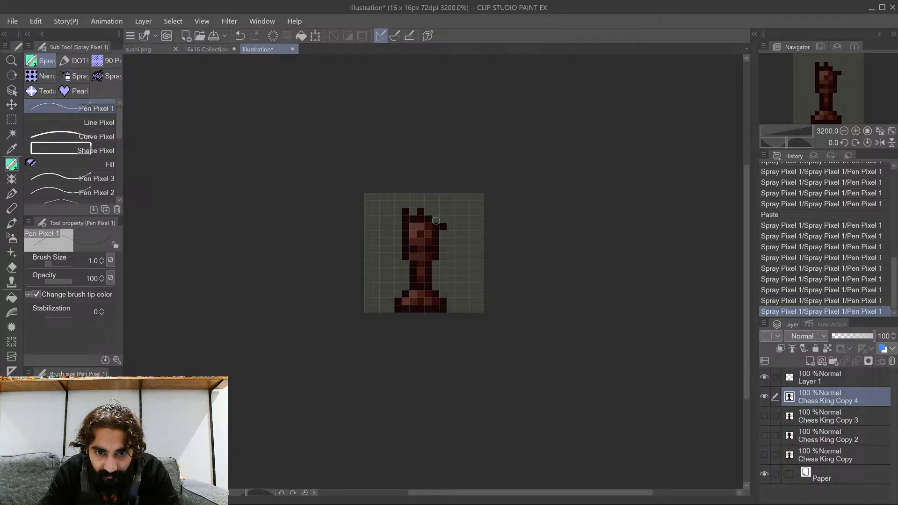
pyautogui.click(436, 212)
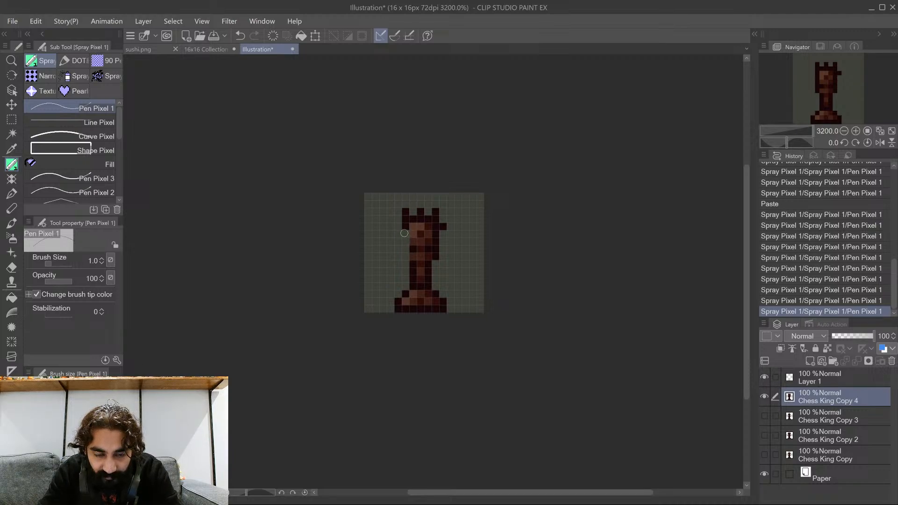
# Erase the dark side columns below the battlements to narrow the piece to its stem width
pyautogui.click(404, 233)
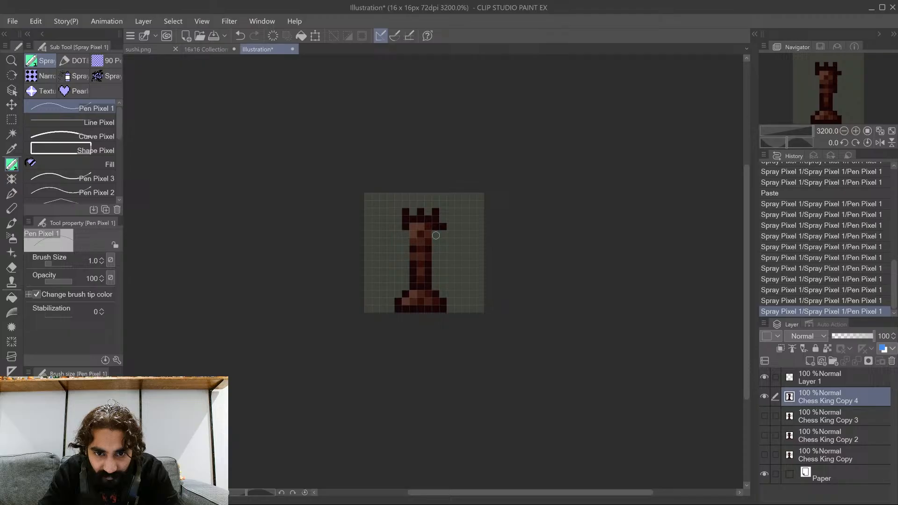
# Erase the stray dark pixels beside the battlements and darken the remaining light pixels along the upper stem's right edge
pyautogui.click(436, 236)
pyautogui.click(443, 227)
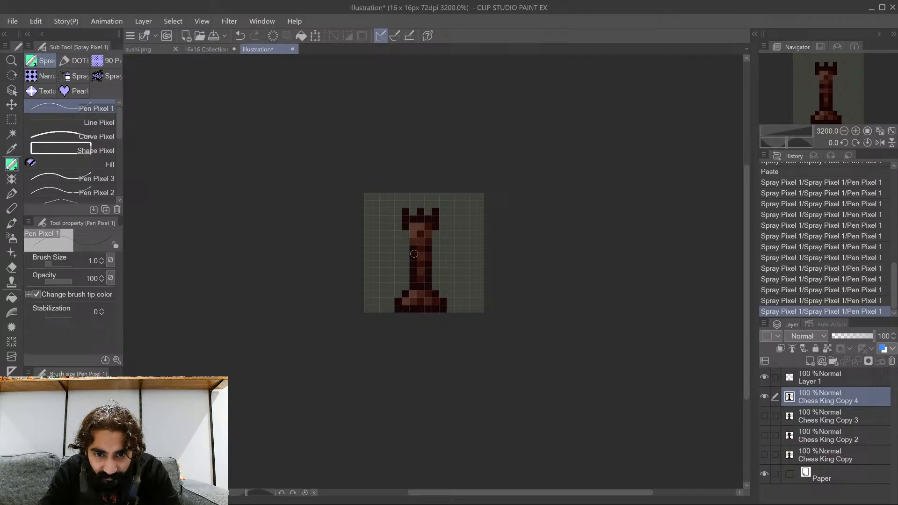
pyautogui.click(429, 252)
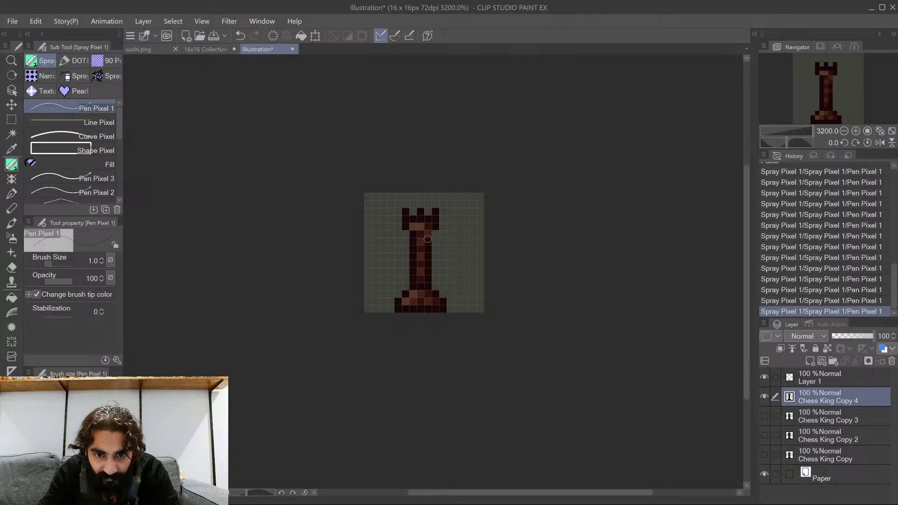
pyautogui.click(427, 236)
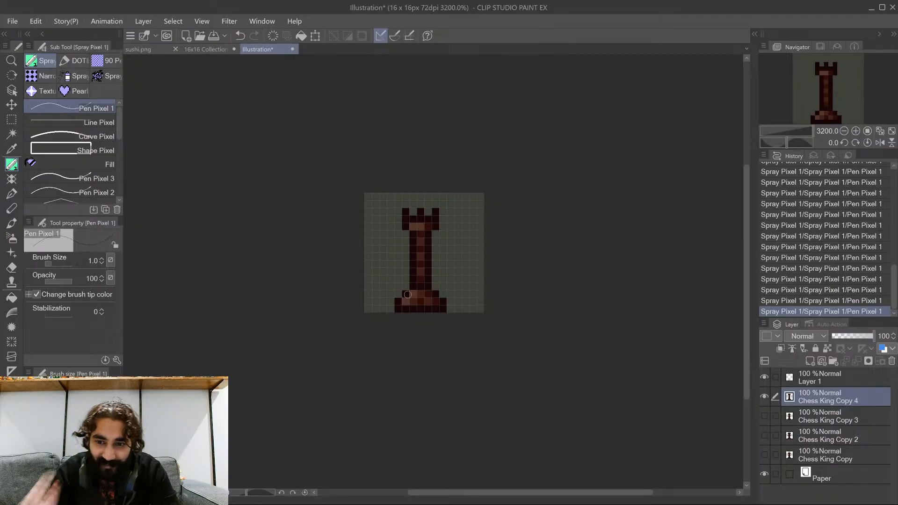
# Compare the rook with the bishop-like piece on Chess King Copy 3 by toggling the visibility of both layers
pyautogui.click(765, 416)
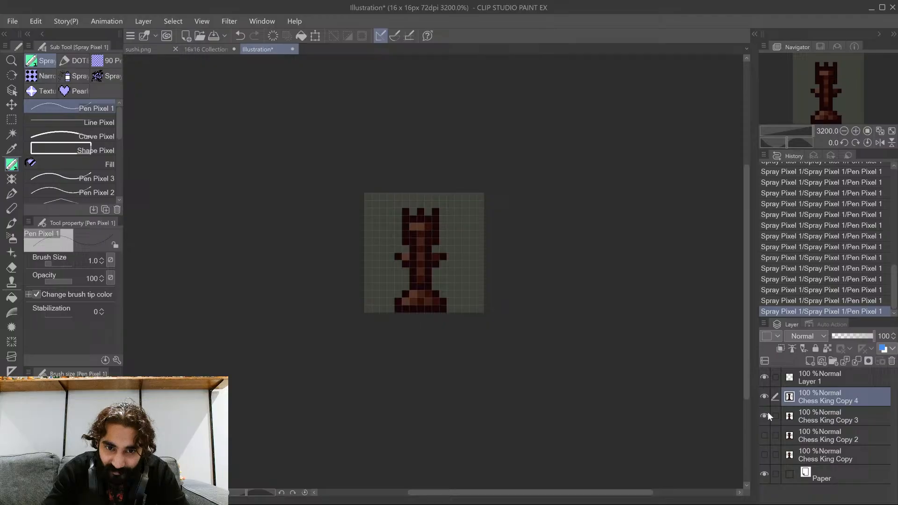
pyautogui.click(764, 396)
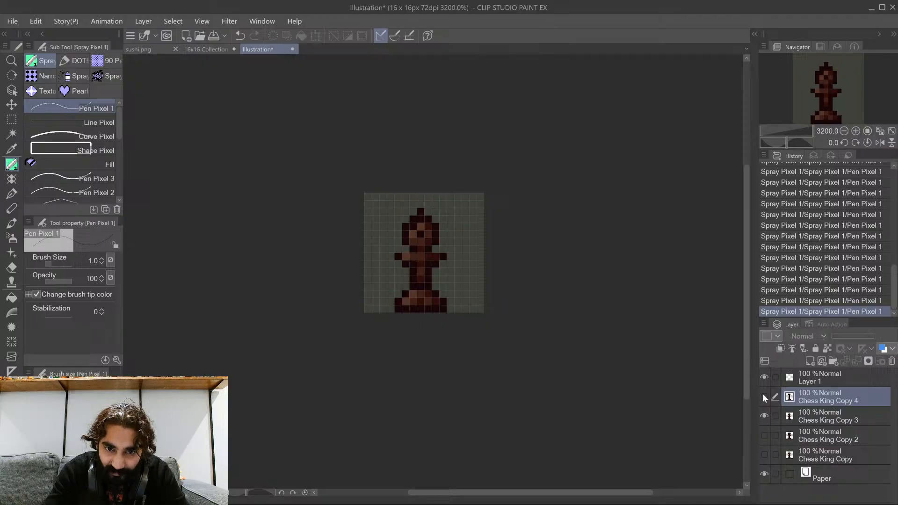
pyautogui.click(764, 397)
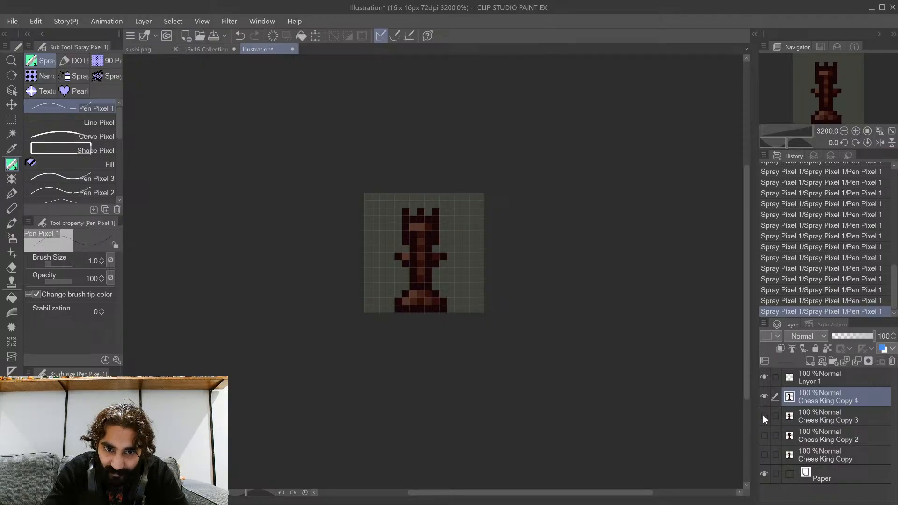
pyautogui.click(763, 415)
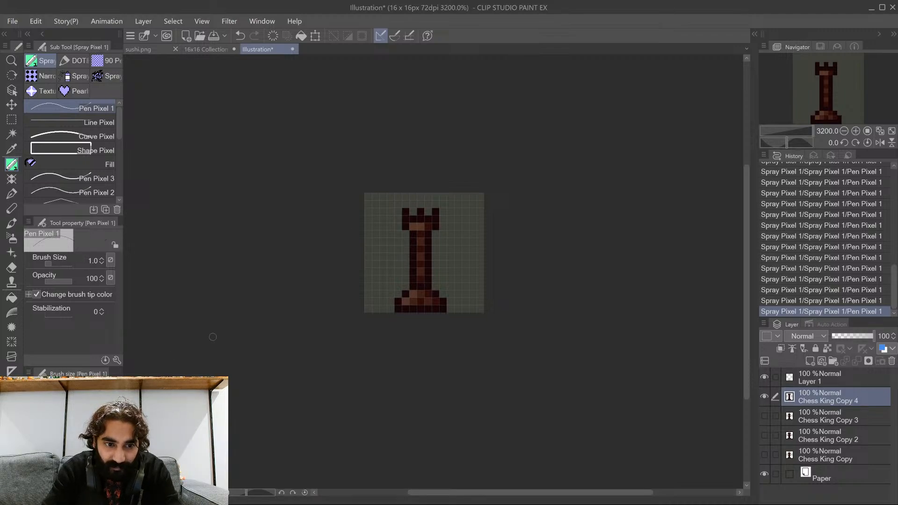
# Replace the three battlement points with four, spaced one pixel apart, above a dark rim seven pixels wide
pyautogui.moveTo(400, 209); pyautogui.dragTo(446, 212)
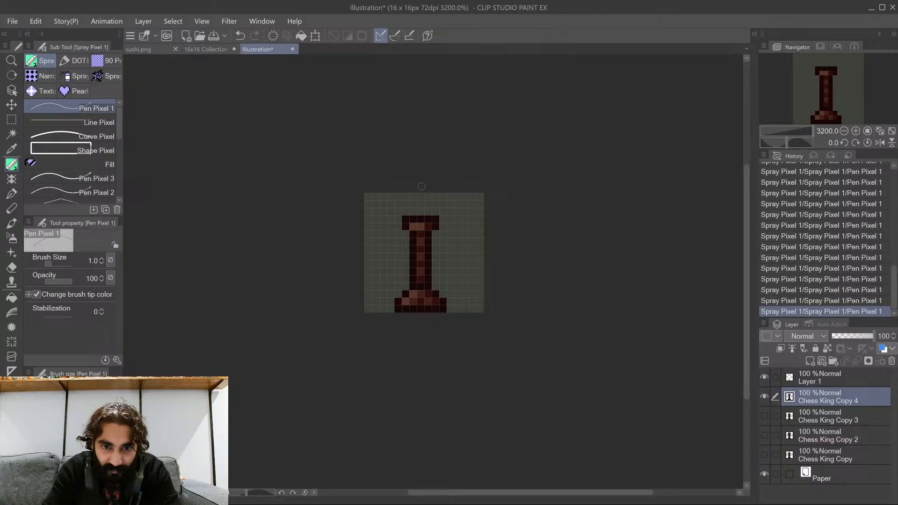
pyautogui.click(399, 214)
pyautogui.click(414, 212)
pyautogui.click(428, 212)
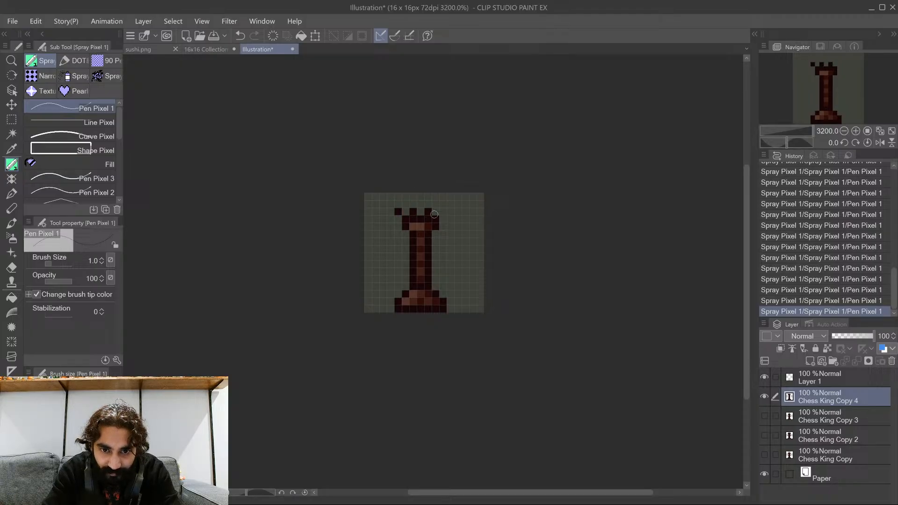
pyautogui.click(443, 212)
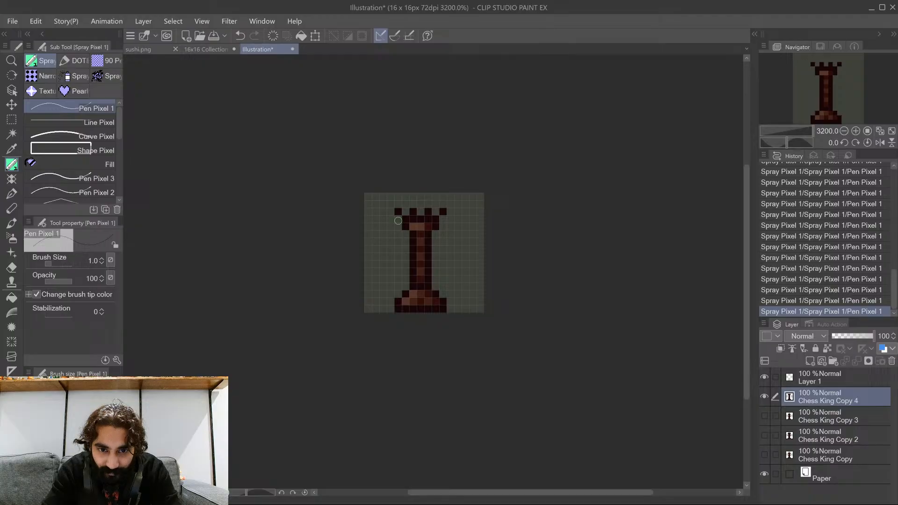
pyautogui.moveTo(397, 220)
pyautogui.mouseDown()
pyautogui.moveTo(408, 251)
pyautogui.moveTo(432, 250)
pyautogui.moveTo(444, 220)
pyautogui.mouseUp()
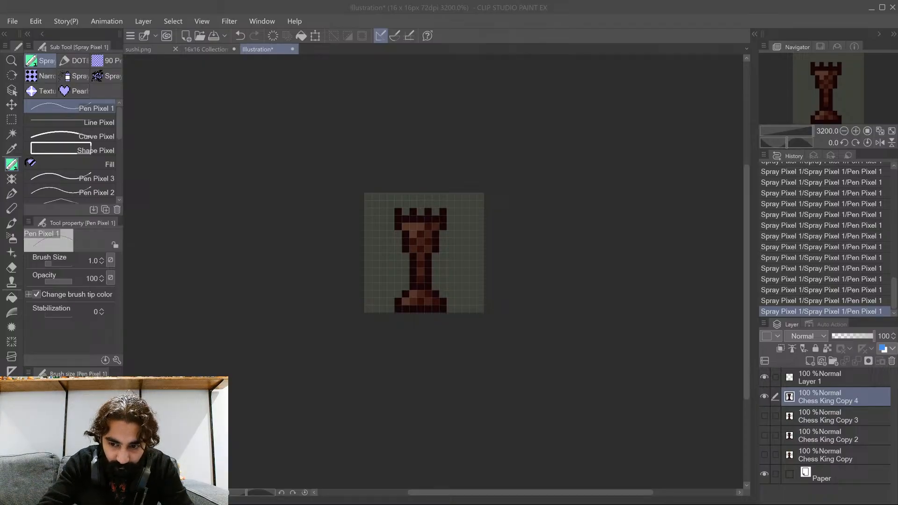
# Widen the rook's stem into a tower with dark outer columns on both sides and brown shades filling the inside
pyautogui.hotkey('alt', 'Tab')
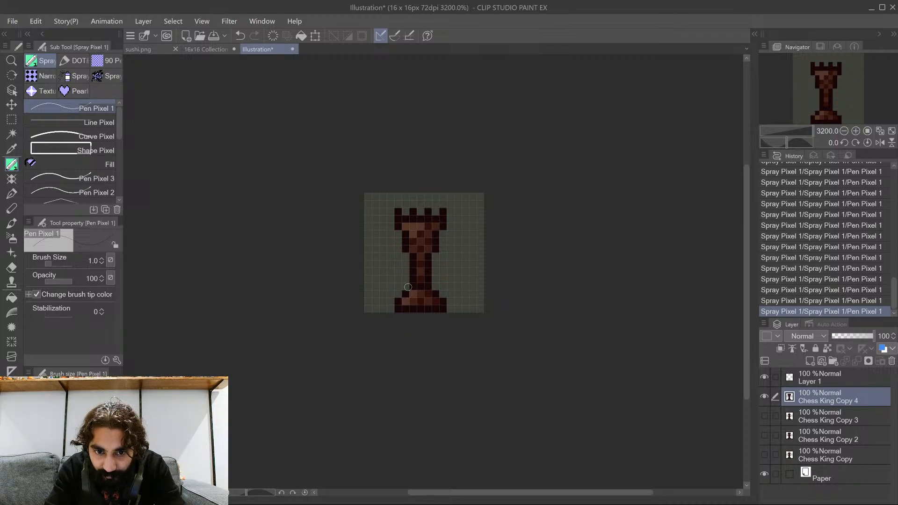
pyautogui.moveTo(408, 287); pyautogui.dragTo(405, 255)
pyautogui.moveTo(435, 287); pyautogui.dragTo(434, 252)
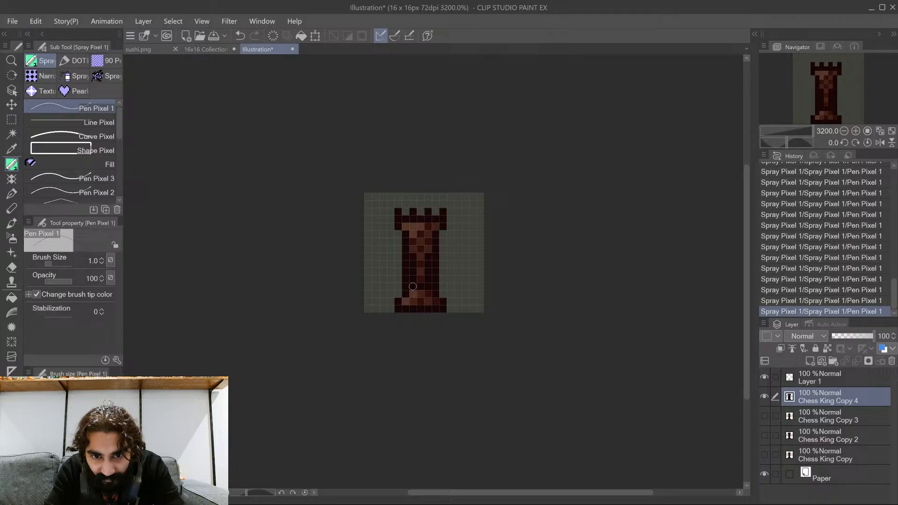
pyautogui.moveTo(412, 286); pyautogui.dragTo(413, 236)
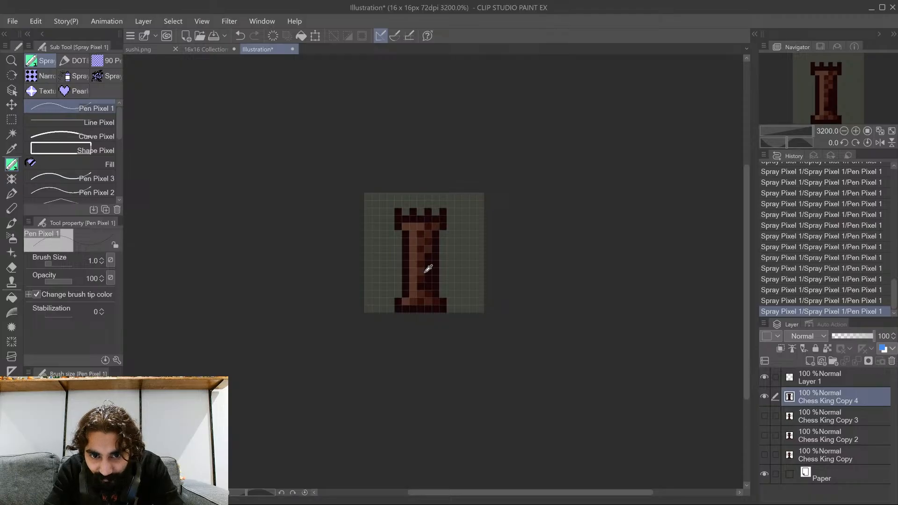
pyautogui.moveTo(427, 288); pyautogui.dragTo(428, 258)
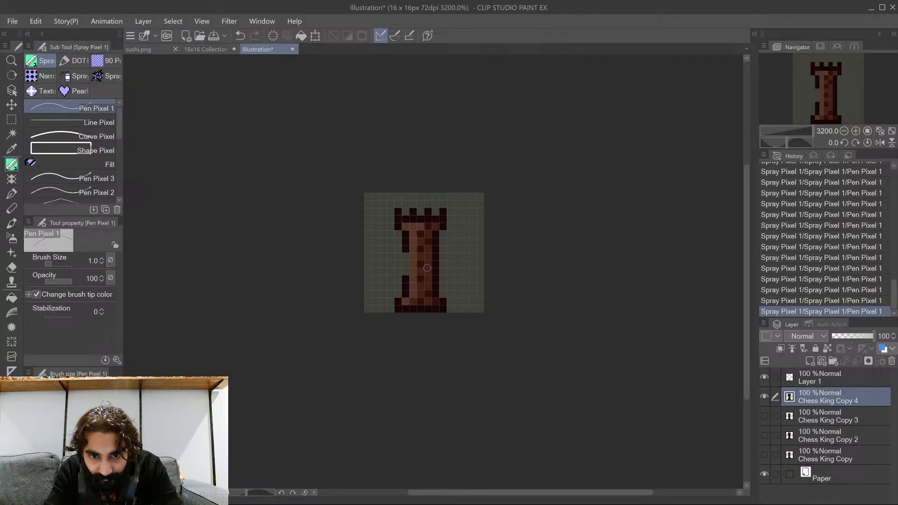
# Try to narrow the tower's middle to a dark-edged waist three pixels wide, and undo those strokes
pyautogui.click(436, 270)
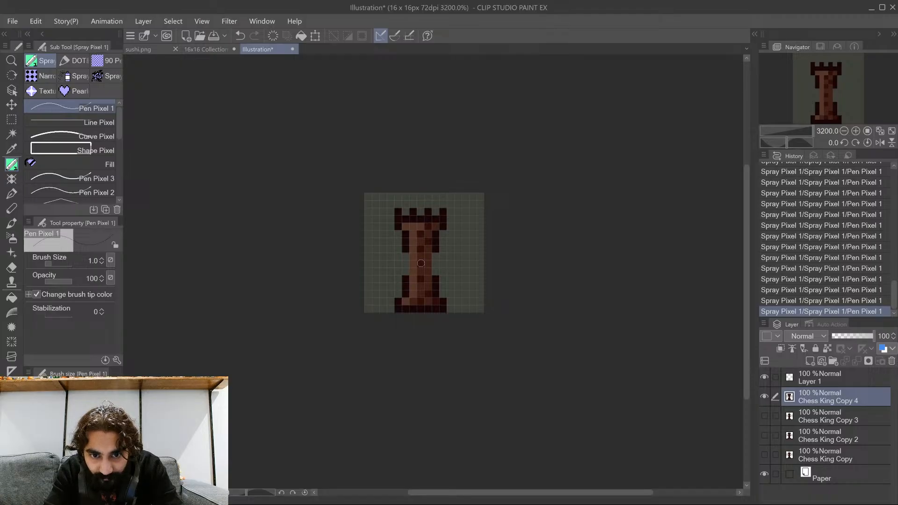
pyautogui.moveTo(415, 270)
pyautogui.mouseDown()
pyautogui.moveTo(413, 256)
pyautogui.moveTo(428, 257)
pyautogui.mouseUp()
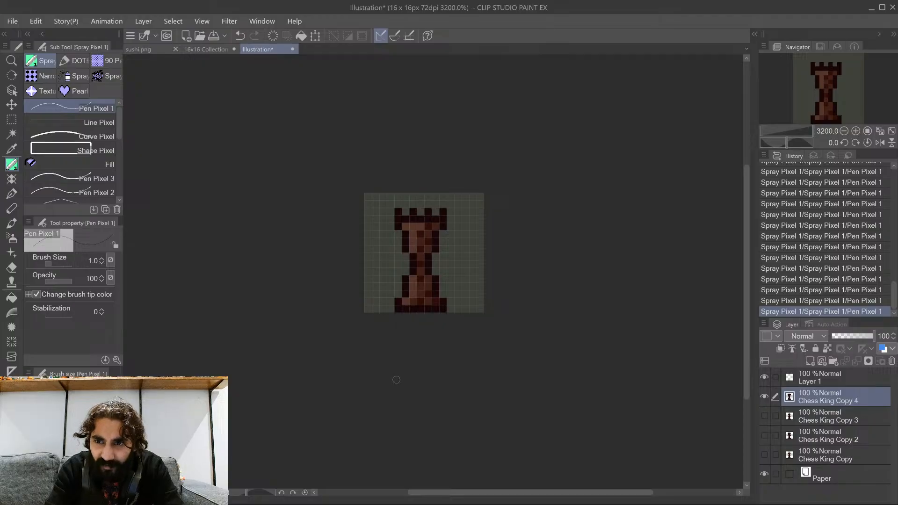
pyautogui.hotkey('ctrl', 'z')
pyautogui.hotkey('ctrl', 'z')
pyautogui.hotkey('ctrl', 'z')
pyautogui.hotkey('ctrl', 'z')
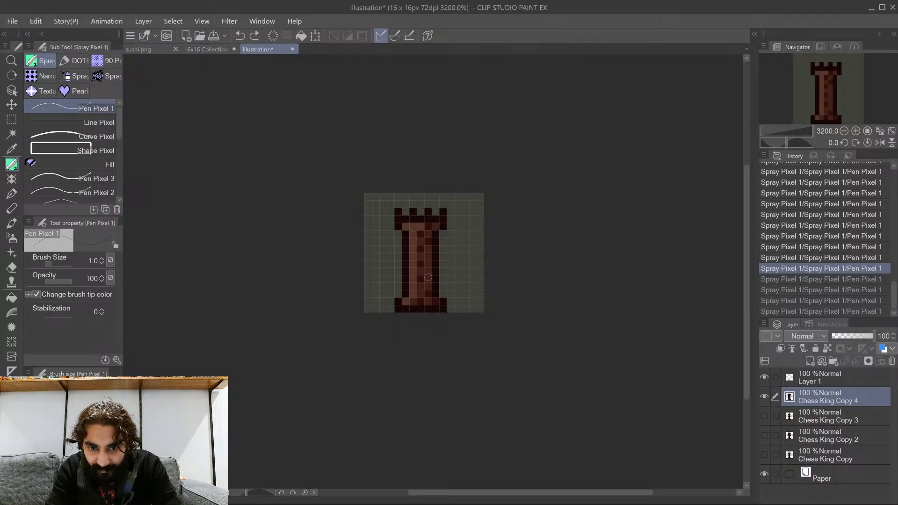
# Redo the undone waist strokes on the tower
pyautogui.hotkey('ctrl', 'y')
pyautogui.hotkey('ctrl', 'y')
pyautogui.hotkey('ctrl', 'y')
pyautogui.hotkey('ctrl', 'y')
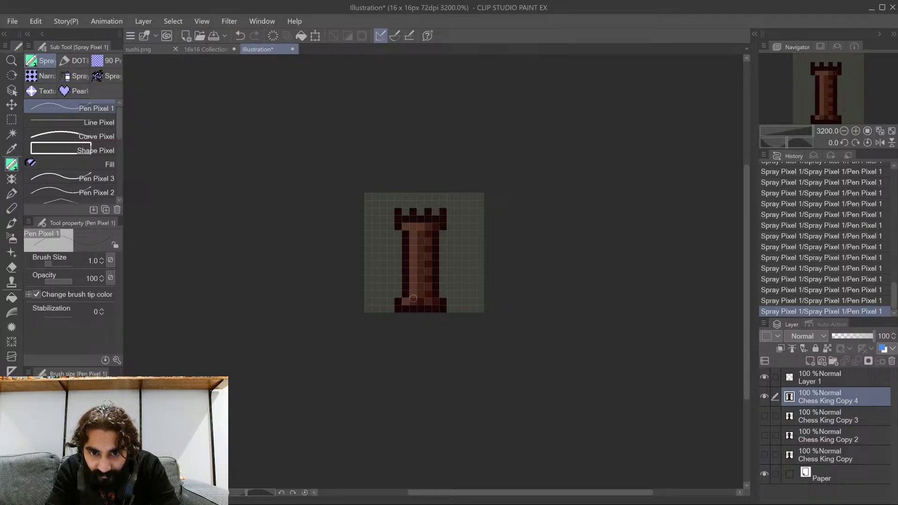
# Paint alternating darker brown pixels down the tower's left inner column to break up its highlight
pyautogui.click(412, 271)
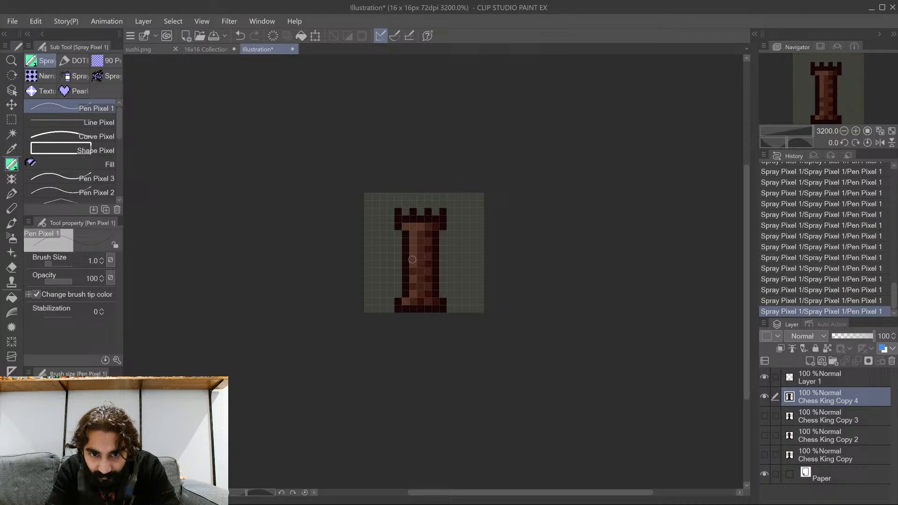
pyautogui.click(412, 257)
pyautogui.click(412, 241)
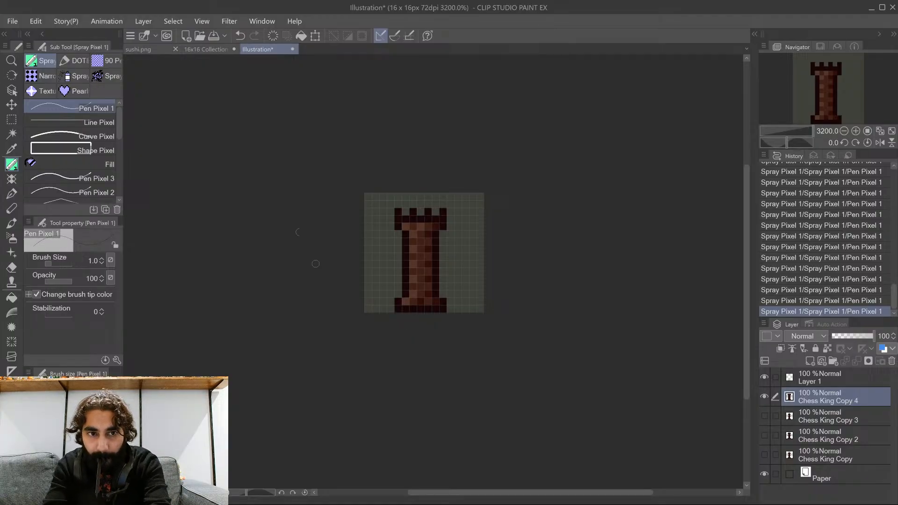
# Paste the rook into the 16x16 Collection document and move it to the grid cell directly below the bishop
pyautogui.click(198, 49)
pyautogui.hotkey('ctrl', 'v')
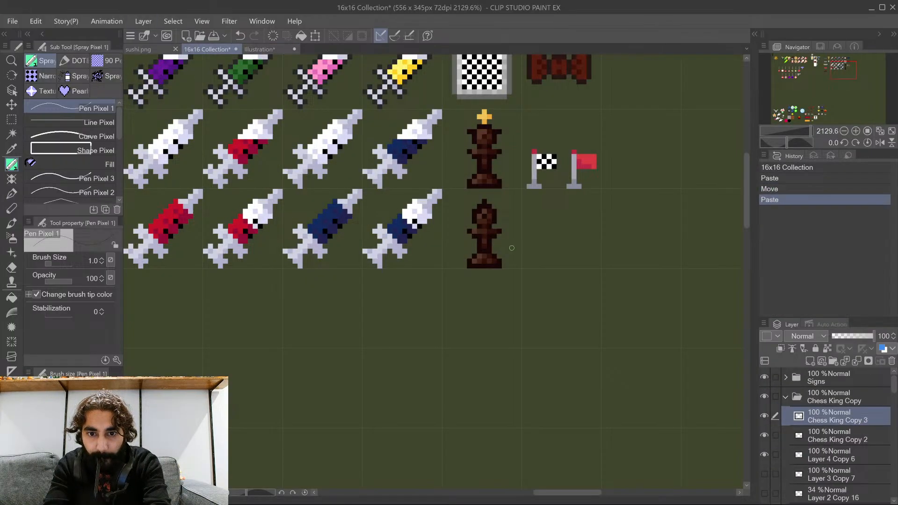
pyautogui.scroll(-1, 539, 317)
pyautogui.click(11, 104)
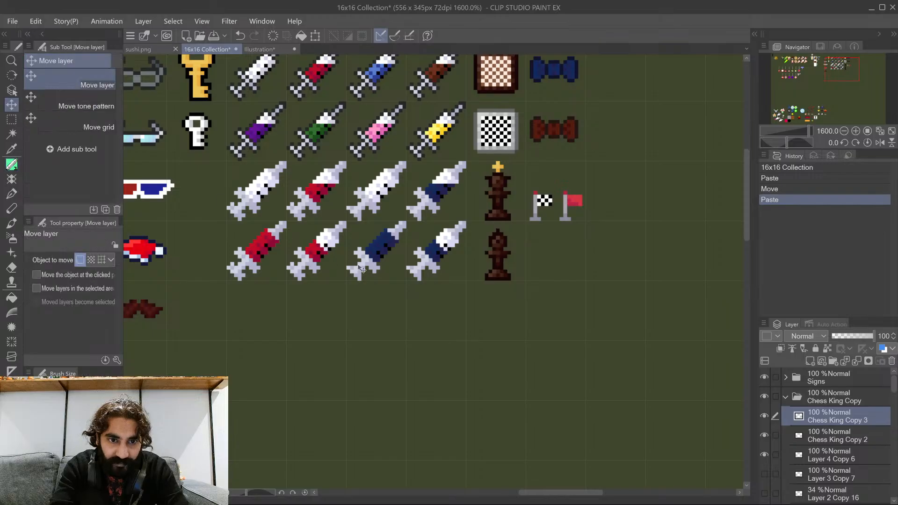
pyautogui.scroll(-2, 559, 262)
pyautogui.moveTo(365, 226); pyautogui.dragTo(689, 286)
pyautogui.scroll(1, 496, 303)
pyautogui.scroll(3, 481, 305)
pyautogui.moveTo(495, 350); pyautogui.dragTo(423, 290)
pyautogui.scroll(5, 416, 297)
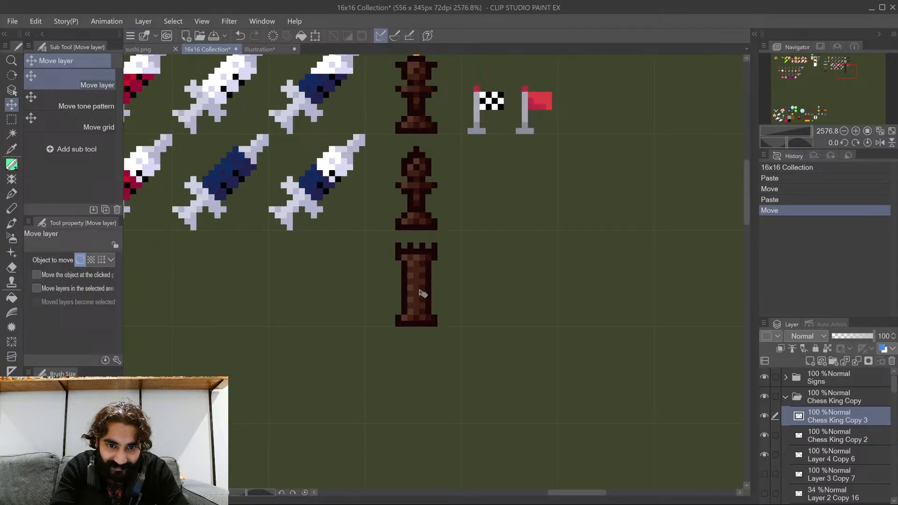
pyautogui.scroll(-1, 501, 312)
pyautogui.scroll(-2, 511, 316)
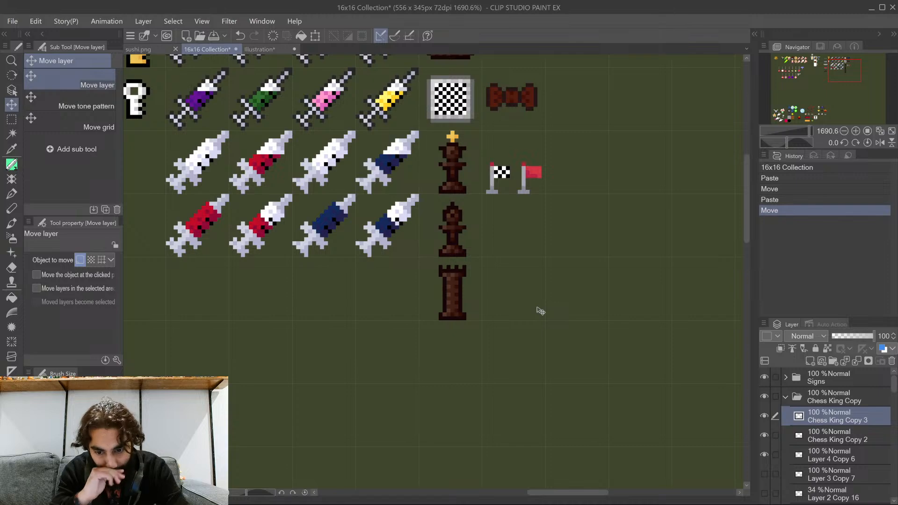
# In the Illustration document, hide the rook's layer, compare Chess King Copy 2 with Chess King Copy, and leave only Copy 2 shown and selected
pyautogui.click(257, 50)
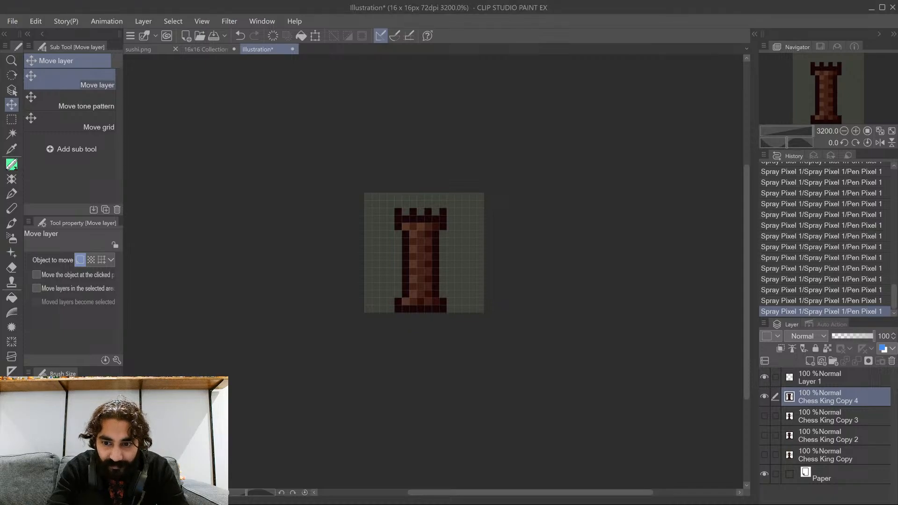
pyautogui.click(765, 435)
pyautogui.click(767, 397)
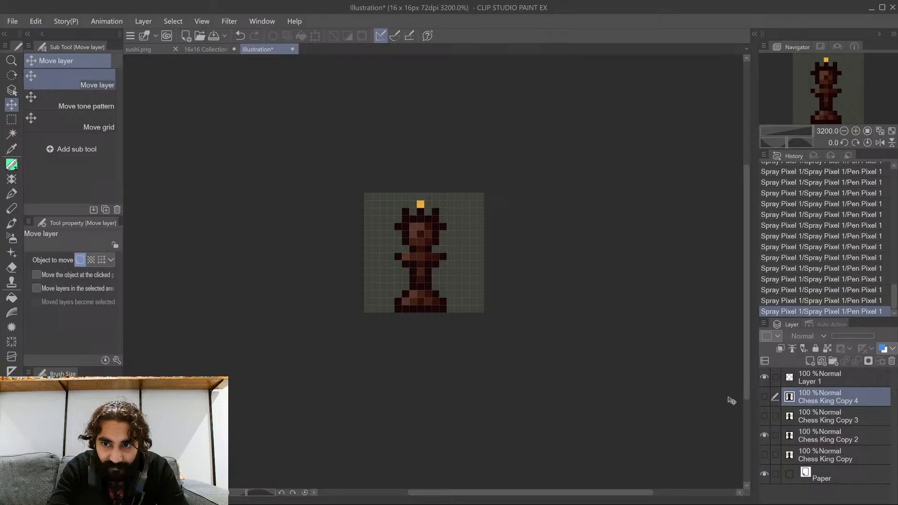
pyautogui.click(765, 449)
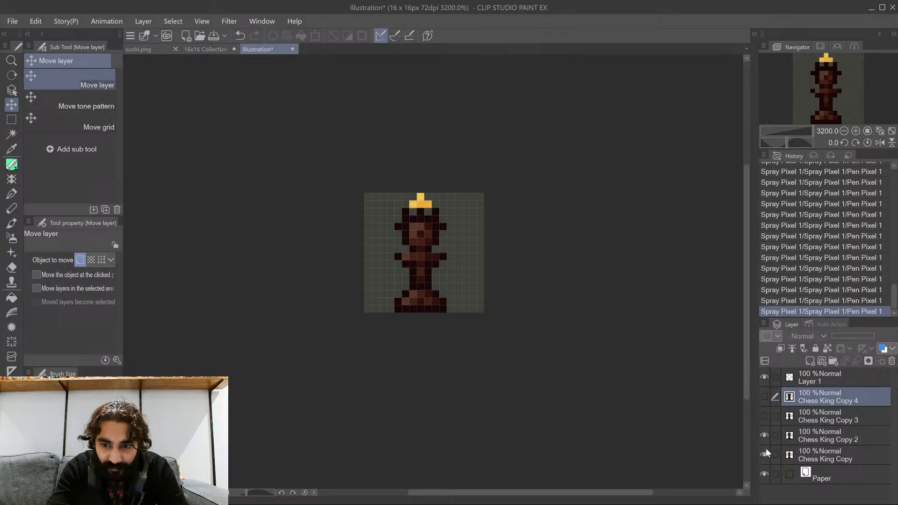
pyautogui.click(765, 433)
pyautogui.click(764, 434)
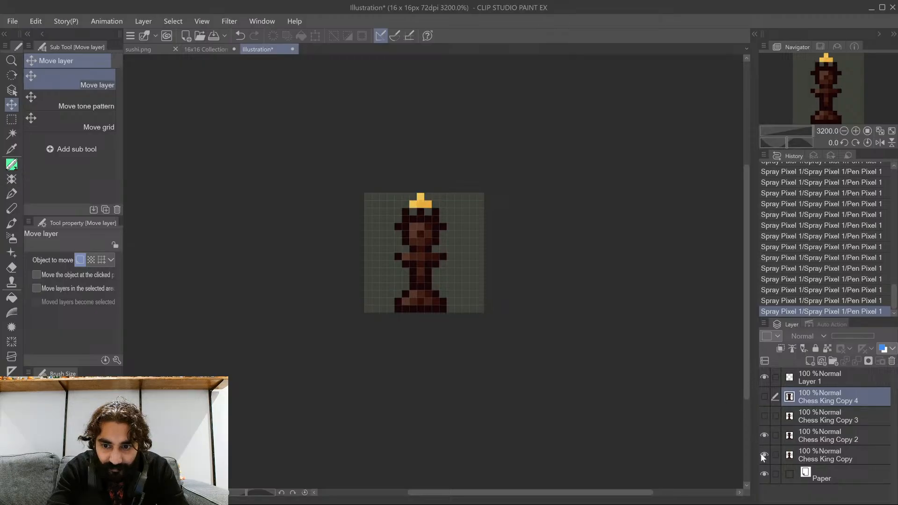
pyautogui.click(762, 453)
pyautogui.click(810, 441)
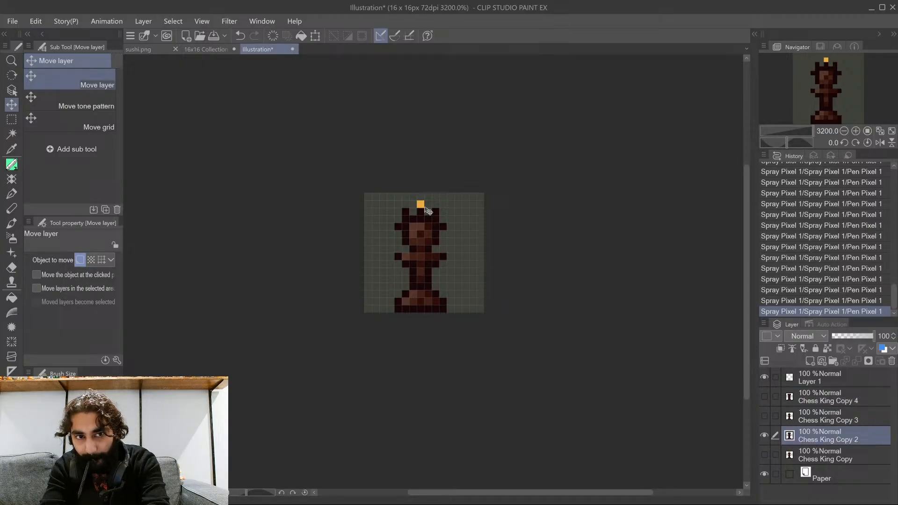
# Paste the Chess King Copy 2 piece into the 16x16 Collection document and move it to the grid cell directly below the rook
pyautogui.click(213, 49)
pyautogui.hotkey('ctrl', 'v')
pyautogui.scroll(-3, 481, 241)
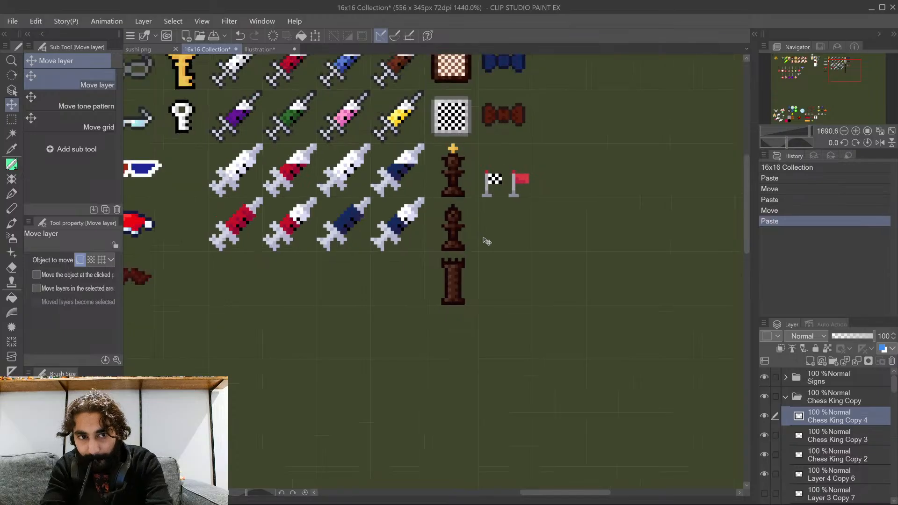
pyautogui.scroll(-1, 533, 260)
pyautogui.moveTo(480, 261); pyautogui.dragTo(264, 229)
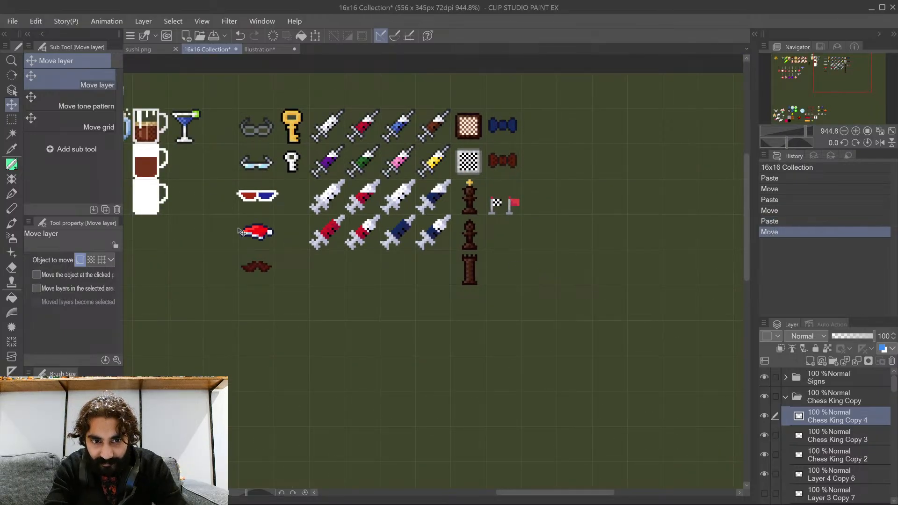
pyautogui.moveTo(483, 248); pyautogui.dragTo(579, 283)
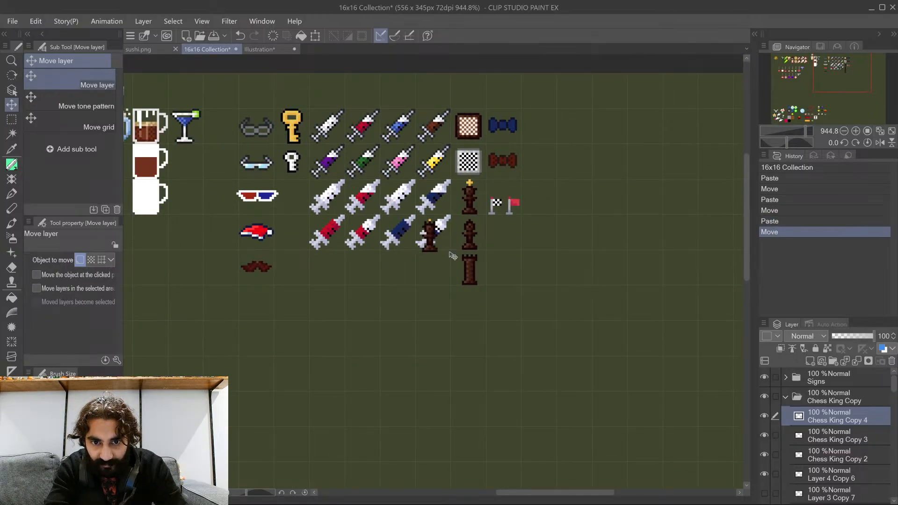
pyautogui.scroll(2, 443, 255)
pyautogui.moveTo(443, 254); pyautogui.dragTo(473, 332)
pyautogui.scroll(3, 487, 280)
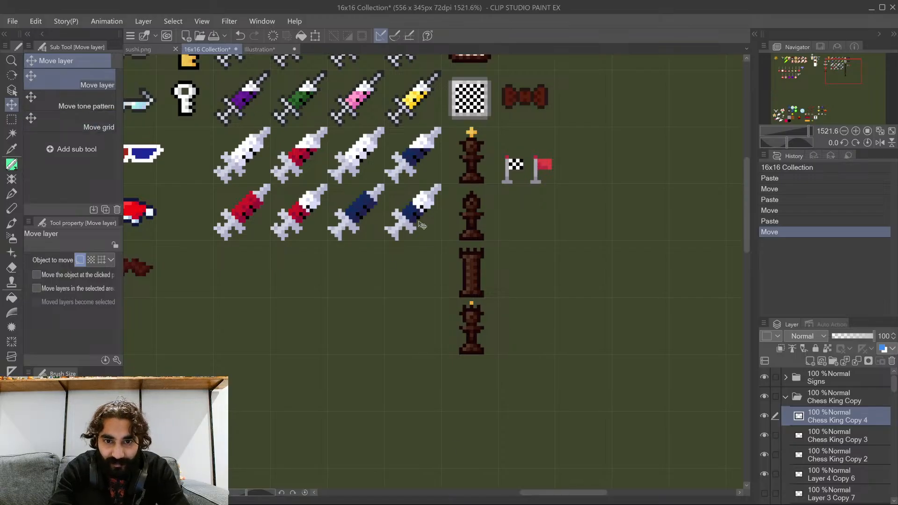
pyautogui.scroll(-1, 435, 337)
pyautogui.scroll(-1, 435, 337)
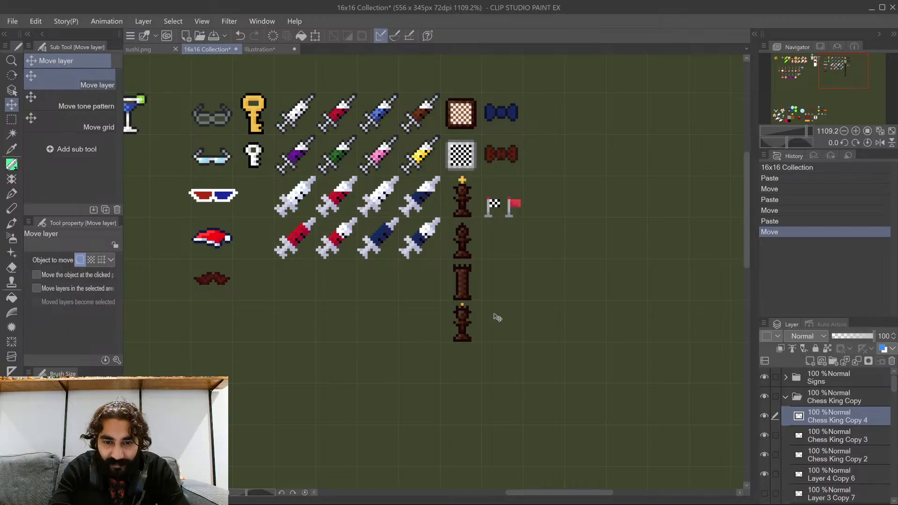
# Switch to the Illustration document, hide the Chess King Copy 2 layer and show the Chess King Copy layer
pyautogui.scroll(2, 495, 221)
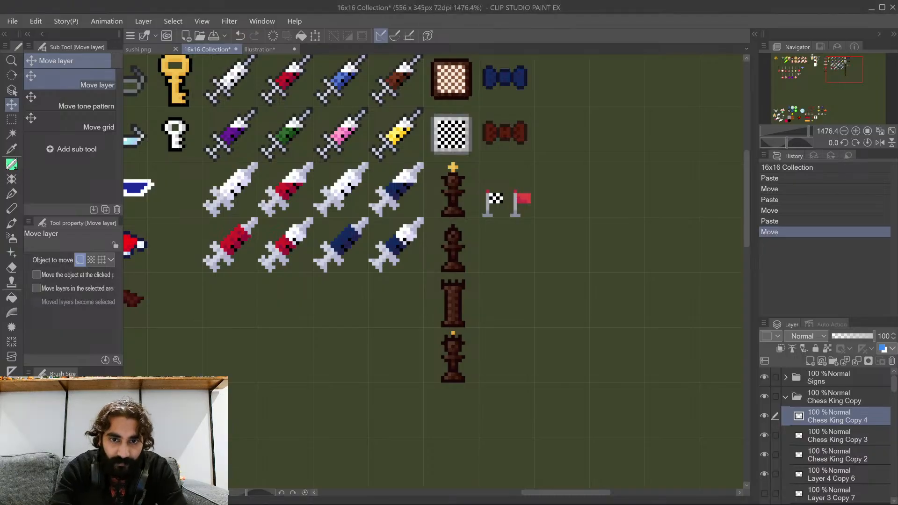
pyautogui.click(268, 46)
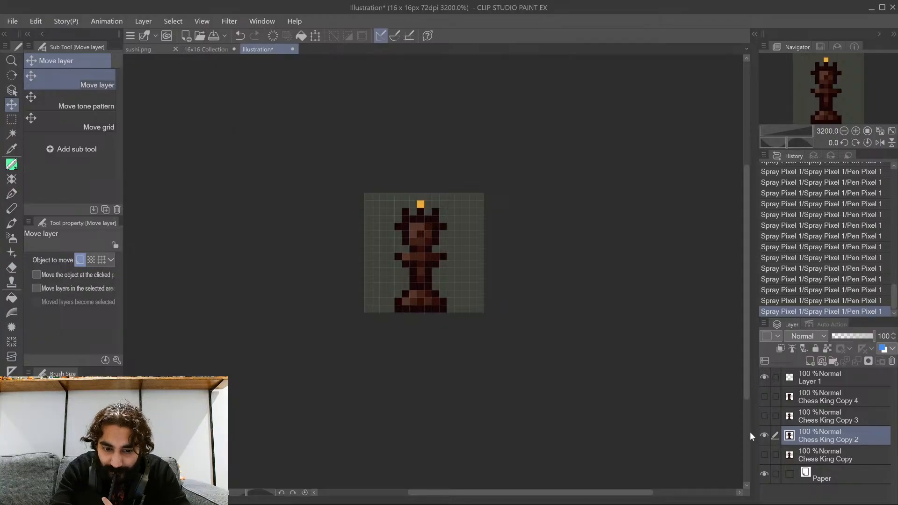
pyautogui.click(762, 435)
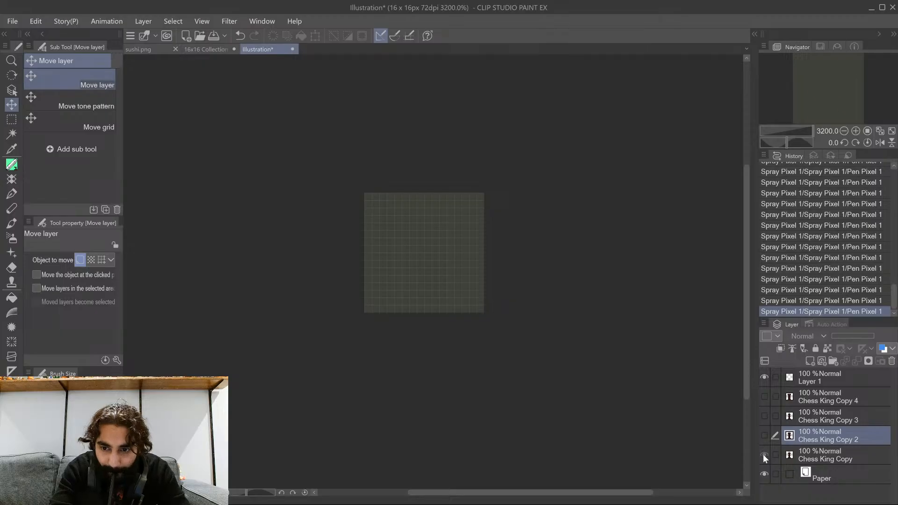
pyautogui.click(764, 455)
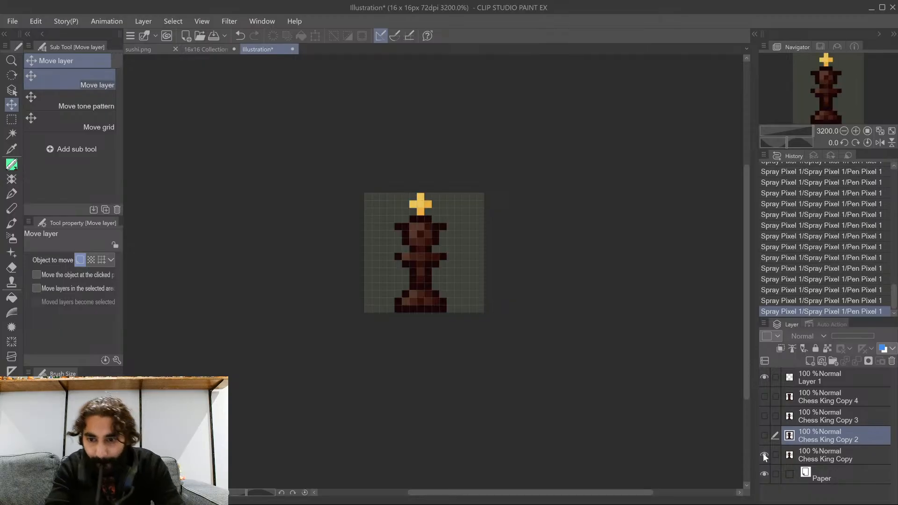
pyautogui.click(827, 402)
pyautogui.hotkey('ctrl', 'v')
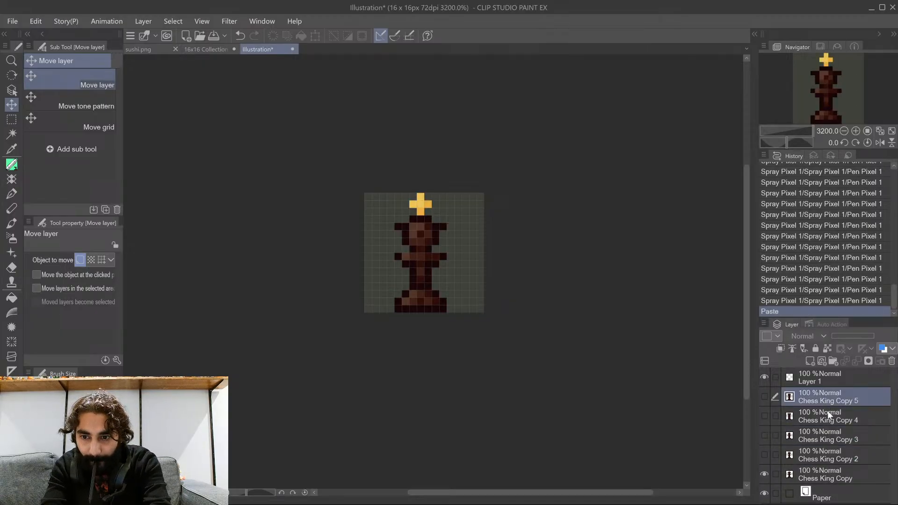
pyautogui.click(764, 473)
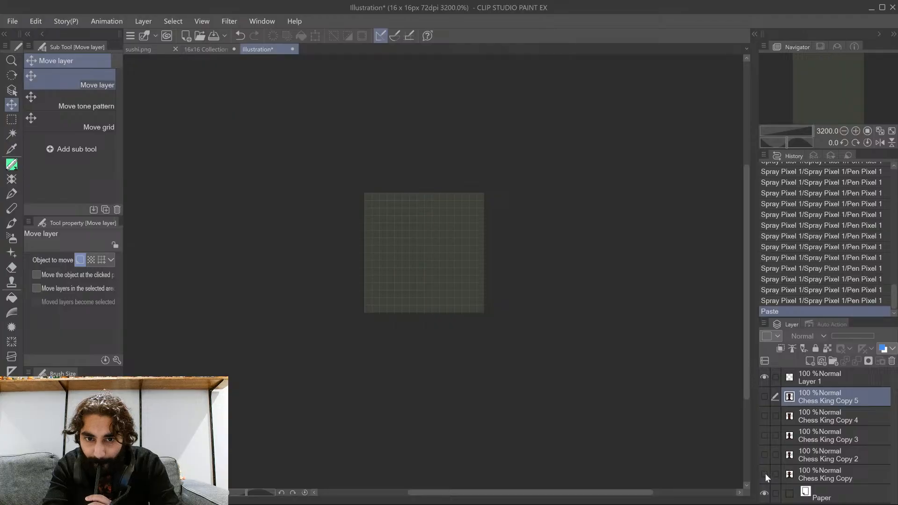
pyautogui.click(763, 396)
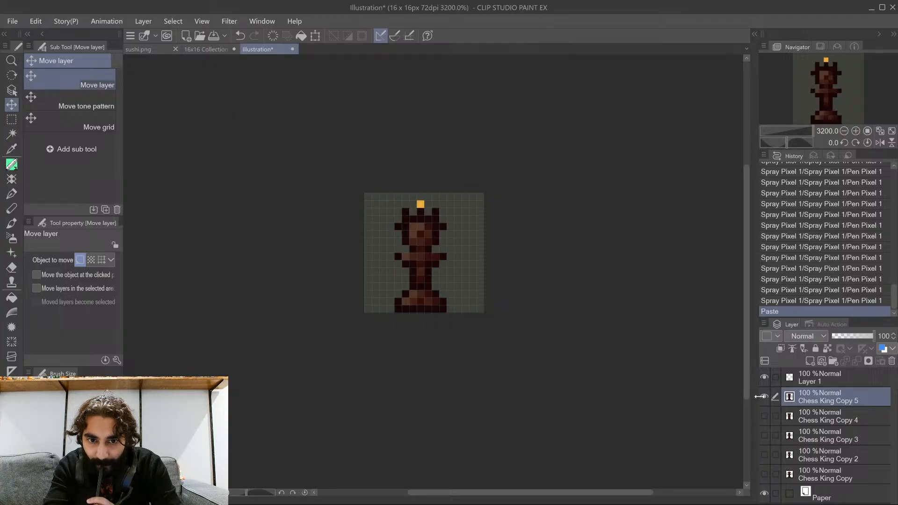
pyautogui.click(804, 300)
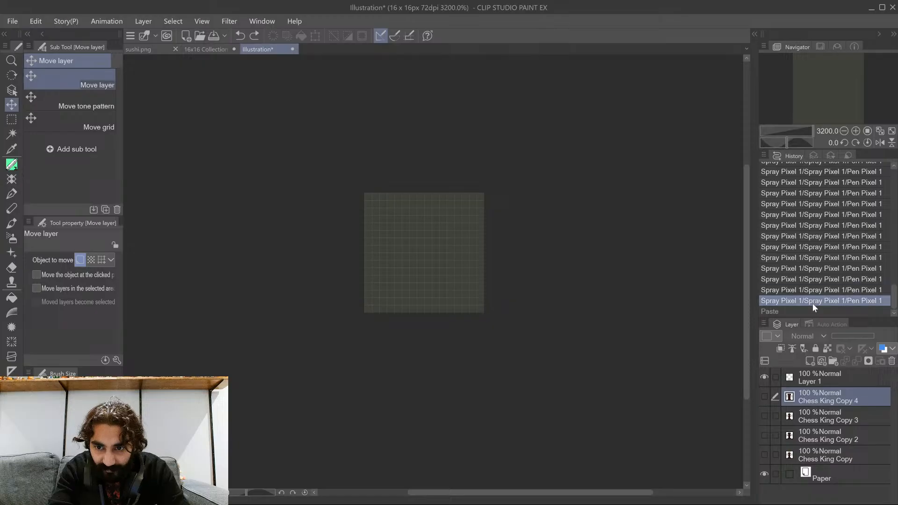
# Duplicate the Chess King Copy layer above Chess King Copy 4 and show only the new duplicate
pyautogui.click(812, 453)
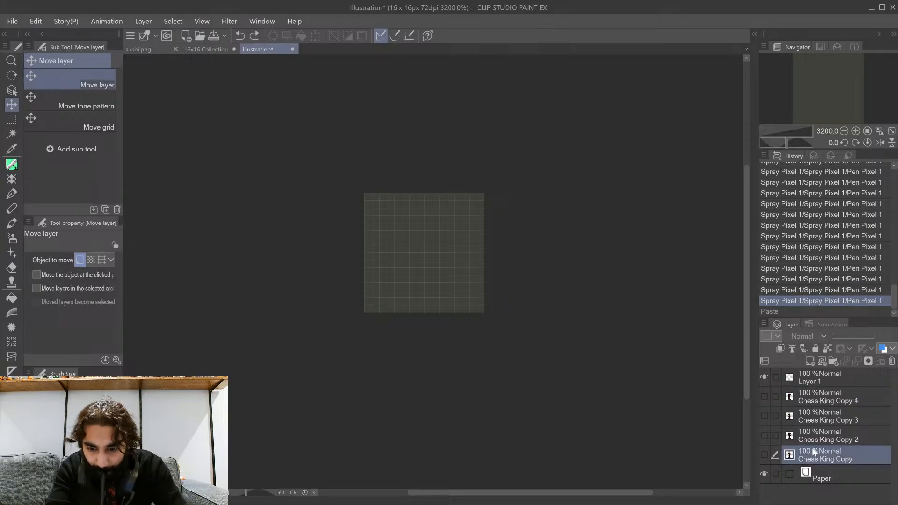
pyautogui.click(830, 398)
pyautogui.hotkey('ctrl', 'y')
pyautogui.click(765, 396)
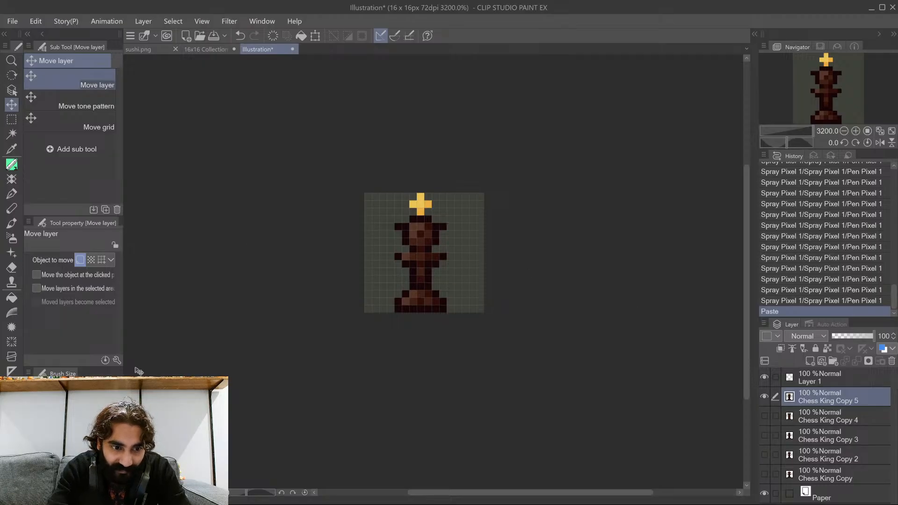
# Erase the gold cross and the side protrusions of the head and collar with Pen Pixel 1
pyautogui.click(12, 167)
pyautogui.moveTo(414, 198)
pyautogui.mouseDown()
pyautogui.moveTo(429, 199)
pyautogui.moveTo(415, 210)
pyautogui.mouseUp()
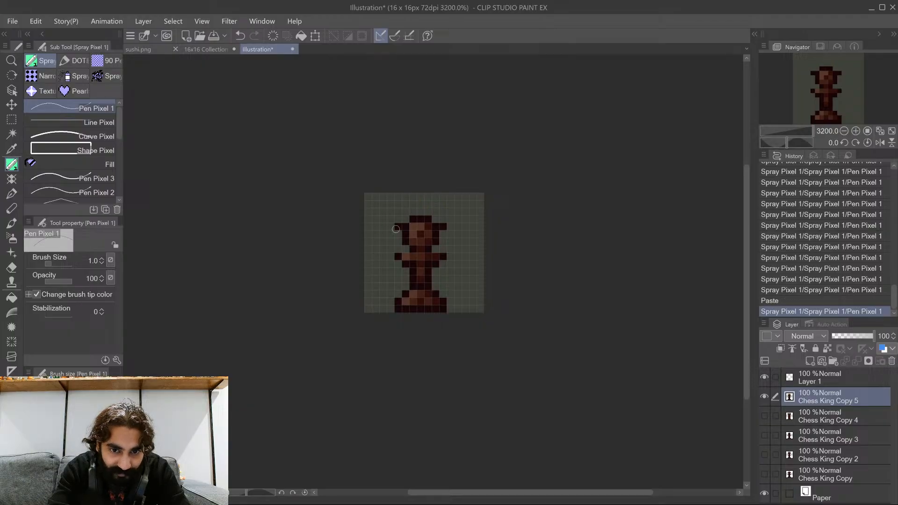
pyautogui.click(398, 227)
pyautogui.click(442, 227)
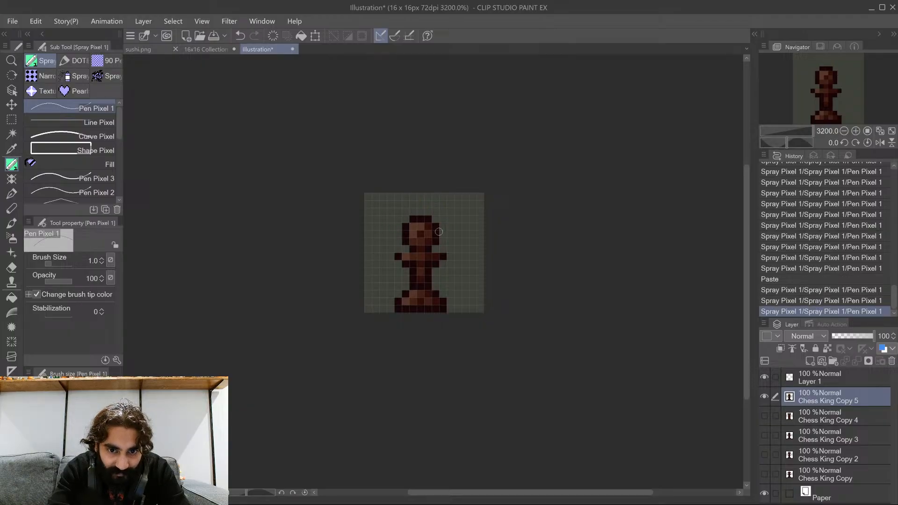
pyautogui.click(398, 256)
pyautogui.click(404, 261)
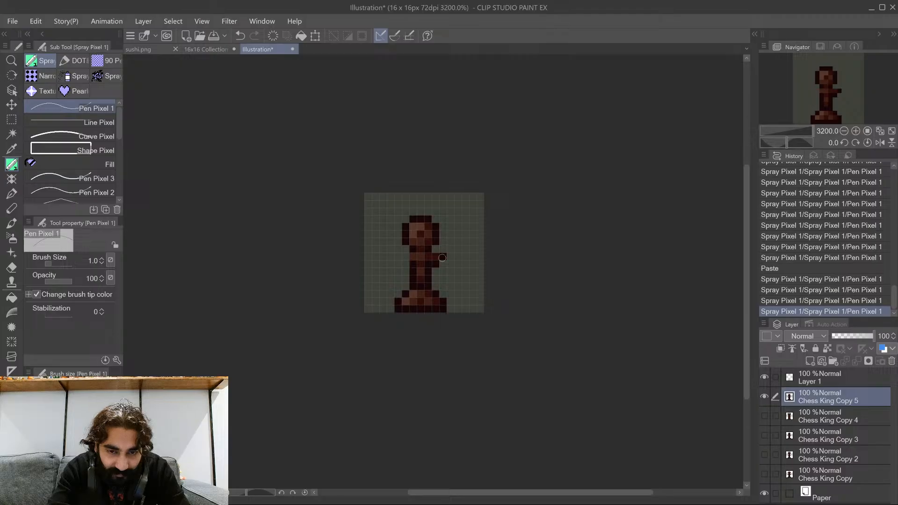
pyautogui.click(436, 262)
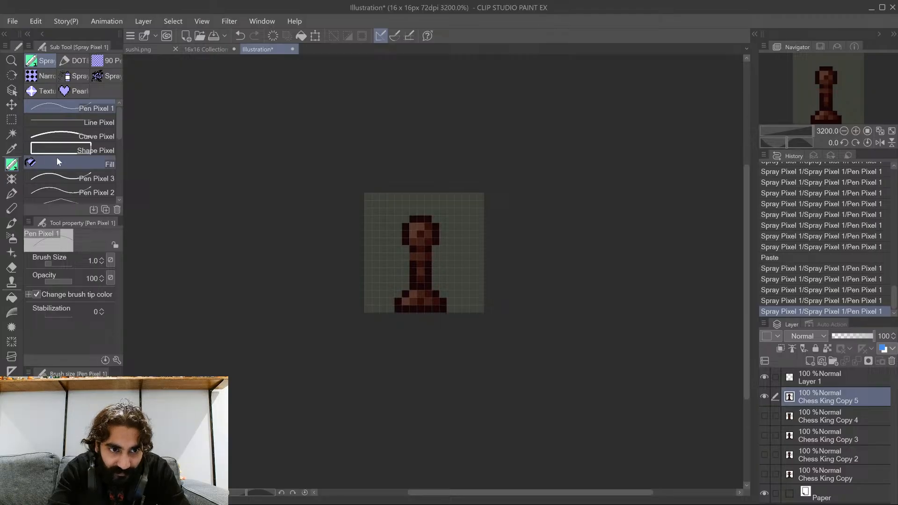
# Select the head and upper stem of the piece with a rectangular selection
pyautogui.click(17, 120)
pyautogui.moveTo(372, 200); pyautogui.dragTo(450, 265)
# Move the selected head and upper stem two pixels down and clear the selection
pyautogui.click(433, 271)
pyautogui.click(413, 291)
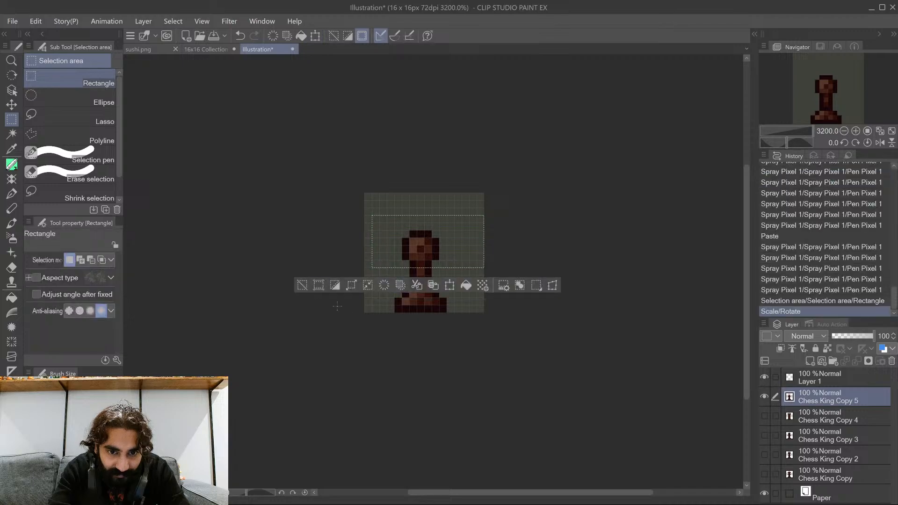
pyautogui.click(302, 284)
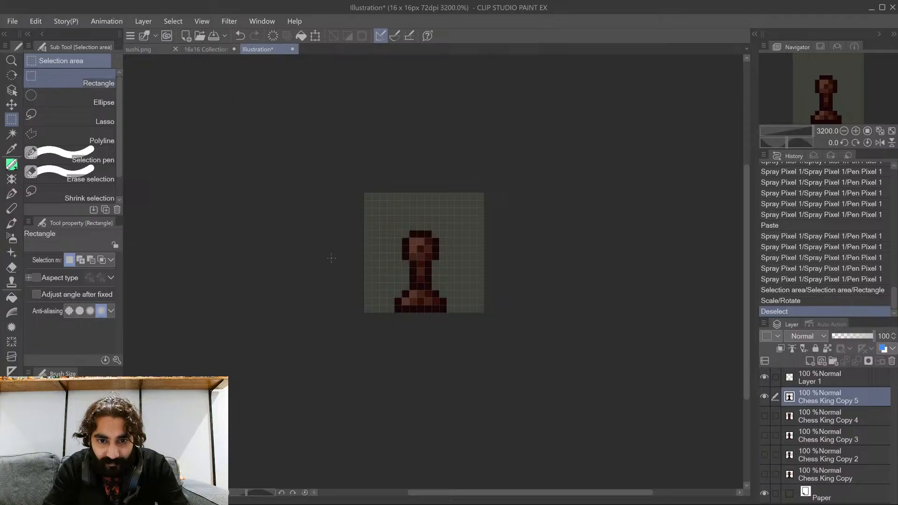
# Paint a dark collar pixel on each side of the stem below the head and touch up the stem
pyautogui.click(13, 167)
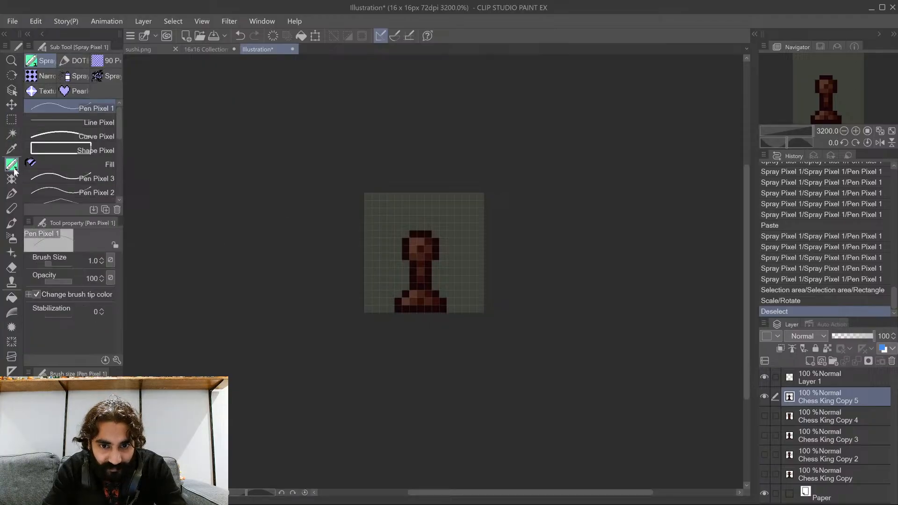
pyautogui.click(404, 274)
pyautogui.hotkey('ctrl', 'z')
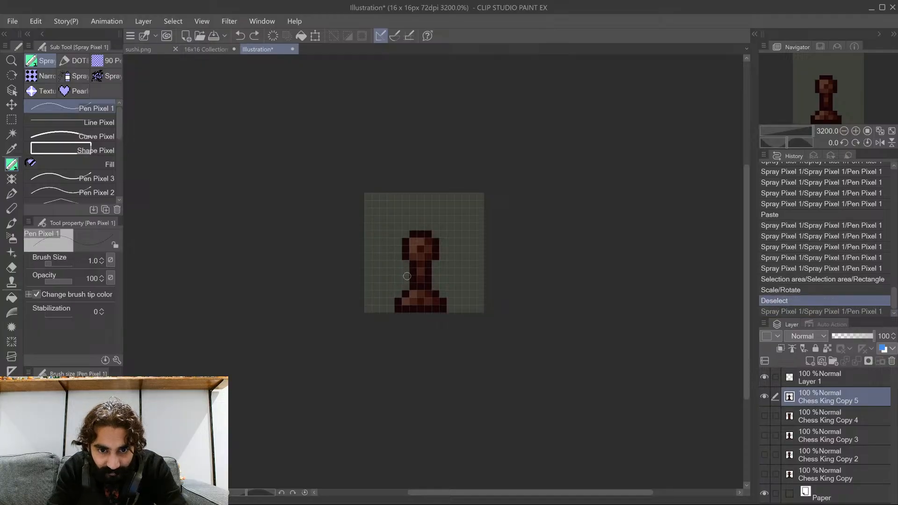
pyautogui.click(405, 273)
pyautogui.click(431, 272)
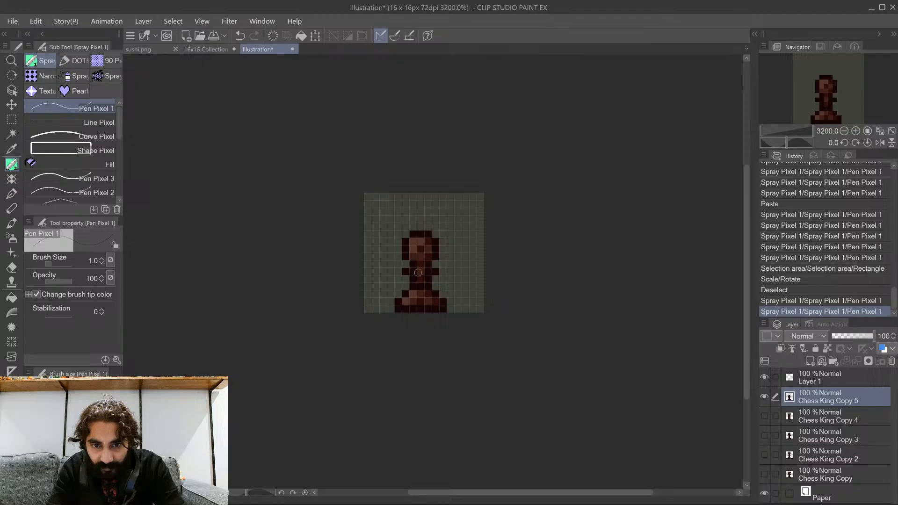
pyautogui.click(412, 288)
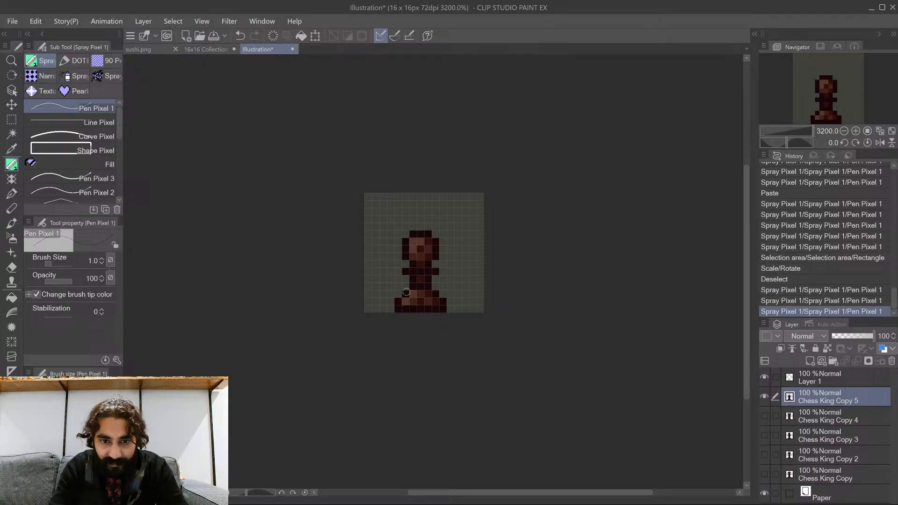
# Undo the collar and stem pixels, the deselection and the two-pixel move of the head
pyautogui.hotkey('ctrl', 'z')
pyautogui.hotkey('ctrl', 'z')
pyautogui.hotkey('ctrl', 'z')
pyautogui.hotkey('ctrl', 'z')
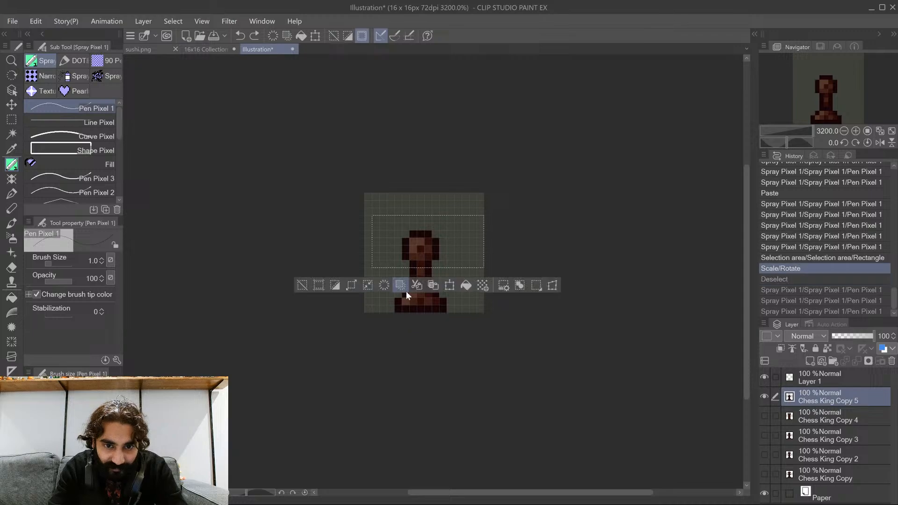
pyautogui.hotkey('ctrl', 'z')
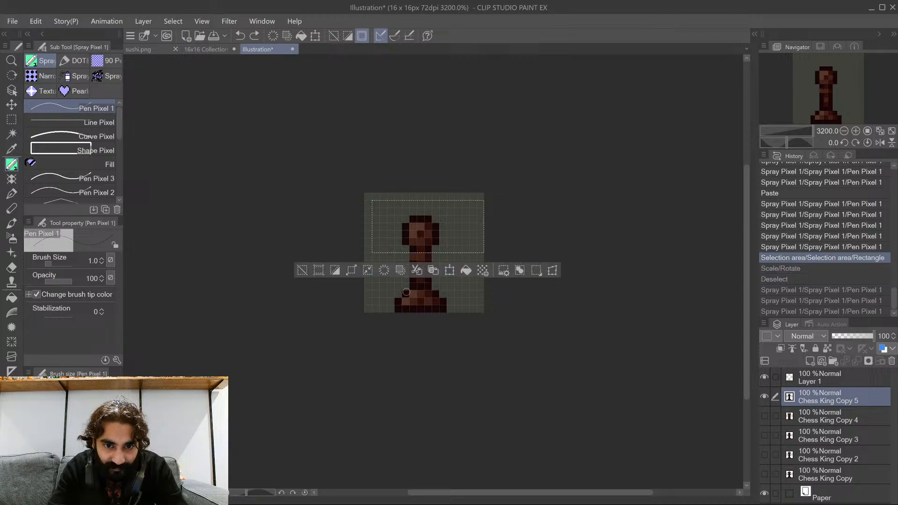
# Move the selected head and upper stem one pixel down, deselect, and paint a dark collar extending one pixel beyond each side of the stem
pyautogui.click(450, 270)
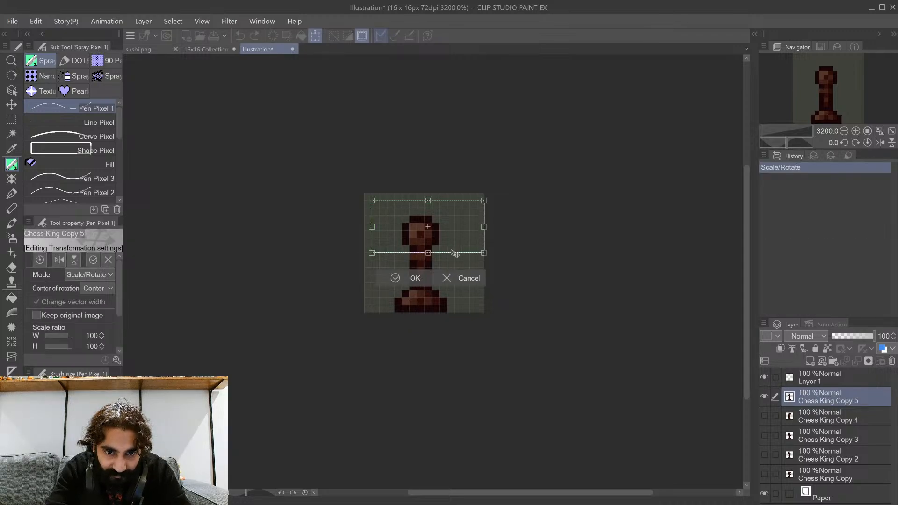
pyautogui.moveTo(451, 249); pyautogui.dragTo(455, 255)
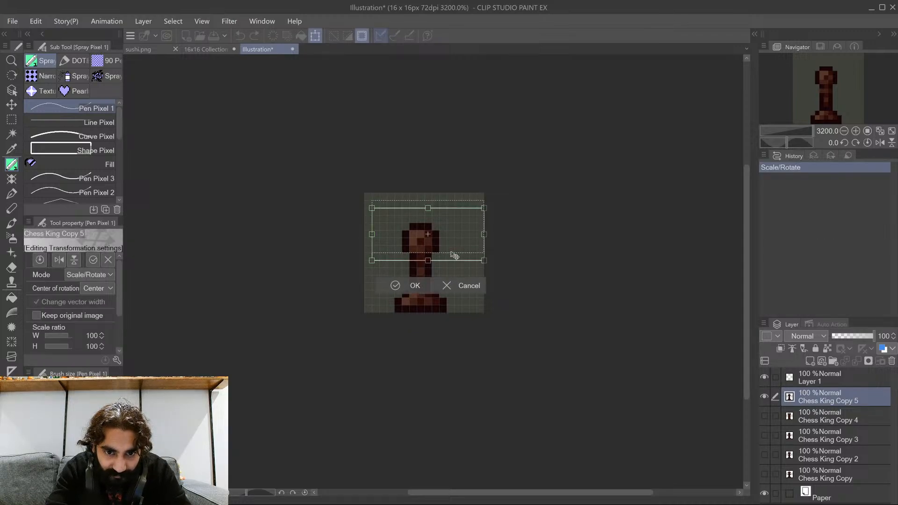
pyautogui.click(398, 285)
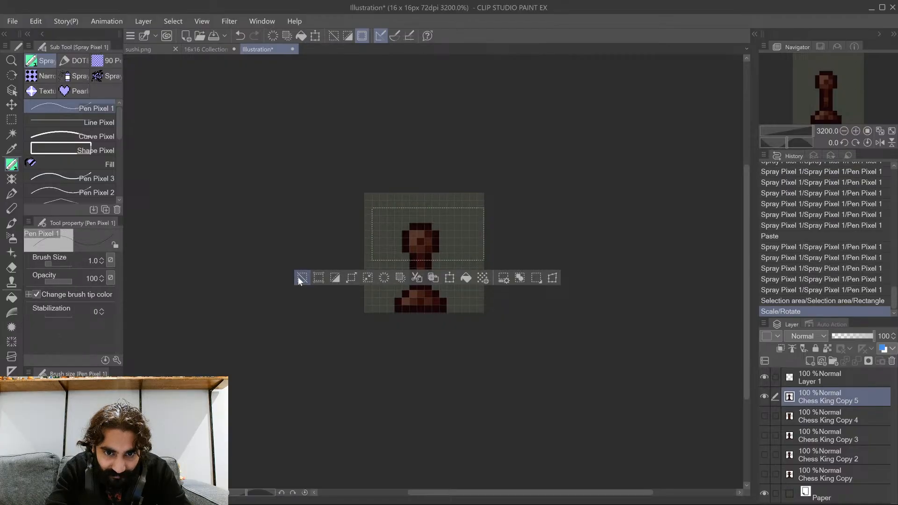
pyautogui.click(300, 277)
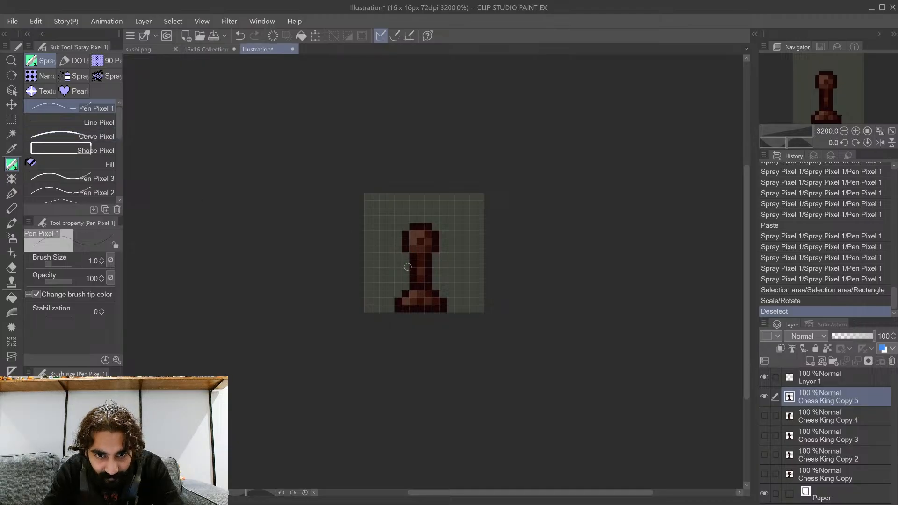
pyautogui.moveTo(407, 267); pyautogui.dragTo(412, 263)
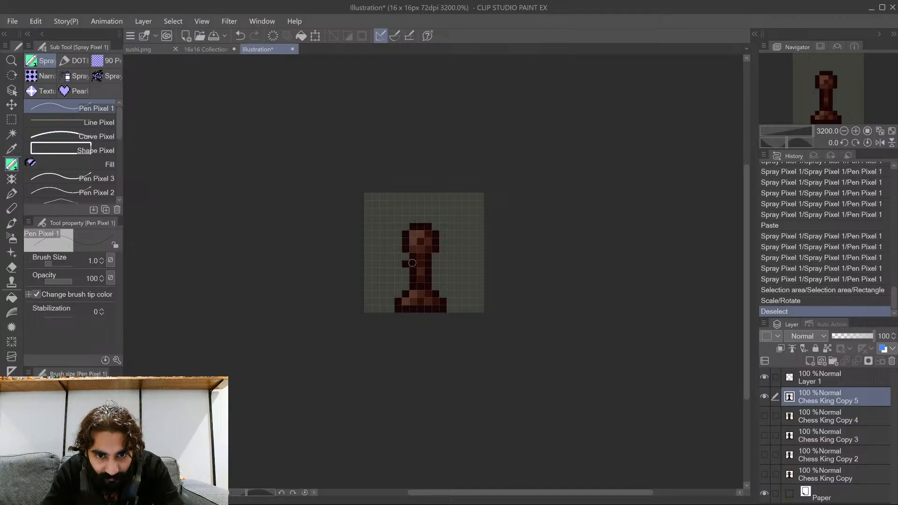
pyautogui.click(437, 264)
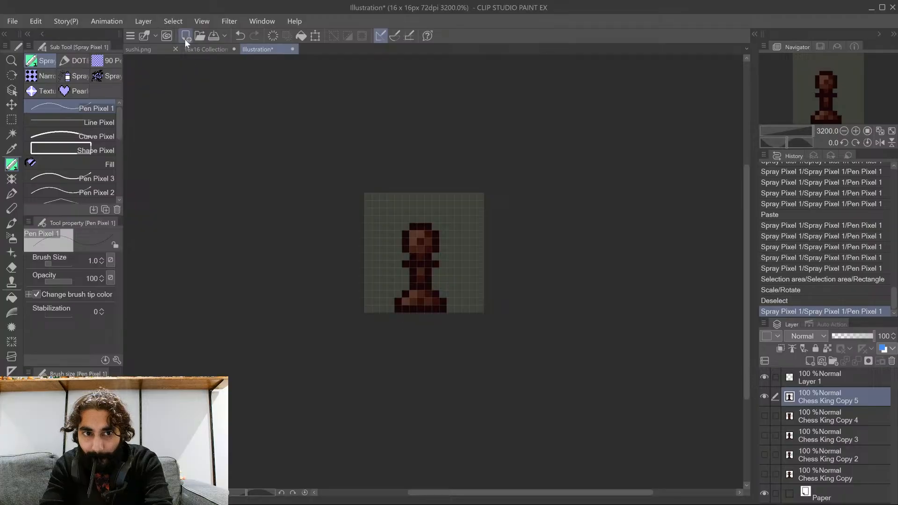
# Paste the pawn into the 16x16 Collection document and move it beside the bishop, with their bases aligned
pyautogui.click(195, 48)
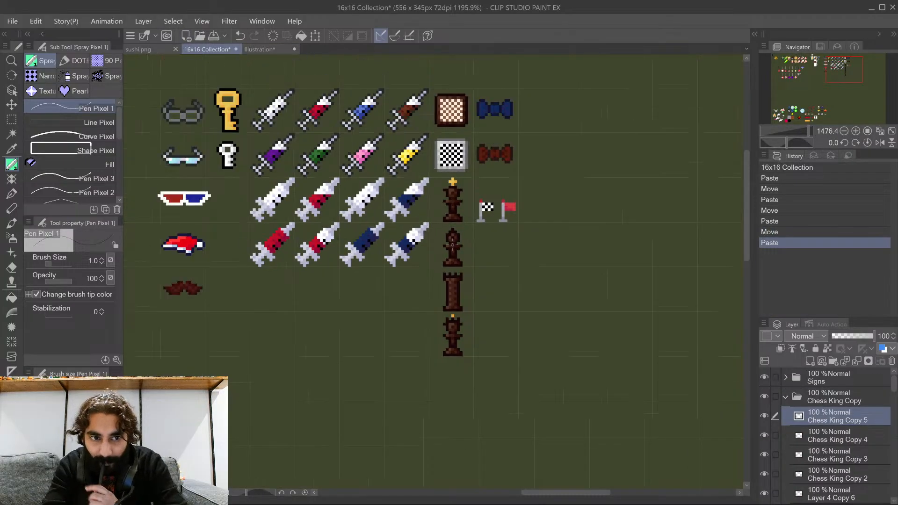
pyautogui.scroll(-2, 452, 244)
pyautogui.click(12, 104)
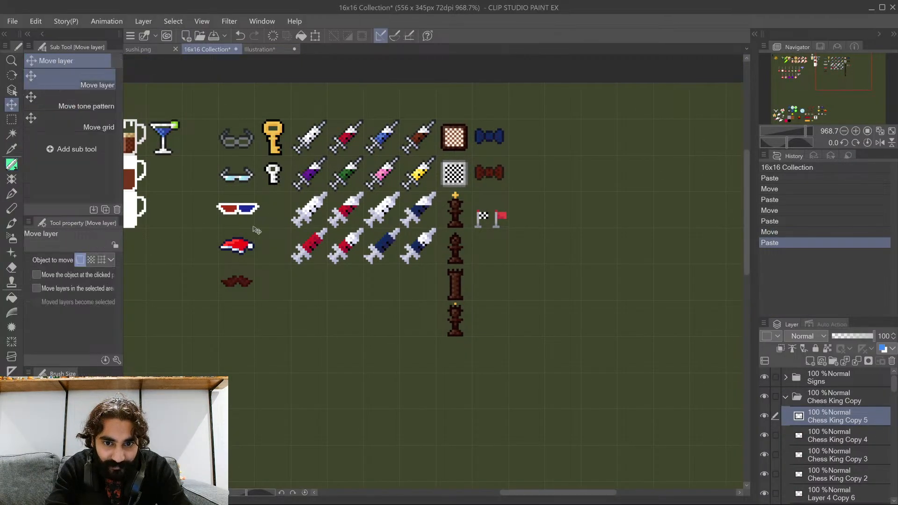
pyautogui.moveTo(253, 226); pyautogui.dragTo(607, 315)
pyautogui.moveTo(236, 259); pyautogui.dragTo(577, 258)
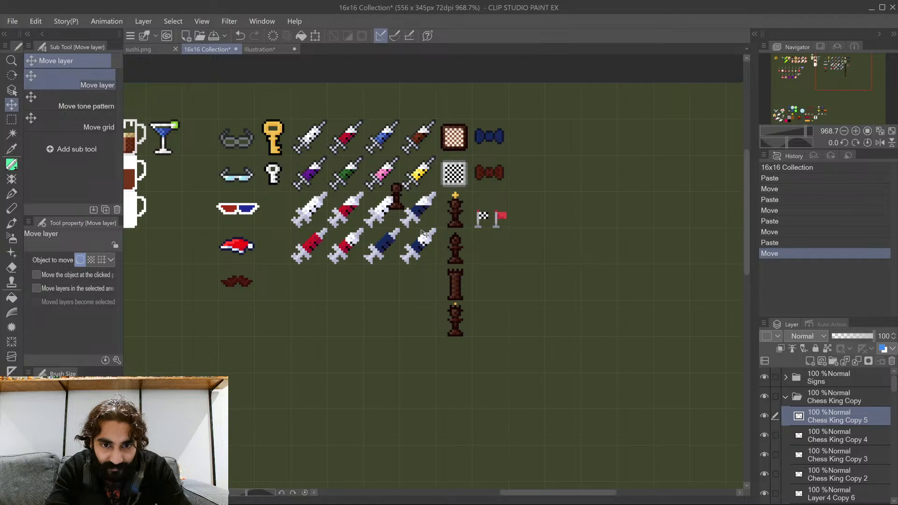
pyautogui.scroll(2, 438, 202)
pyautogui.moveTo(400, 199); pyautogui.dragTo(496, 267)
pyautogui.scroll(3, 487, 264)
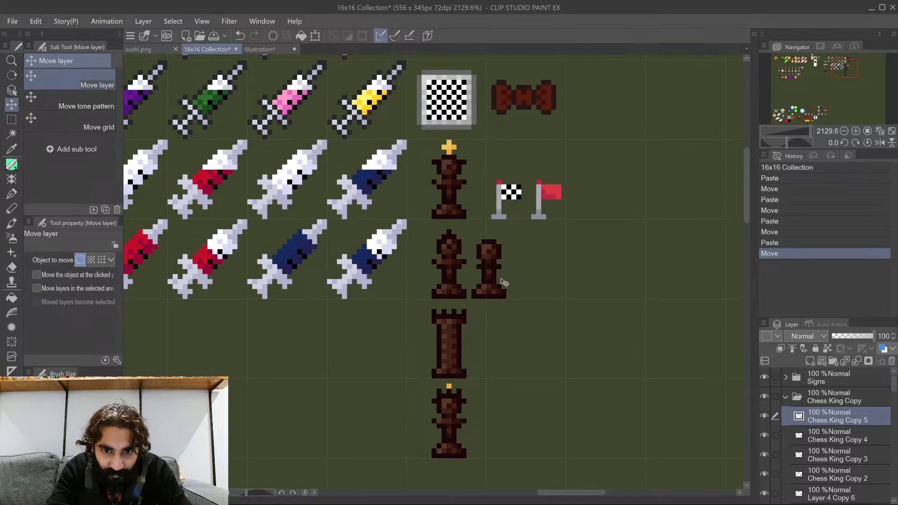
# Move the pawn to the left of the king with their bases aligned to compare the two pieces
pyautogui.moveTo(501, 281); pyautogui.dragTo(420, 204)
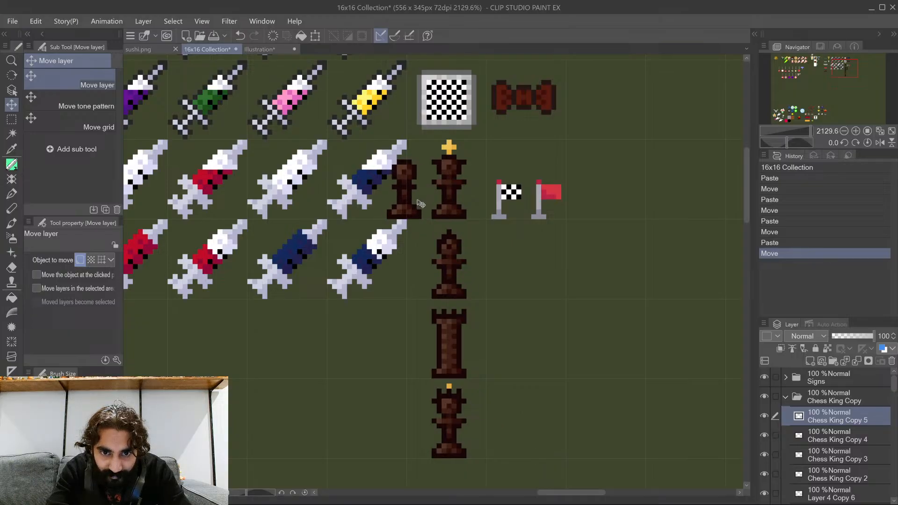
pyautogui.scroll(3, 419, 203)
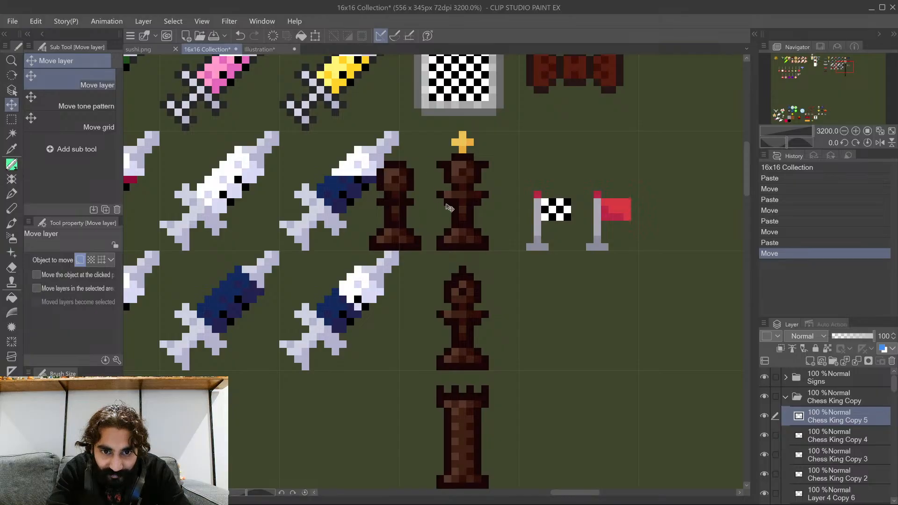
pyautogui.scroll(-4, 440, 204)
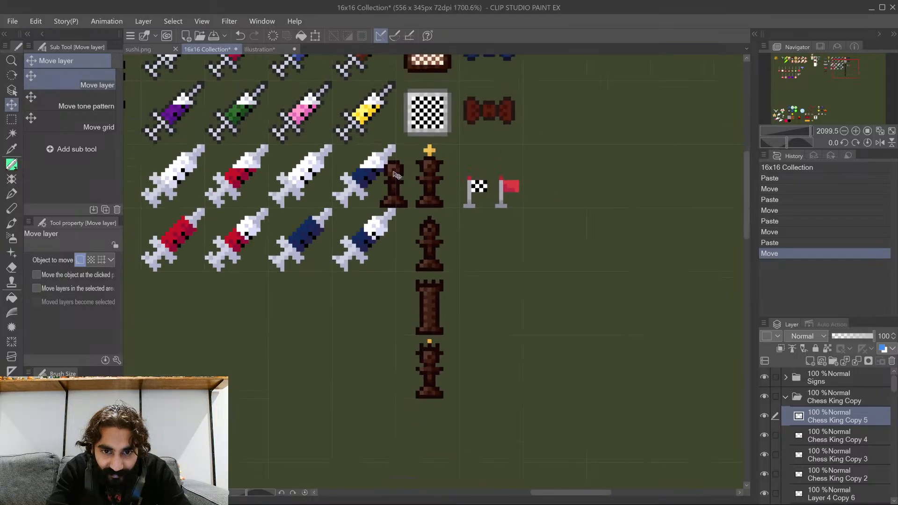
# Move the pawn below the queen, lined up with the column of chess pieces
pyautogui.moveTo(409, 175); pyautogui.dragTo(437, 396)
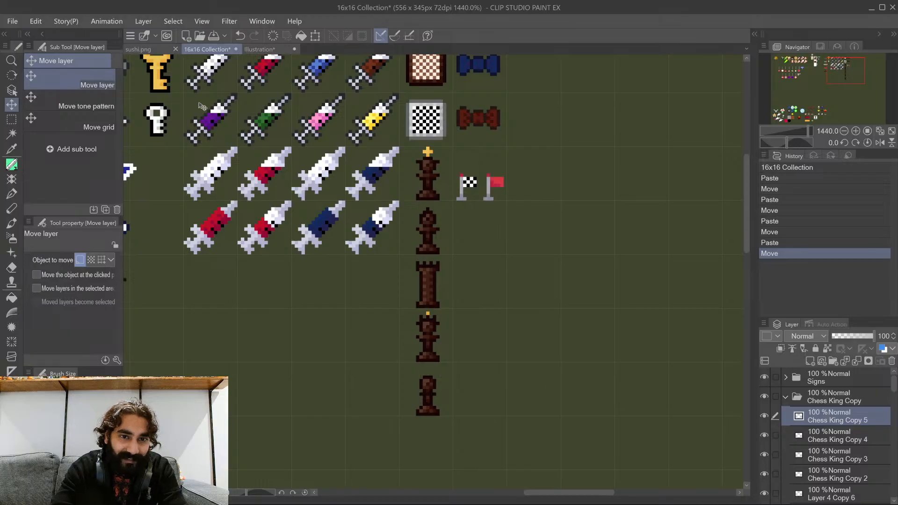
# In the Illustration document, erase the pawn's head and collar down to the short stem, and make Layer 1 active for drawing
pyautogui.click(256, 48)
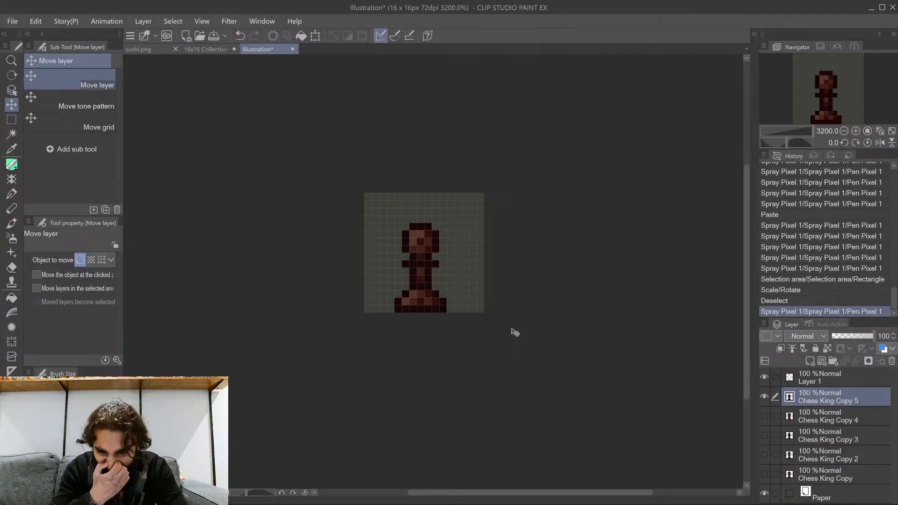
pyautogui.click(13, 165)
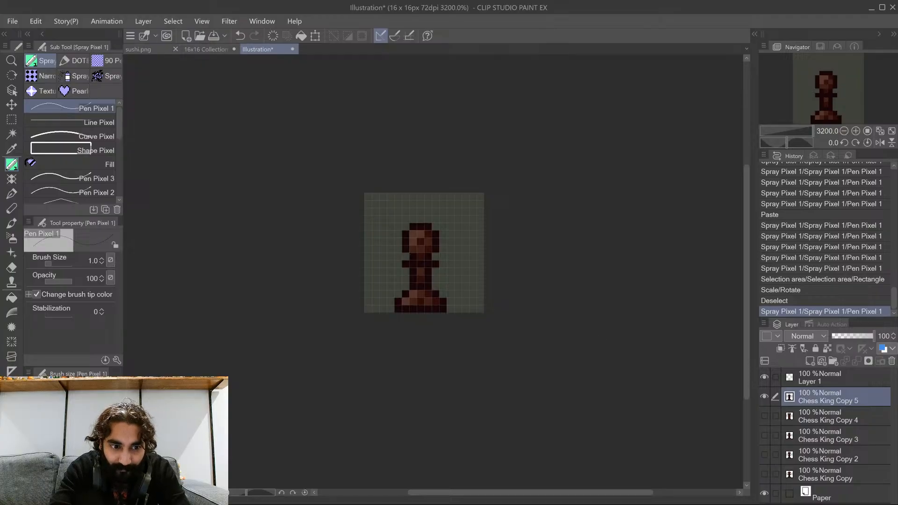
pyautogui.moveTo(437, 273)
pyautogui.mouseDown()
pyautogui.moveTo(399, 263)
pyautogui.moveTo(448, 263)
pyautogui.moveTo(394, 252)
pyautogui.moveTo(430, 260)
pyautogui.moveTo(442, 251)
pyautogui.moveTo(441, 234)
pyautogui.moveTo(438, 251)
pyautogui.moveTo(425, 222)
pyautogui.moveTo(424, 250)
pyautogui.moveTo(426, 235)
pyautogui.moveTo(444, 243)
pyautogui.moveTo(425, 232)
pyautogui.moveTo(389, 245)
pyautogui.moveTo(414, 235)
pyautogui.mouseUp()
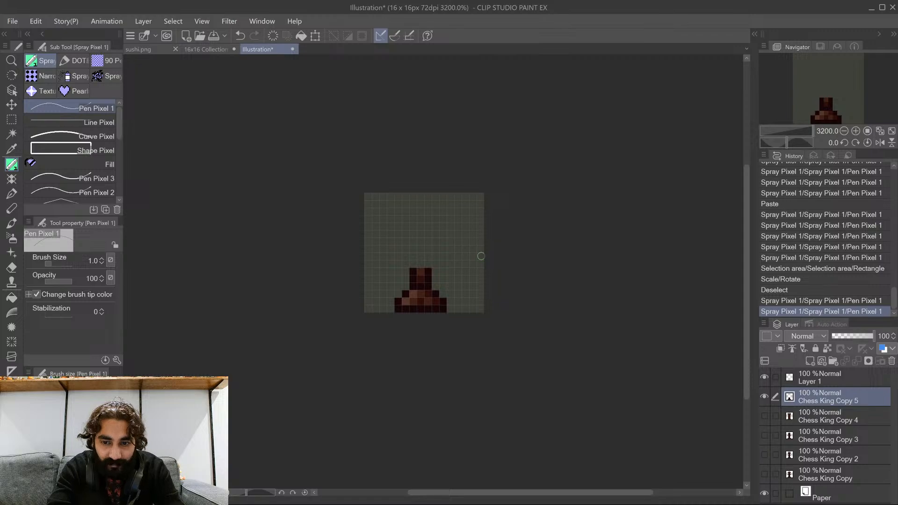
pyautogui.click(790, 378)
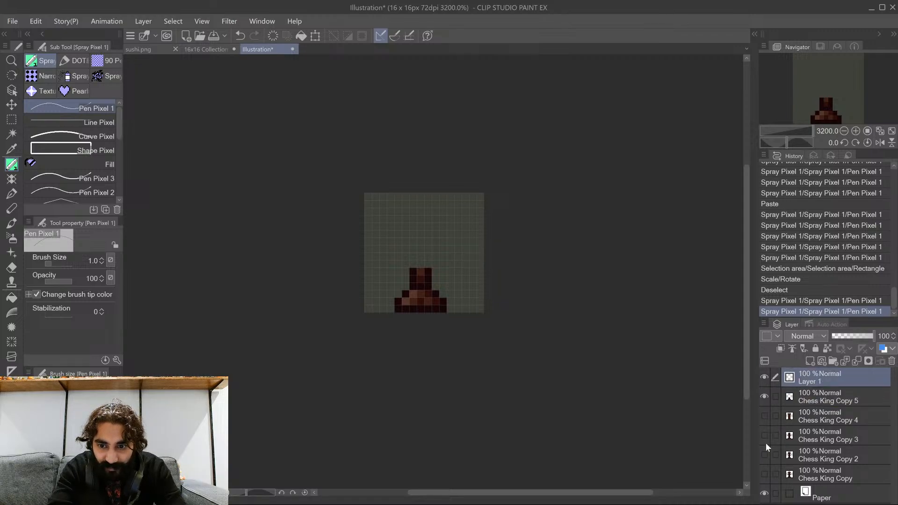
pyautogui.click(687, 447)
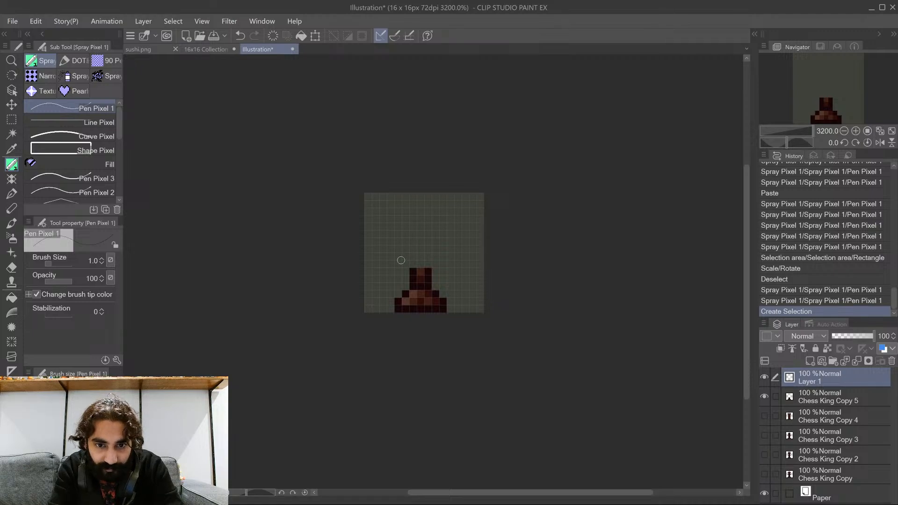
# Paint the knight's front outline in black above the stem, as a three-pixel vertical edge continued by two diagonal pixels
pyautogui.click(405, 264)
pyautogui.click(405, 256)
pyautogui.moveTo(405, 250); pyautogui.dragTo(405, 242)
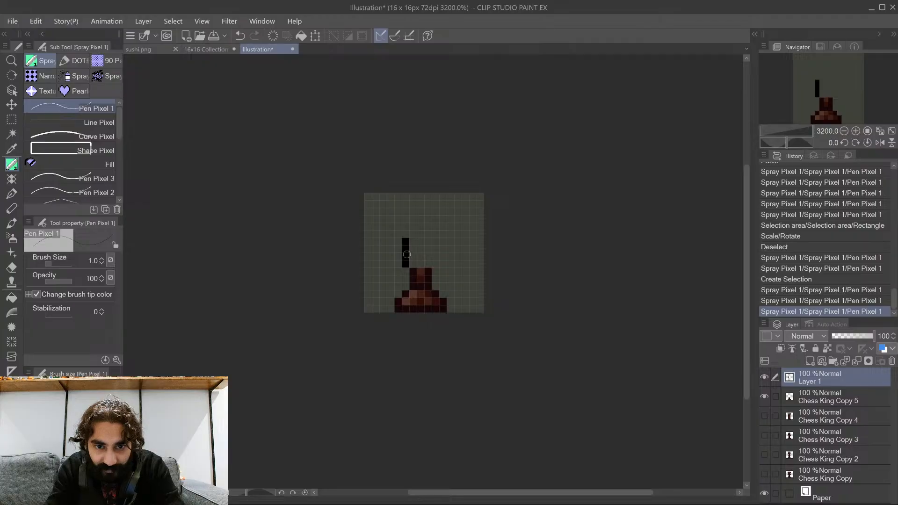
pyautogui.hotkey('ctrl', 'z')
pyautogui.click(406, 249)
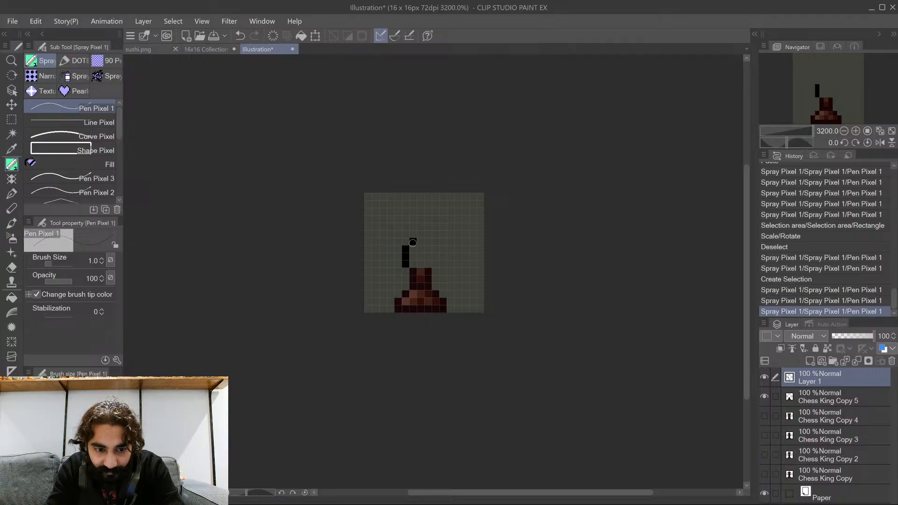
pyautogui.click(412, 242)
pyautogui.click(421, 233)
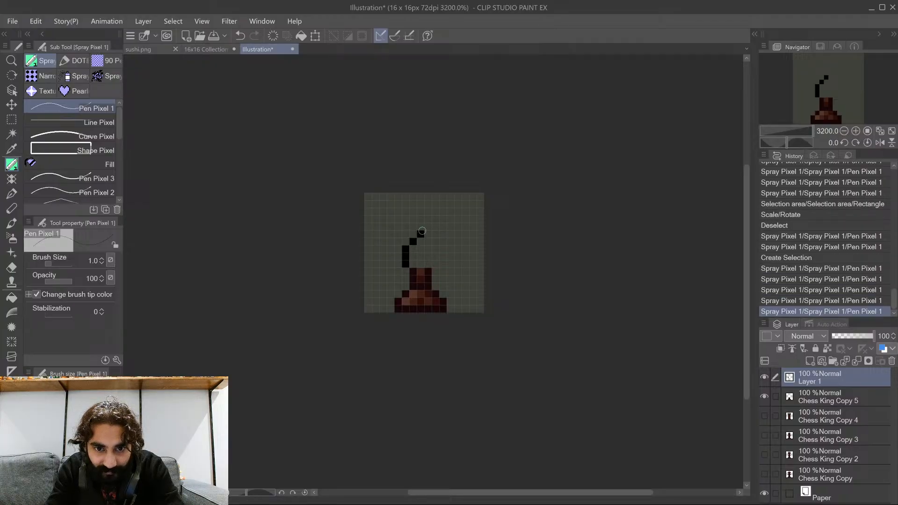
# Paint the knight's black muzzle as a bar five pixels wide, and add the back outline from the stem up to the head
pyautogui.moveTo(421, 228)
pyautogui.mouseDown()
pyautogui.moveTo(404, 211)
pyautogui.moveTo(428, 219)
pyautogui.moveTo(426, 231)
pyautogui.moveTo(404, 213)
pyautogui.moveTo(438, 212)
pyautogui.mouseUp()
pyautogui.hotkey('ctrl', 'z')
pyautogui.hotkey('ctrl', 'z')
pyautogui.click(434, 264)
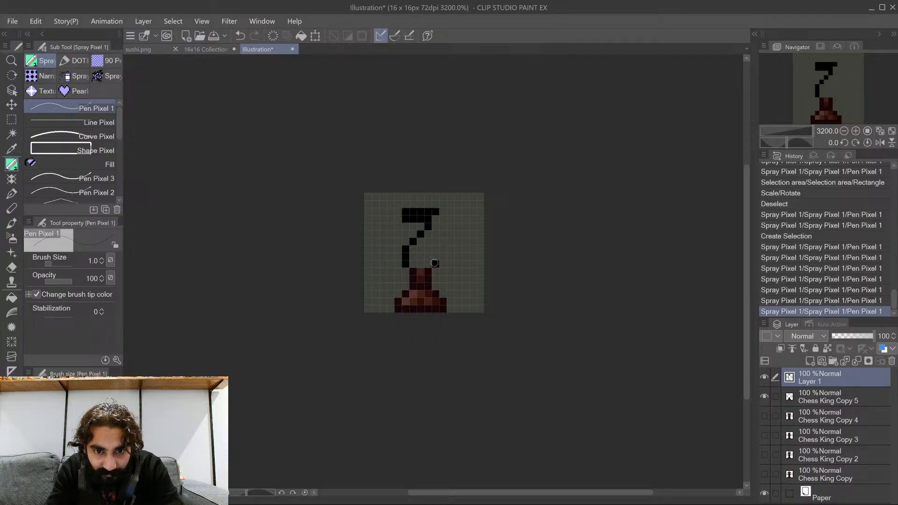
pyautogui.moveTo(435, 256); pyautogui.dragTo(436, 212)
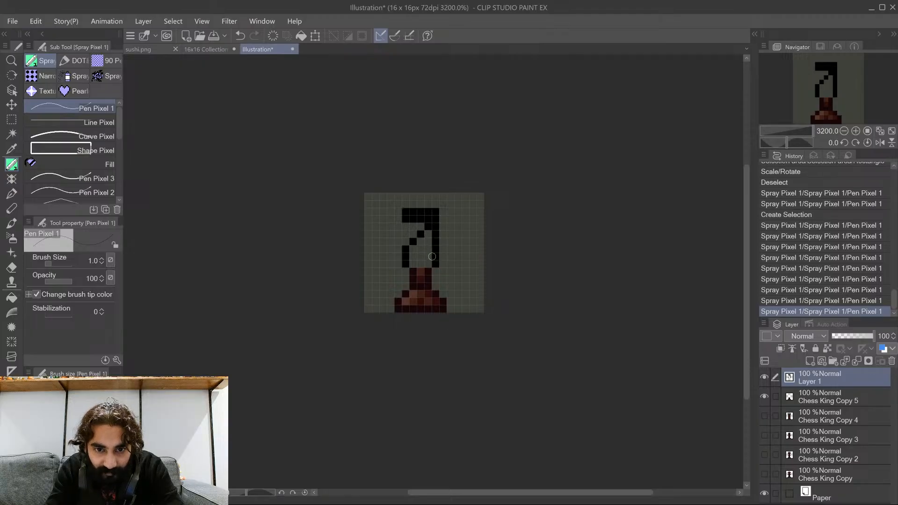
pyautogui.hotkey('ctrl', 'z')
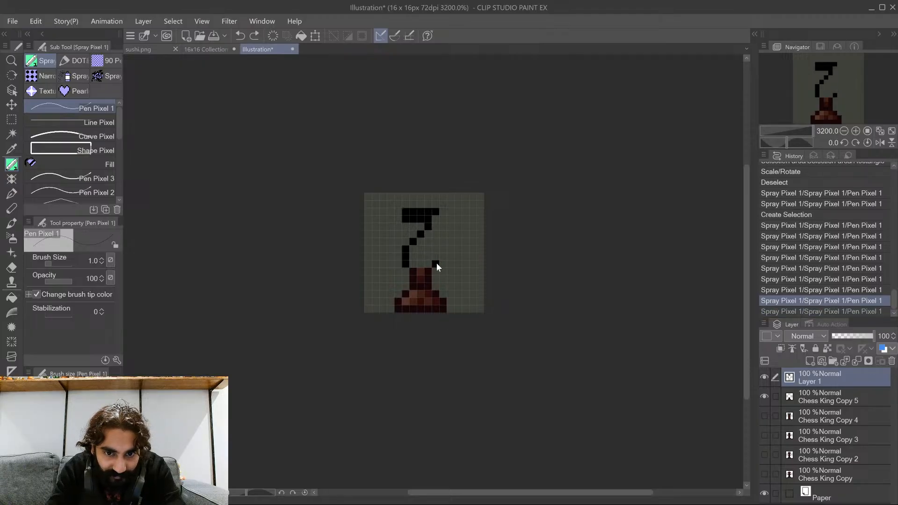
pyautogui.moveTo(436, 265); pyautogui.dragTo(435, 219)
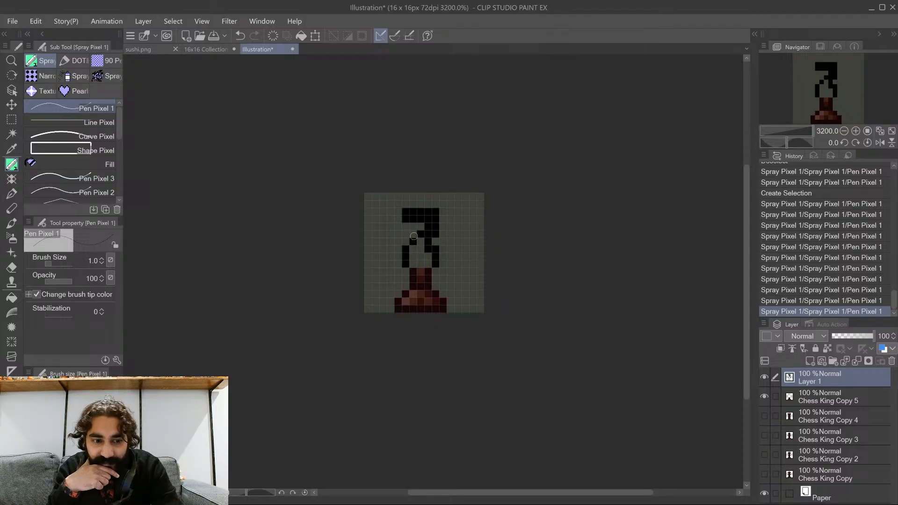
# Add a one-pixel ear, remove the muzzle's lower front pixel, and try widening the back of the knight's head by one pixel
pyautogui.click(427, 204)
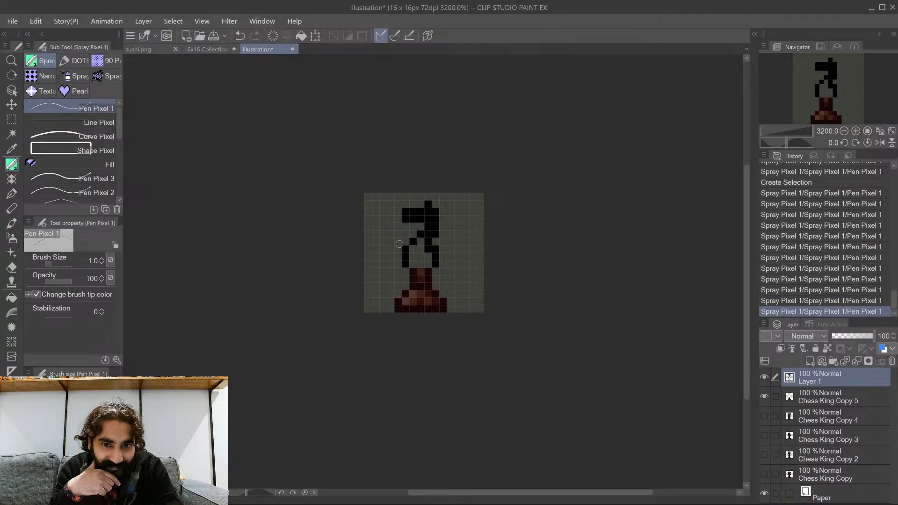
pyautogui.click(405, 219)
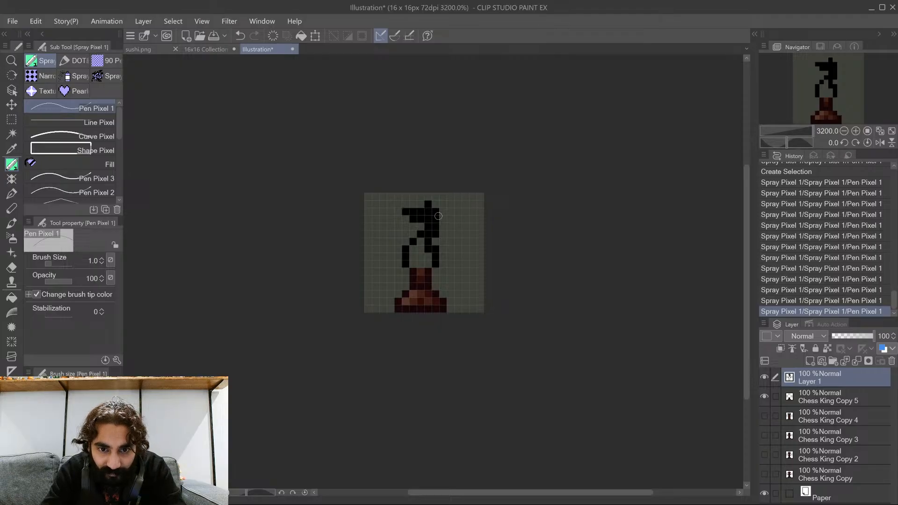
pyautogui.moveTo(443, 219); pyautogui.dragTo(442, 227)
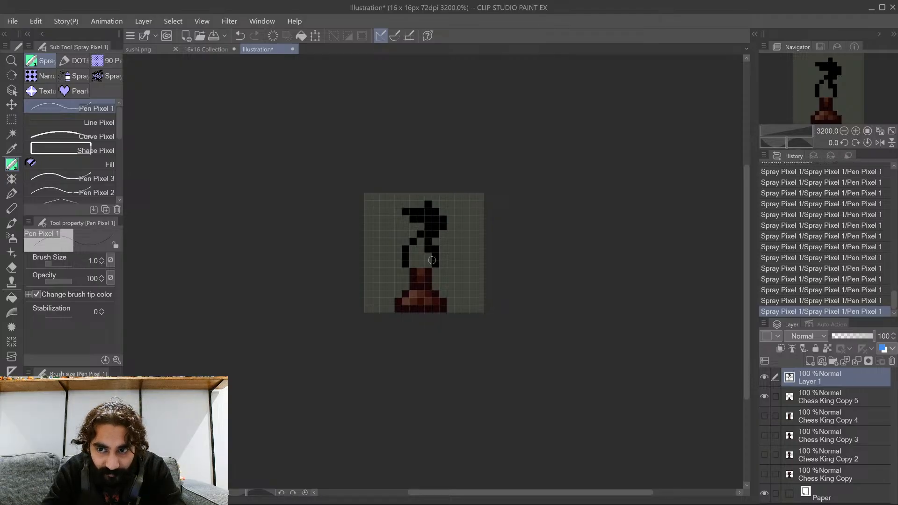
pyautogui.hotkey('ctrl', 'z')
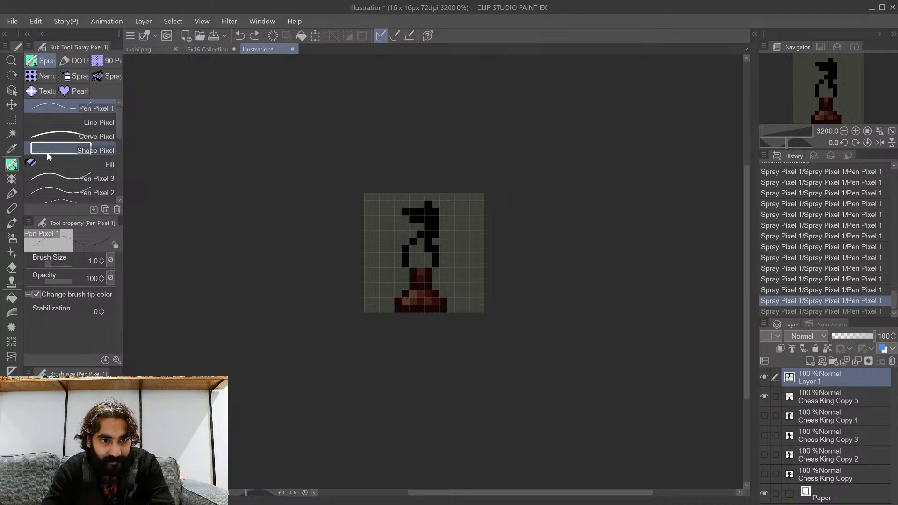
# Fill the knight's black outline with dark brown and paint the inside of its body in a lighter brown
pyautogui.click(63, 164)
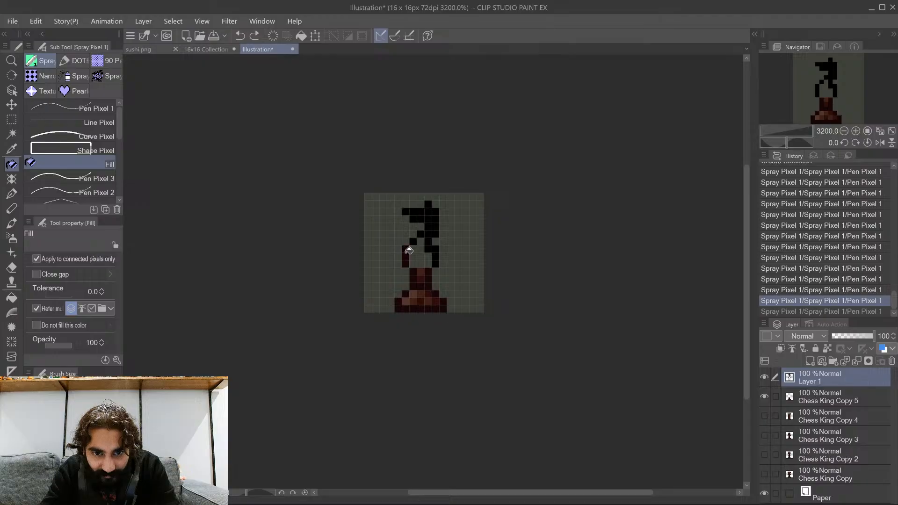
pyautogui.click(429, 226)
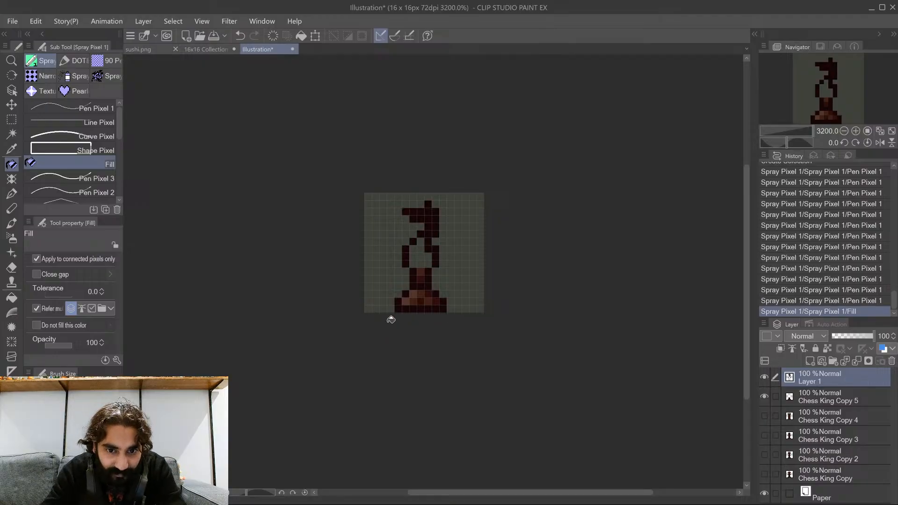
pyautogui.click(94, 108)
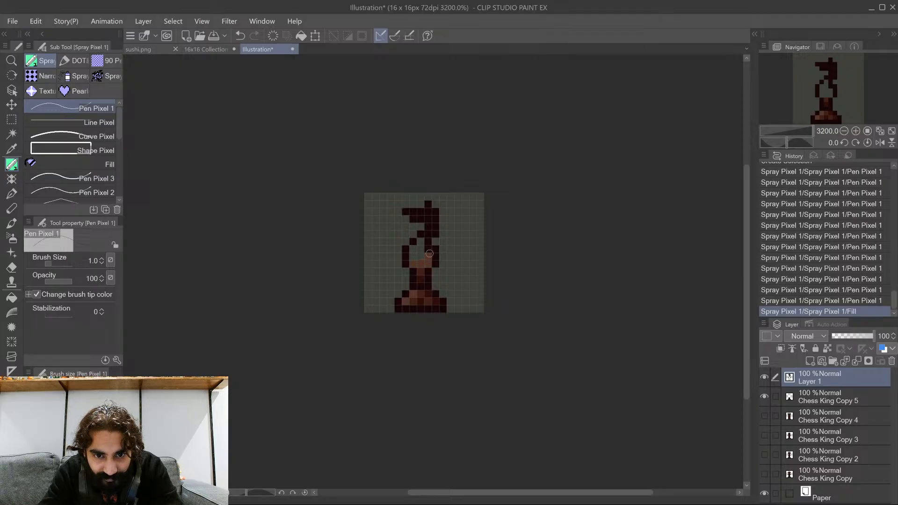
pyautogui.click(418, 247)
pyautogui.click(424, 245)
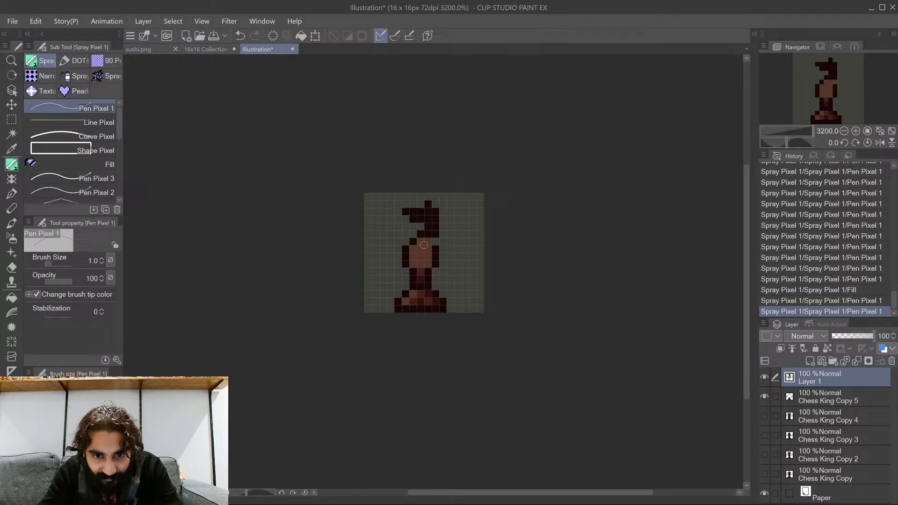
pyautogui.hotkey('ctrl', 'z')
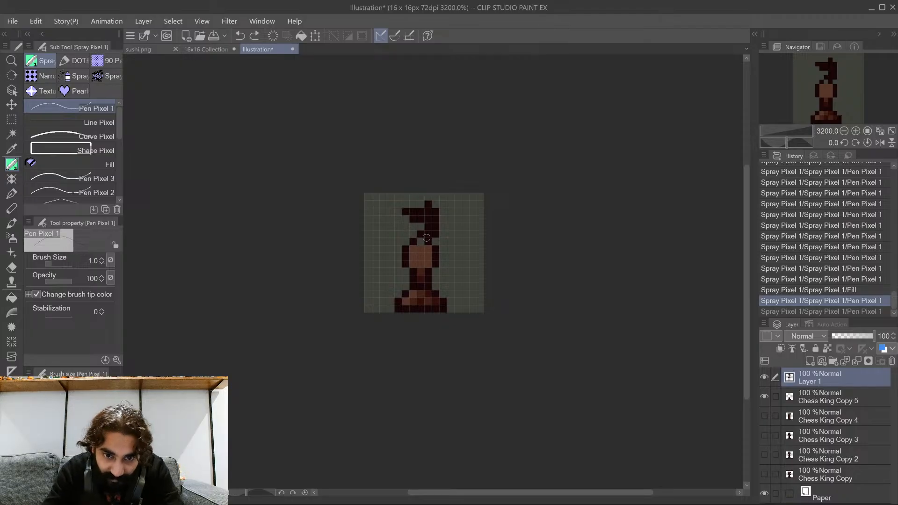
pyautogui.click(421, 240)
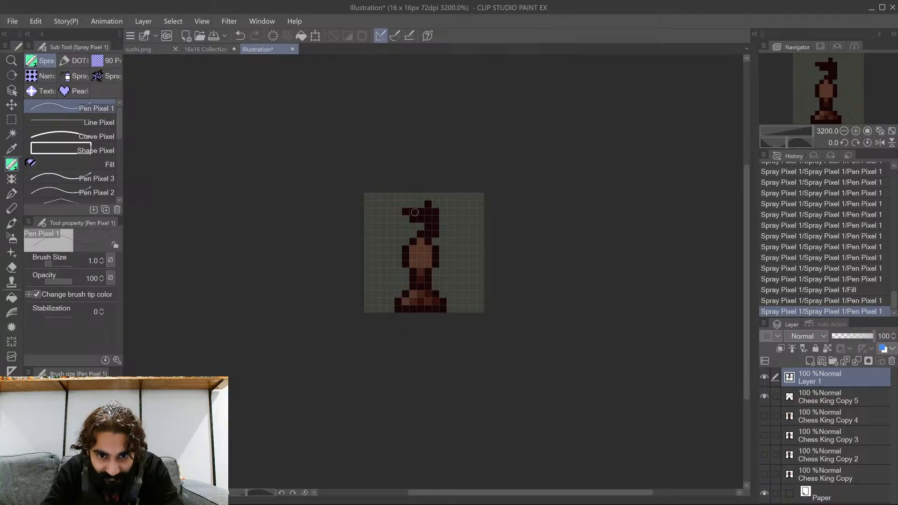
# Paint the lighter brown along the knight's muzzle and down through its neck
pyautogui.moveTo(415, 212); pyautogui.dragTo(430, 212)
pyautogui.click(429, 218)
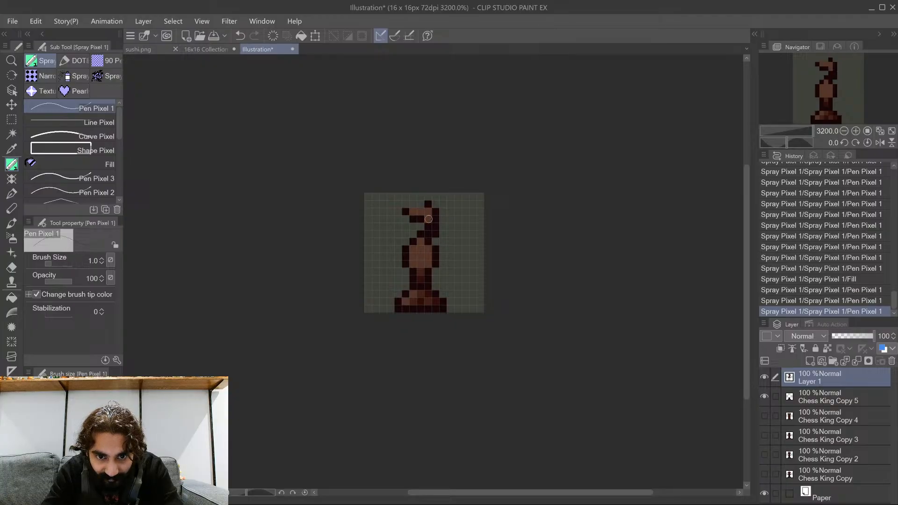
pyautogui.click(428, 227)
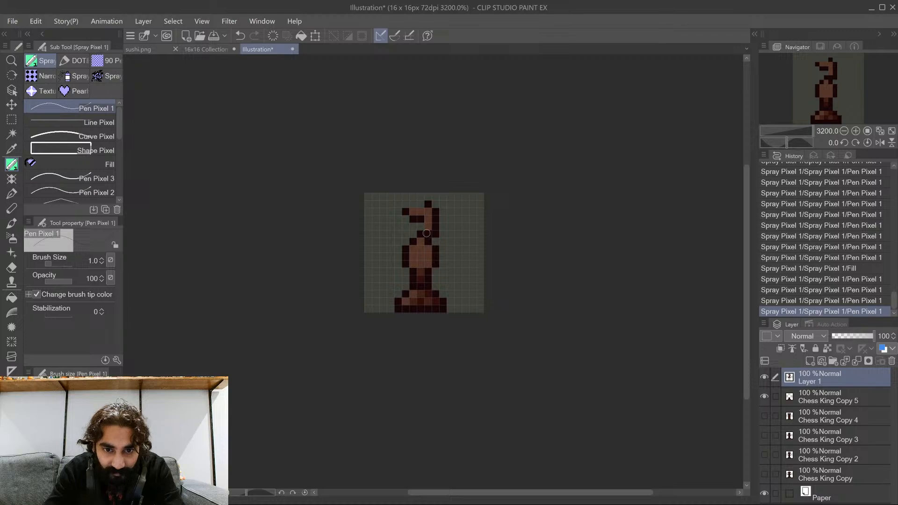
pyautogui.click(418, 252)
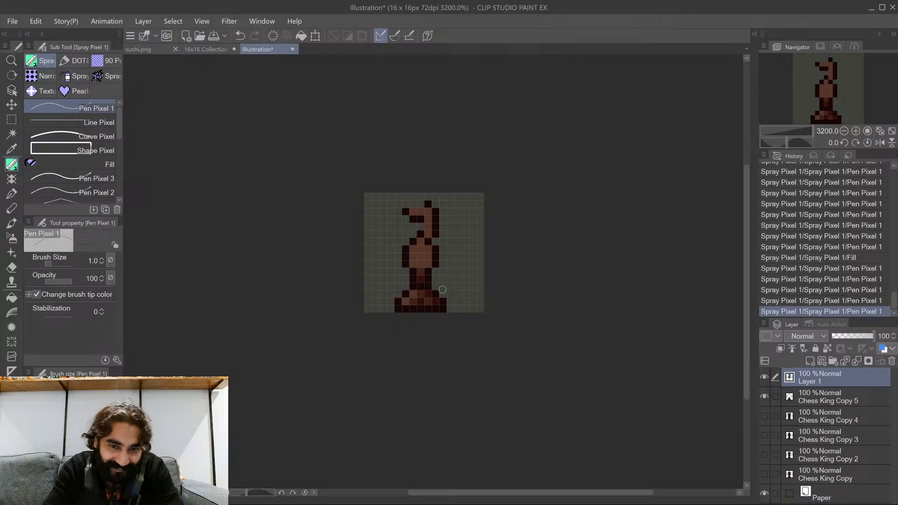
# Undo the whole knight drawing back to the bare base and short stem
pyautogui.hotkey('ctrl', 'z')
pyautogui.hotkey('ctrl', 'z')
pyautogui.hotkey('ctrl', 'z')
pyautogui.hotkey('ctrl', 'z')
pyautogui.hotkey('ctrl', 'z')
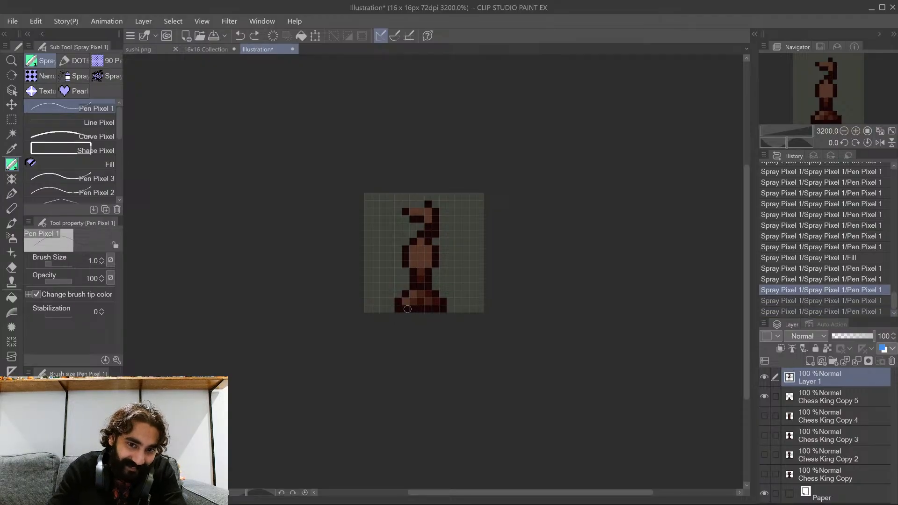
pyautogui.hotkey('ctrl', 'z')
pyautogui.hotkey('ctrl', 'z')
pyautogui.hotkey('ctrl', 'z')
pyautogui.hotkey('ctrl', 'z')
pyautogui.hotkey('ctrl', 'z')
pyautogui.hotkey('ctrl', 'z')
pyautogui.hotkey('ctrl', 'z')
pyautogui.hotkey('ctrl', 'z')
pyautogui.hotkey('ctrl', 'z')
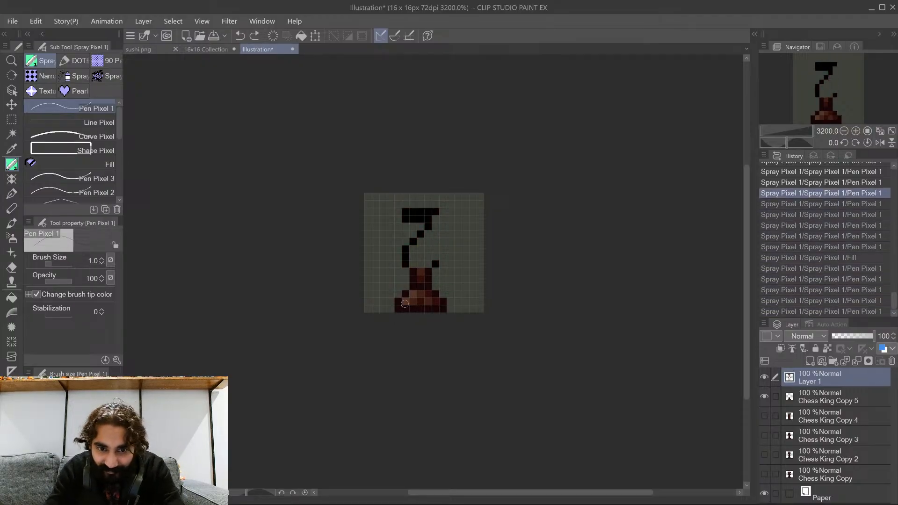
pyautogui.hotkey('ctrl', 'z')
pyautogui.hotkey('ctrl', 'z')
pyautogui.hotkey('ctrl', 'z')
pyautogui.hotkey('ctrl', 'z')
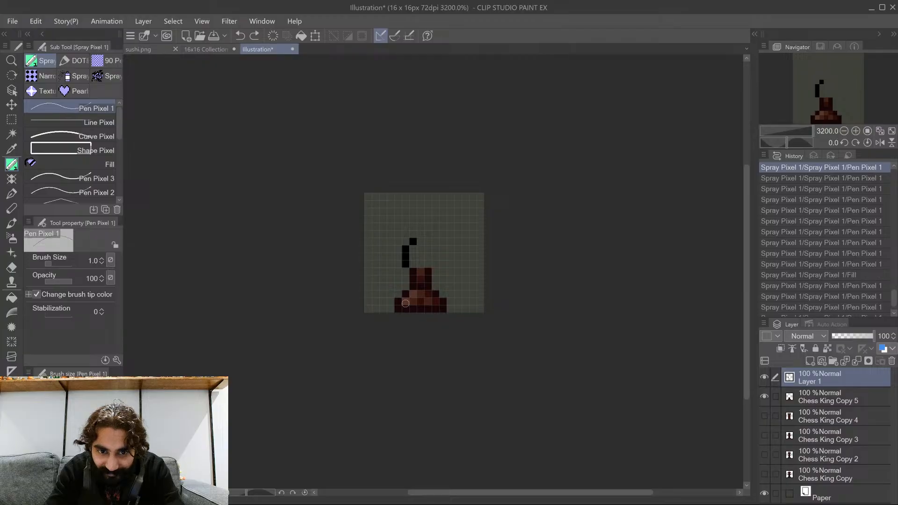
pyautogui.hotkey('ctrl', 'z')
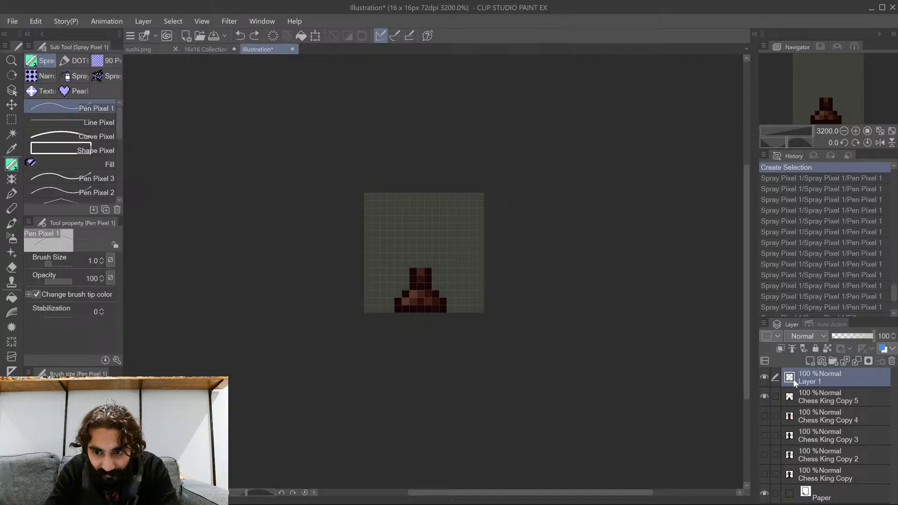
# Erase the remaining two-pixel-high stem above the base on the Chess King Copy 5 layer
pyautogui.click(804, 395)
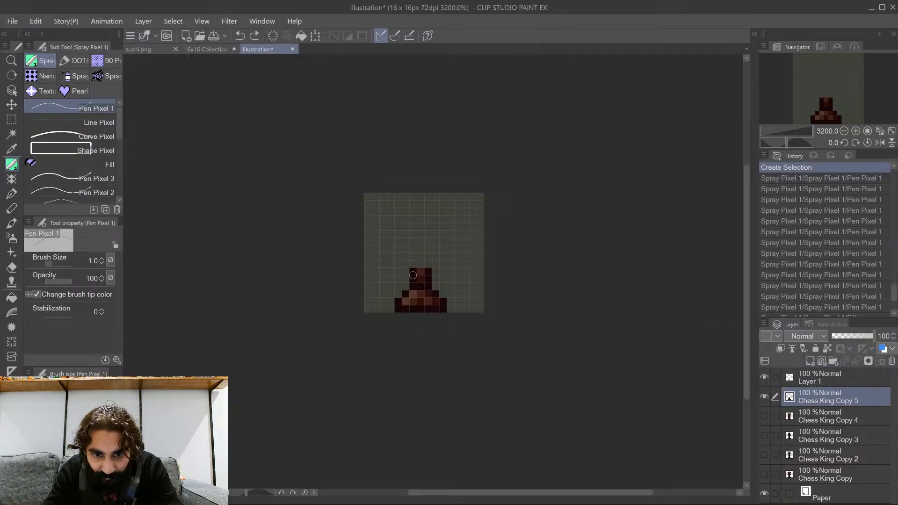
pyautogui.moveTo(413, 276)
pyautogui.mouseDown()
pyautogui.moveTo(428, 279)
pyautogui.moveTo(430, 268)
pyautogui.mouseUp()
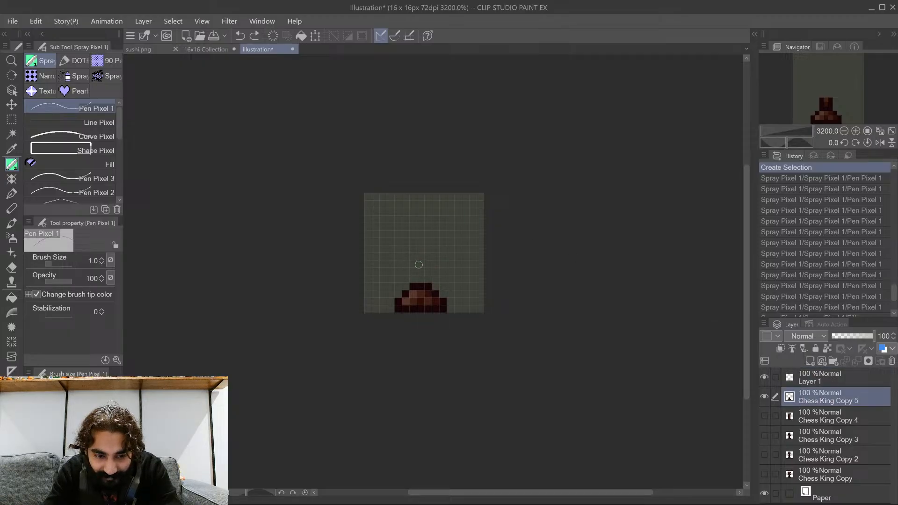
# On Layer 1, draw a black outline of the knight's lower body above the base, narrowing toward the neck
pyautogui.click(818, 383)
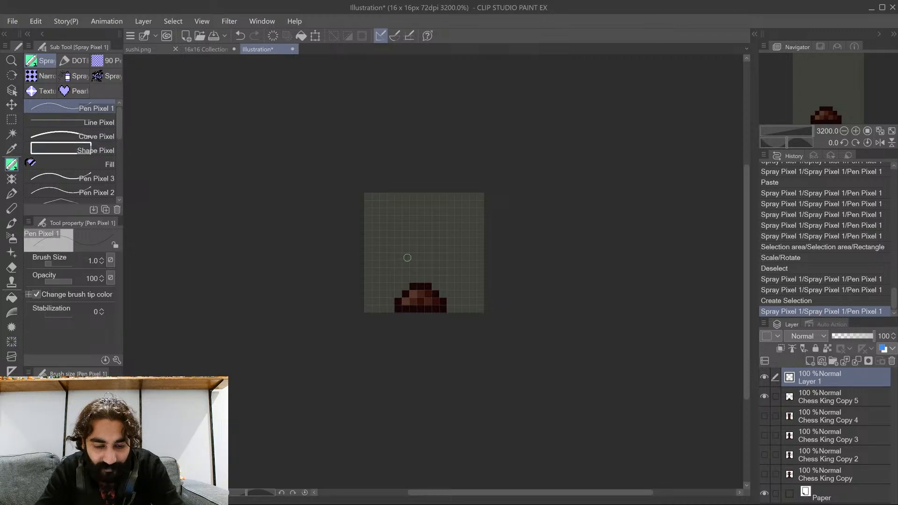
pyautogui.moveTo(403, 279); pyautogui.dragTo(408, 265)
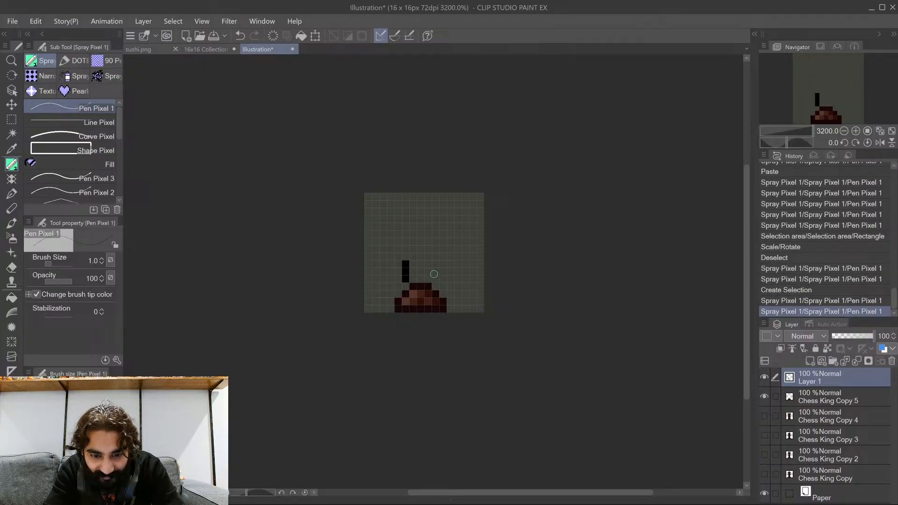
pyautogui.moveTo(434, 275); pyautogui.dragTo(433, 263)
pyautogui.click(428, 254)
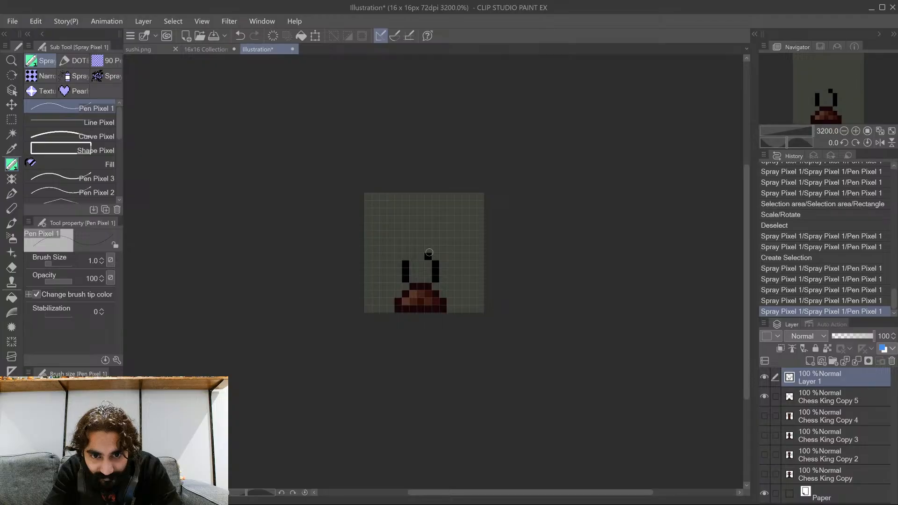
pyautogui.click(429, 249)
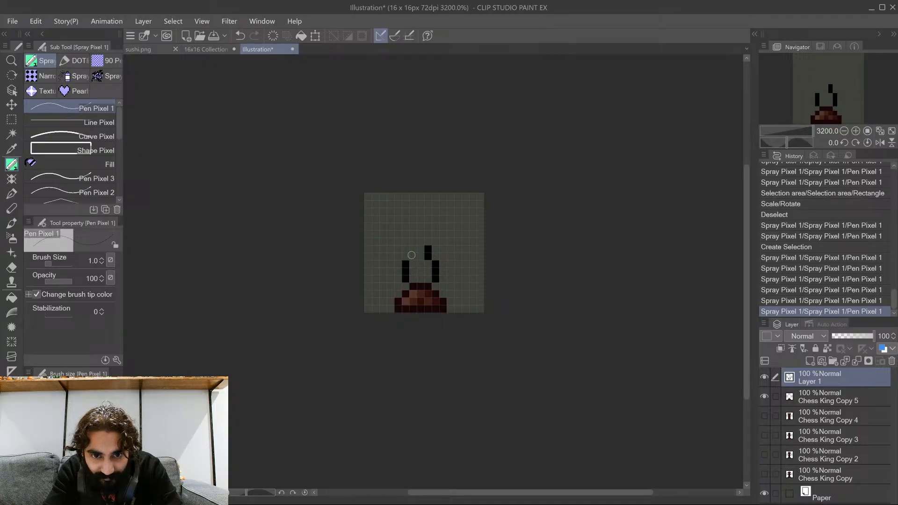
pyautogui.moveTo(411, 255); pyautogui.dragTo(421, 249)
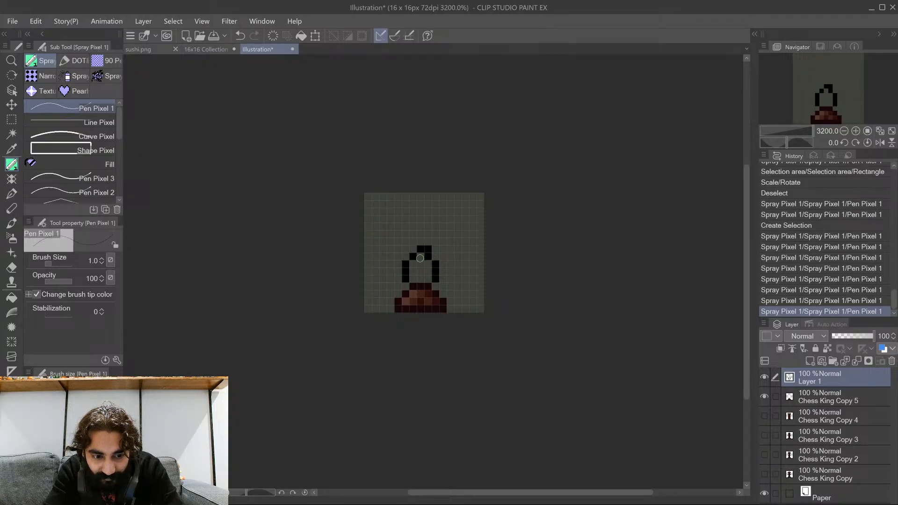
# Draw the knight's muzzle, head, back of the neck and a pointed ear as a solid black silhouette
pyautogui.moveTo(420, 242)
pyautogui.mouseDown()
pyautogui.moveTo(392, 235)
pyautogui.moveTo(388, 219)
pyautogui.moveTo(405, 221)
pyautogui.moveTo(401, 229)
pyautogui.moveTo(429, 220)
pyautogui.mouseUp()
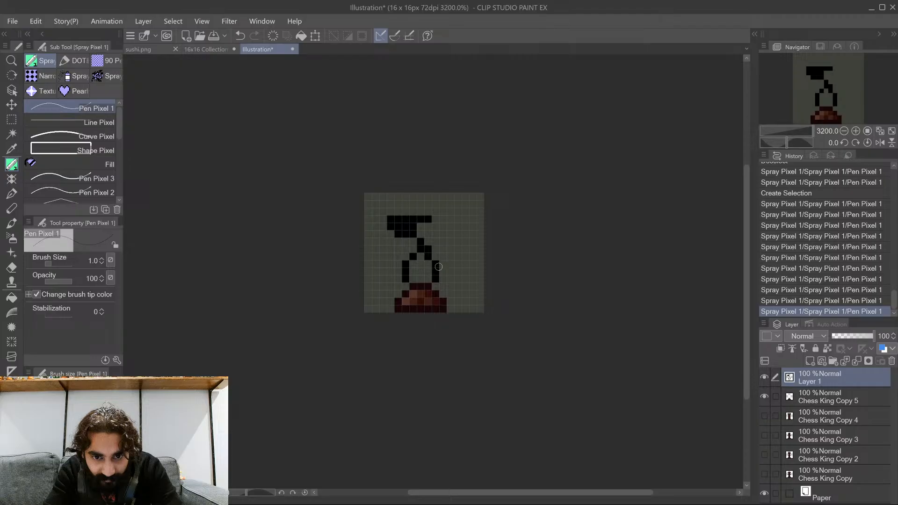
pyautogui.click(442, 249)
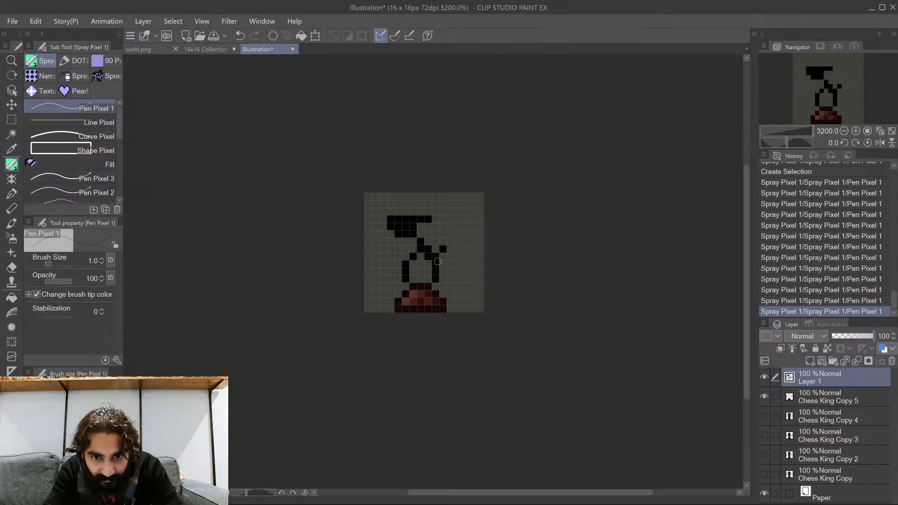
pyautogui.click(441, 256)
pyautogui.moveTo(442, 252)
pyautogui.mouseDown()
pyautogui.moveTo(441, 221)
pyautogui.moveTo(430, 223)
pyautogui.moveTo(436, 248)
pyautogui.moveTo(423, 223)
pyautogui.moveTo(428, 241)
pyautogui.moveTo(434, 229)
pyautogui.mouseUp()
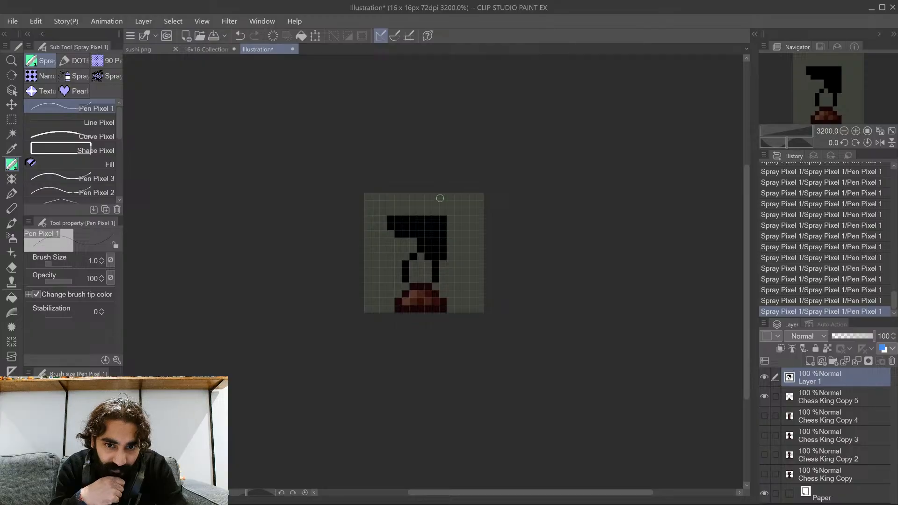
pyautogui.click(433, 211)
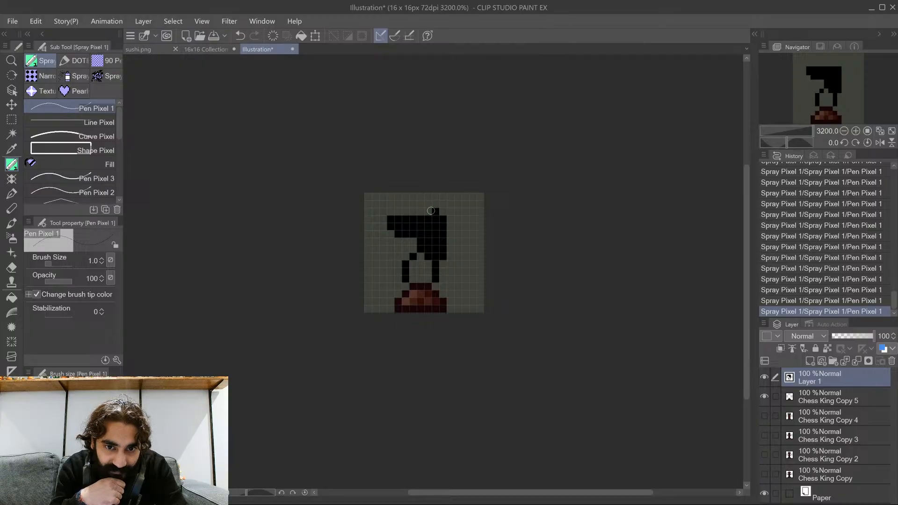
pyautogui.click(436, 203)
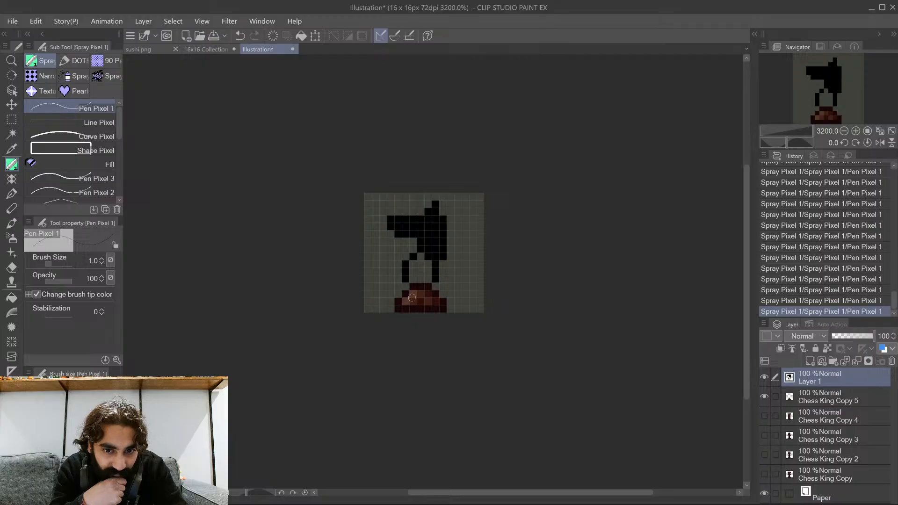
# Fill the knight's lower body with lighter brown and paint the same brown inside its neck, head and muzzle
pyautogui.click(45, 163)
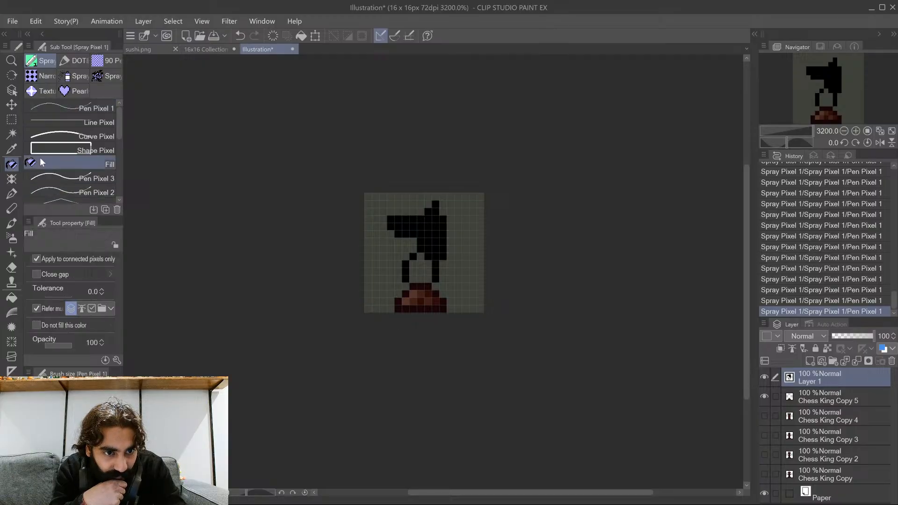
pyautogui.click(421, 265)
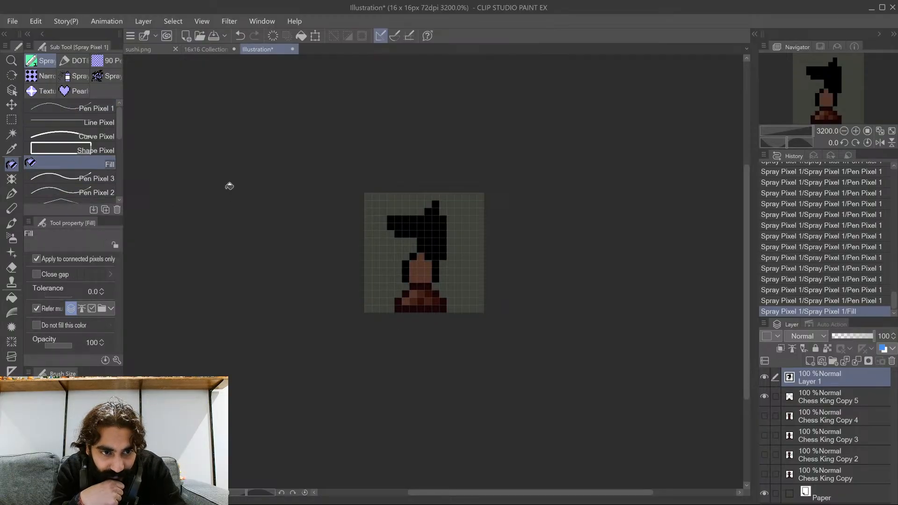
pyautogui.click(62, 108)
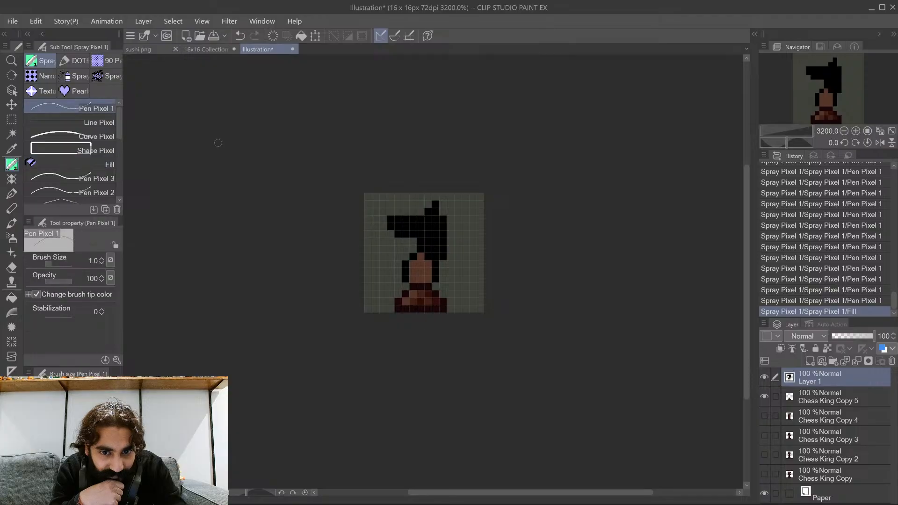
pyautogui.moveTo(434, 258); pyautogui.dragTo(435, 219)
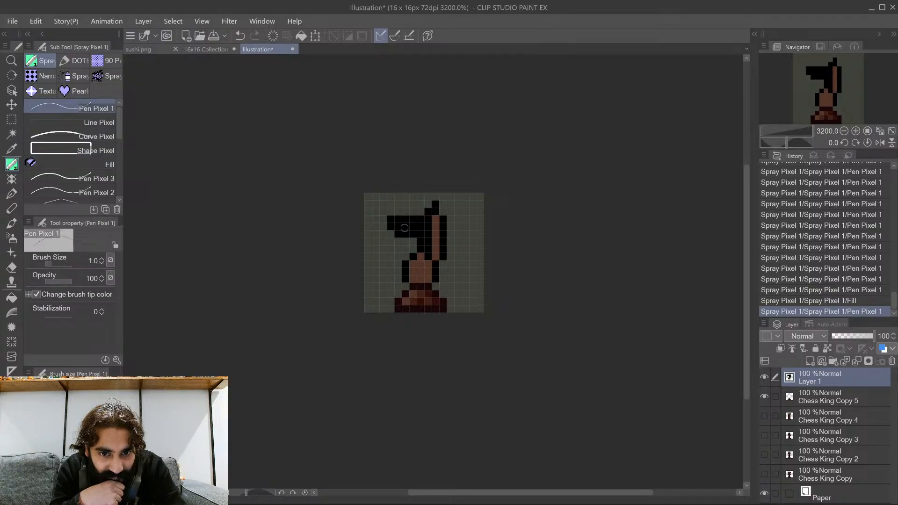
pyautogui.moveTo(396, 226)
pyautogui.mouseDown()
pyautogui.moveTo(430, 226)
pyautogui.moveTo(422, 265)
pyautogui.mouseUp()
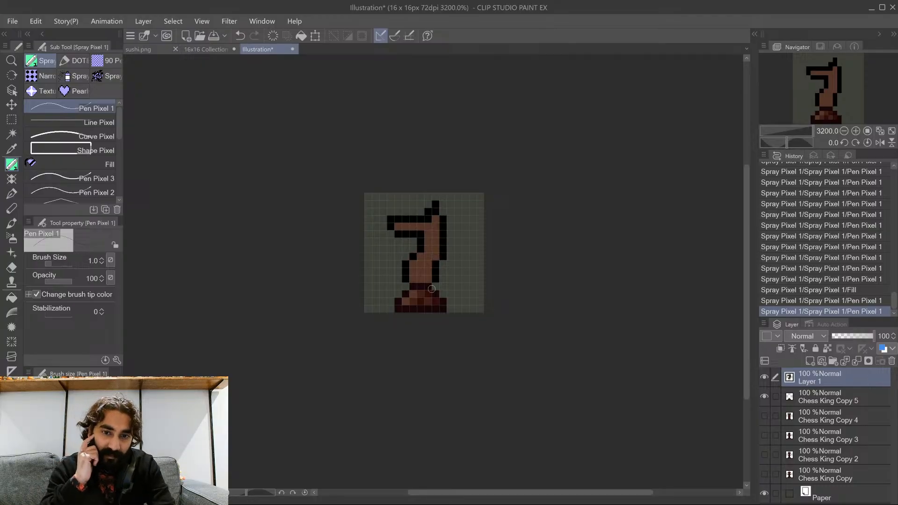
# Shorten the knight's muzzle by two pixels, close its tip in black and remove its lower front corner pixel
pyautogui.click(418, 234)
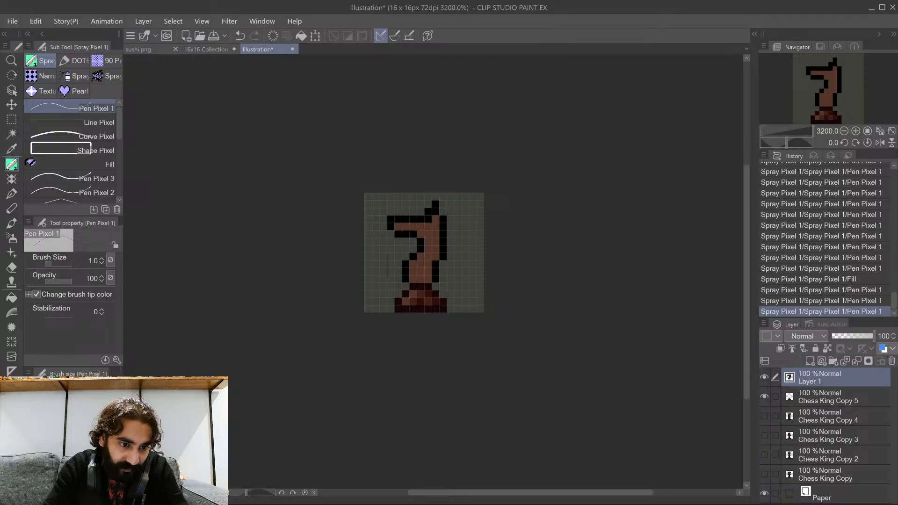
pyautogui.moveTo(387, 228)
pyautogui.mouseDown()
pyautogui.moveTo(398, 234)
pyautogui.moveTo(391, 219)
pyautogui.moveTo(390, 228)
pyautogui.mouseUp()
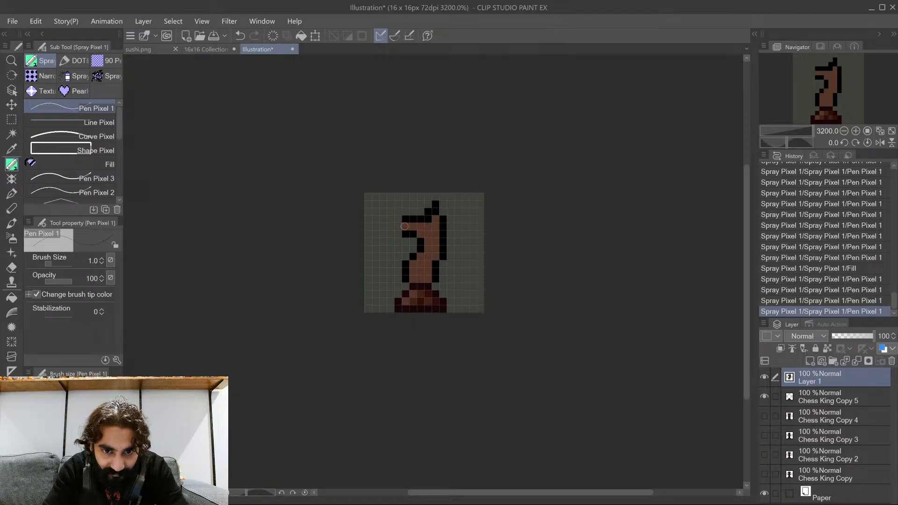
pyautogui.click(403, 226)
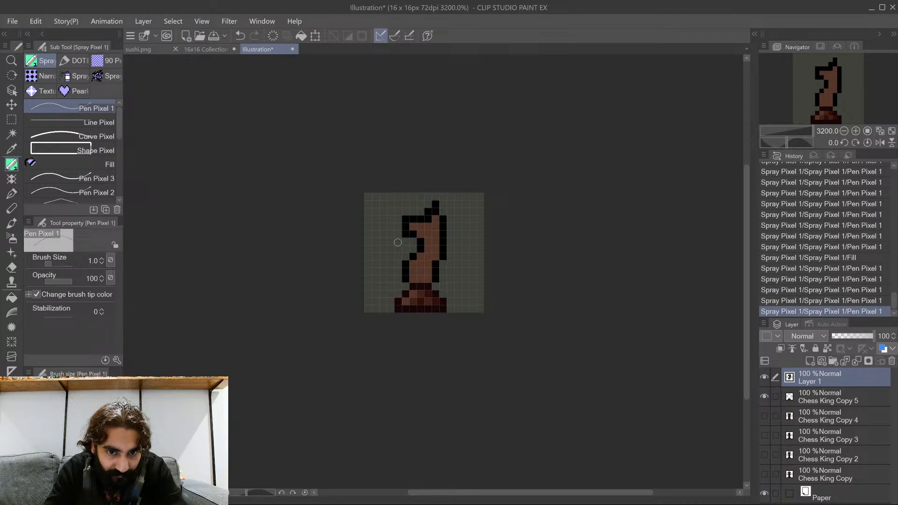
pyautogui.click(404, 234)
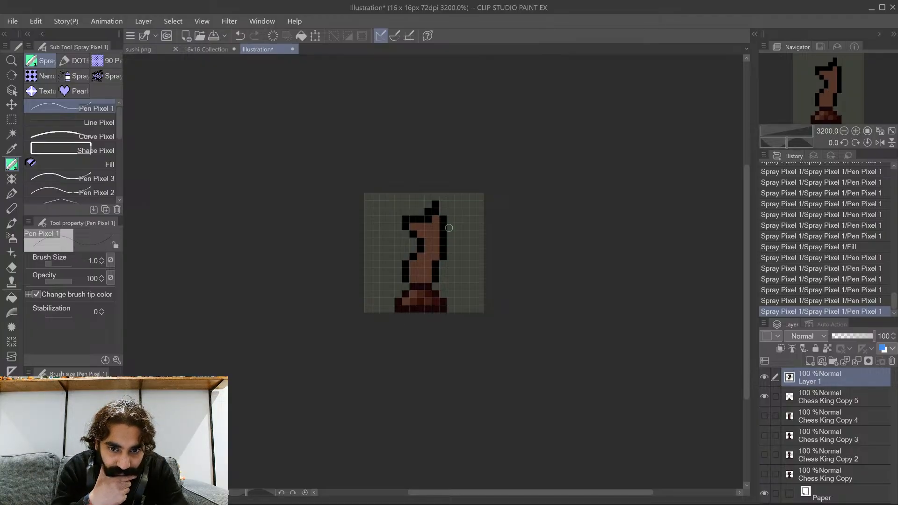
# Widen the back of the knight's neck by one pixel with a black outline and brown inside
pyautogui.moveTo(450, 226); pyautogui.dragTo(451, 249)
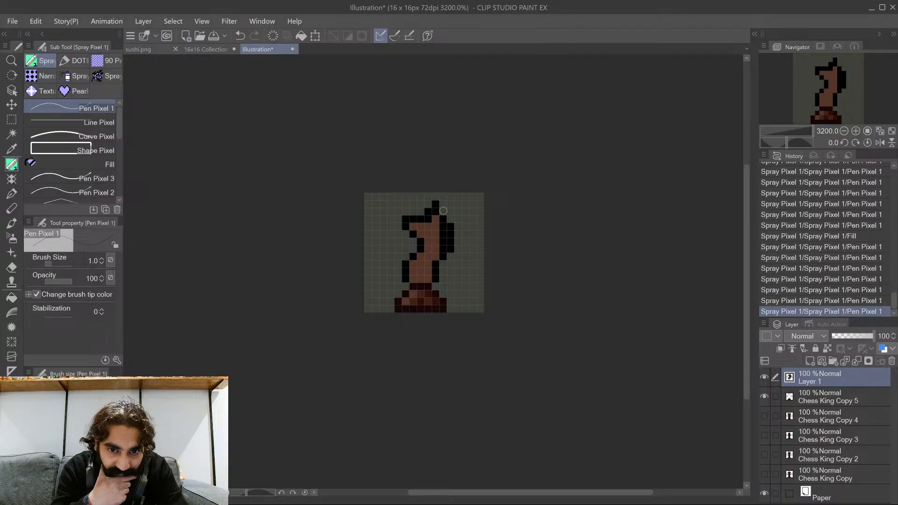
pyautogui.keyDown('alt'); pyautogui.click(434, 243); pyautogui.keyUp('alt')
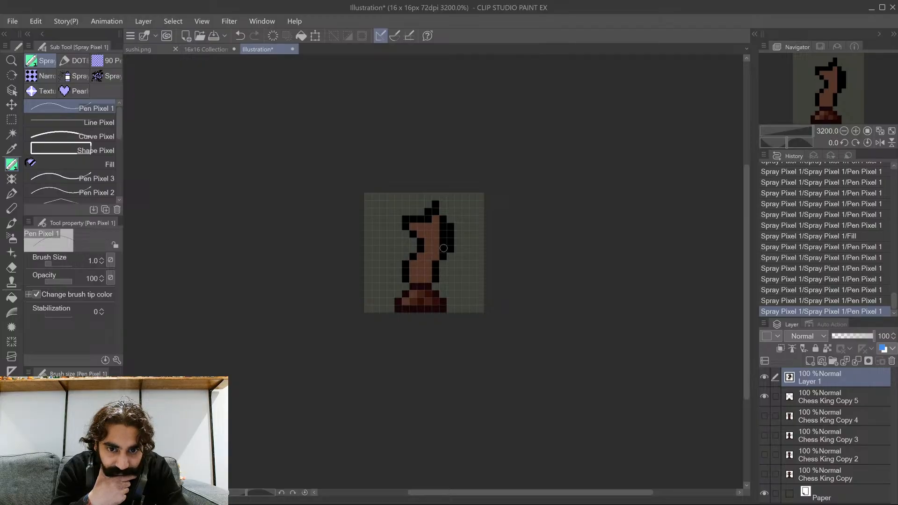
pyautogui.moveTo(443, 228); pyautogui.dragTo(443, 227)
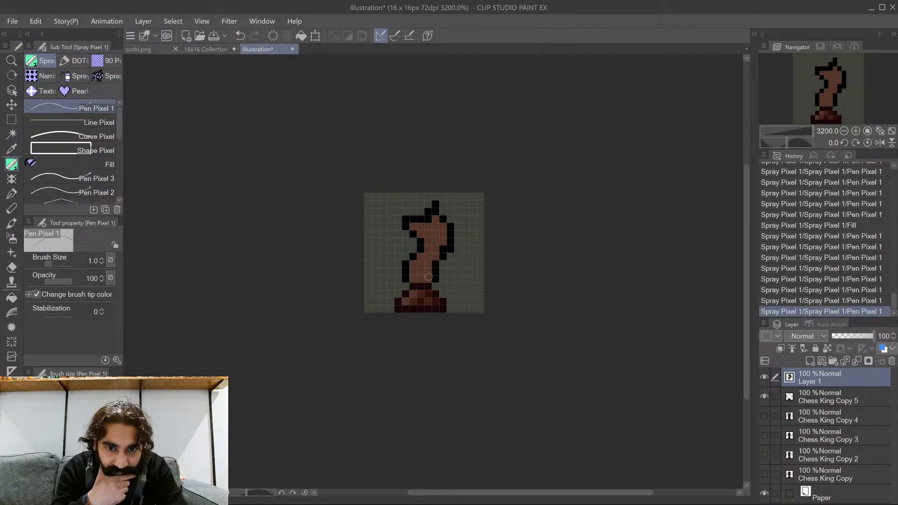
pyautogui.click(442, 249)
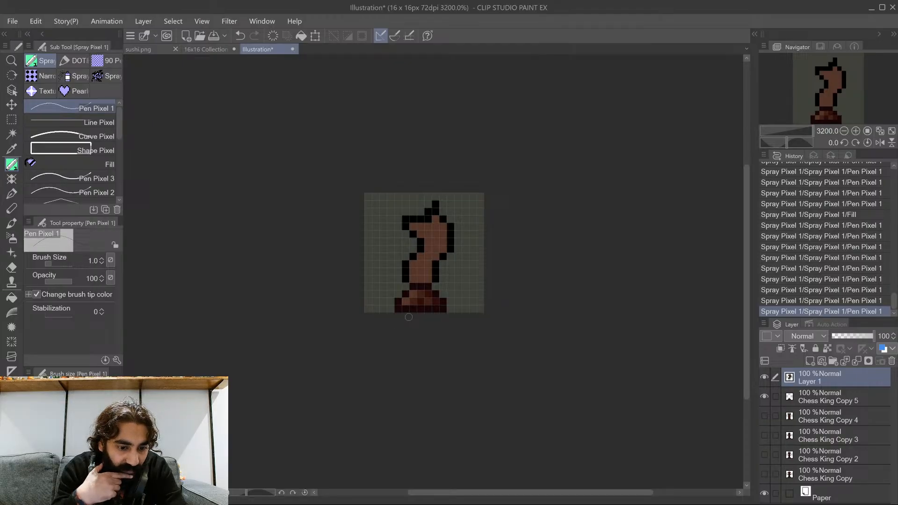
pyautogui.click(451, 212)
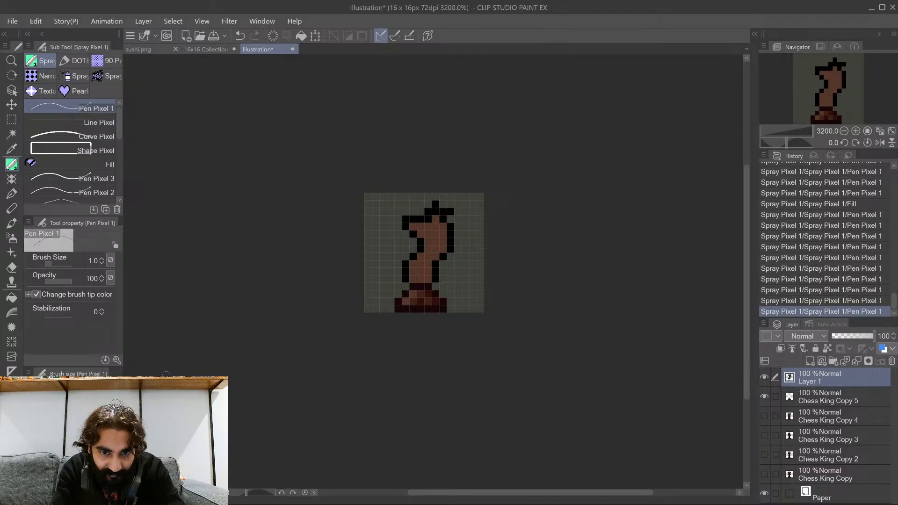
pyautogui.click(435, 210)
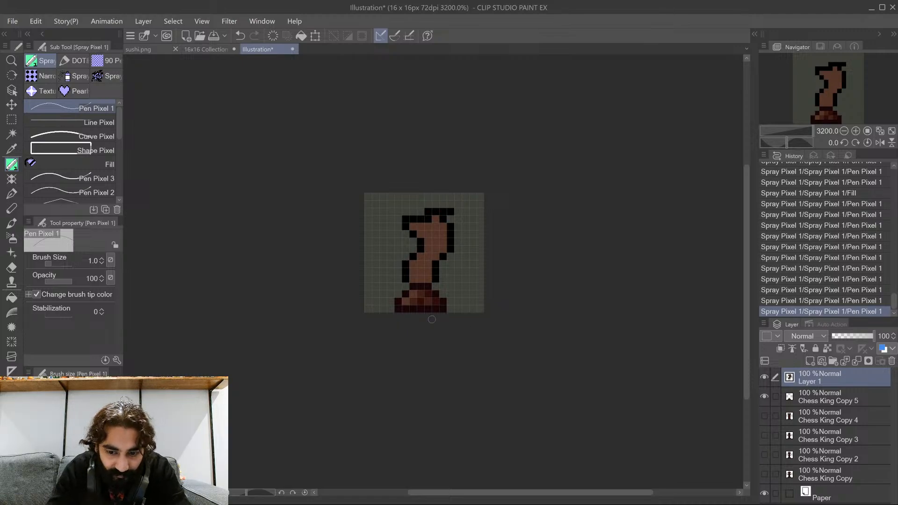
pyautogui.hotkey('ctrl', 'z')
pyautogui.hotkey('ctrl', 'z')
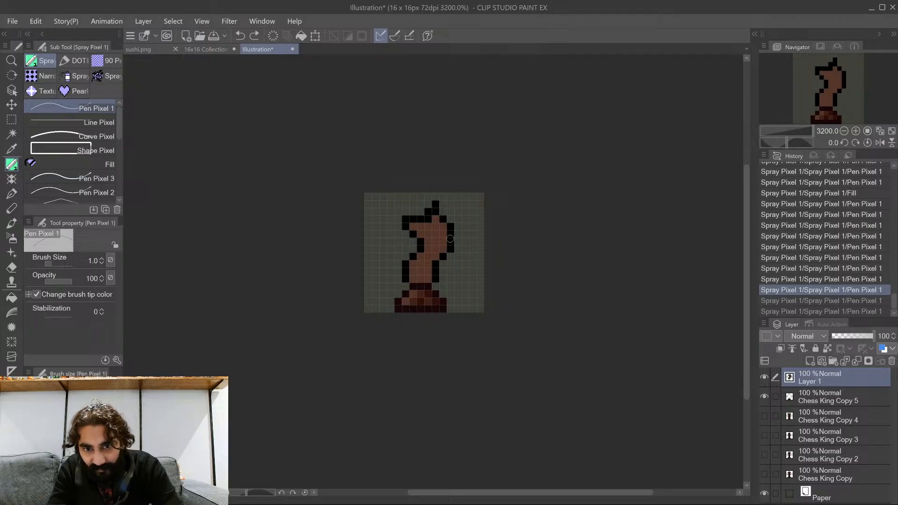
# Reshape the knight's pointed ear into a flat black ear two pixels wide and one pixel high
pyautogui.click(439, 212)
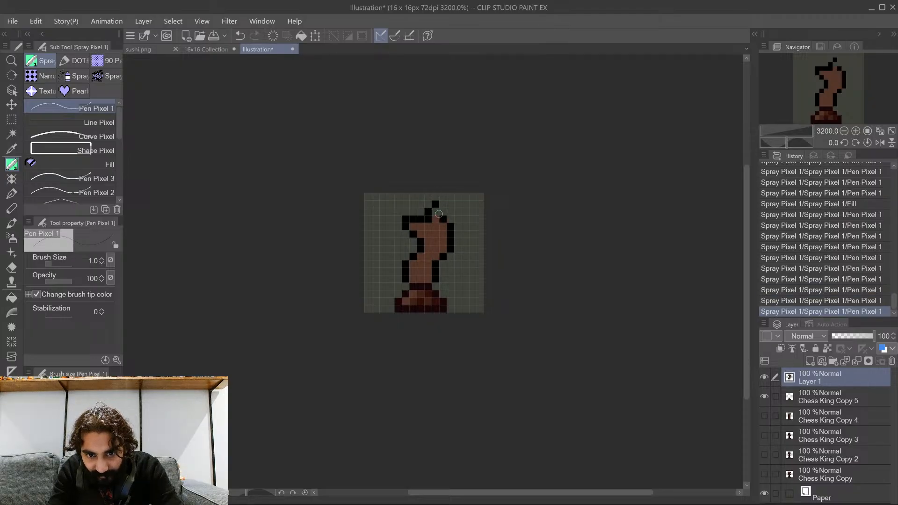
pyautogui.click(440, 213)
pyautogui.click(441, 214)
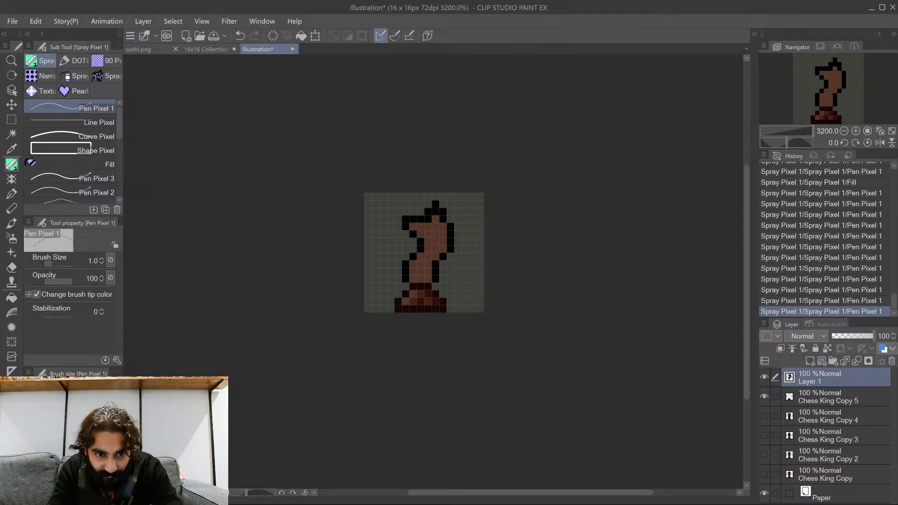
pyautogui.click(435, 205)
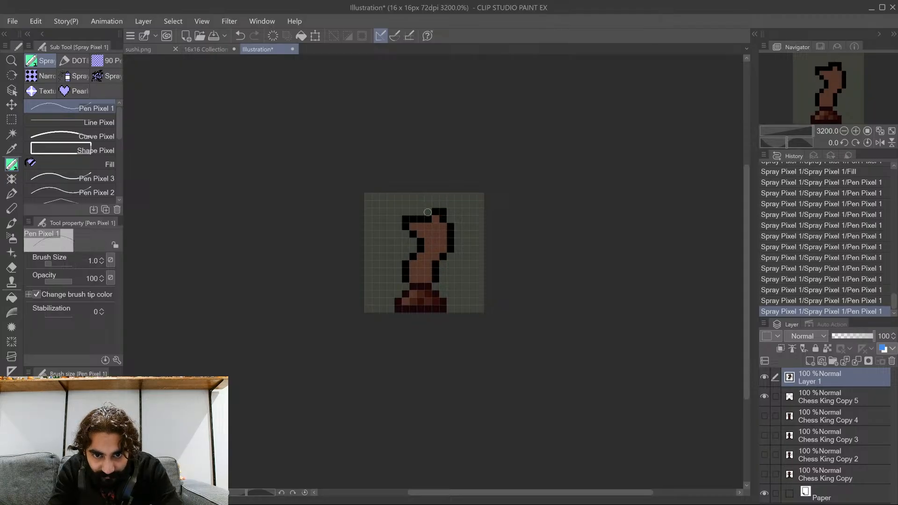
pyautogui.click(428, 212)
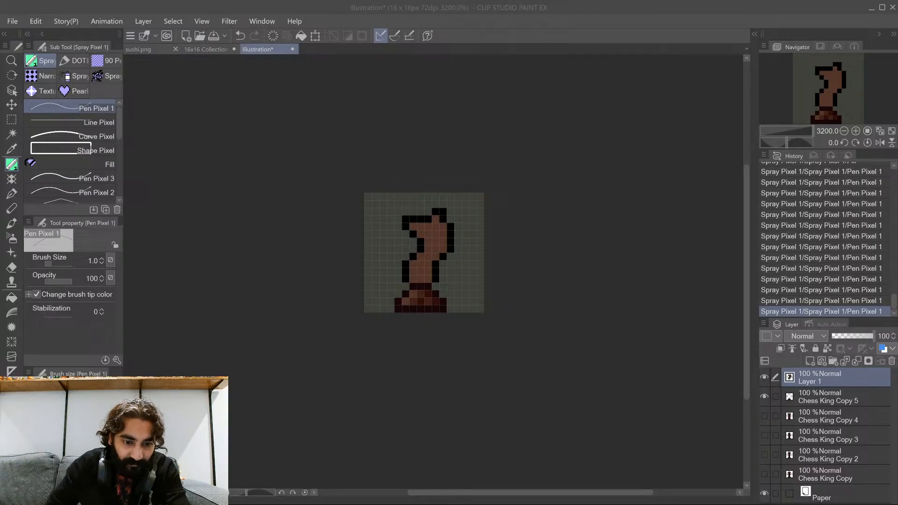
# Add a black eye pixel under the knight's brow and a black pixel at the upper back of its neck
pyautogui.click(422, 226)
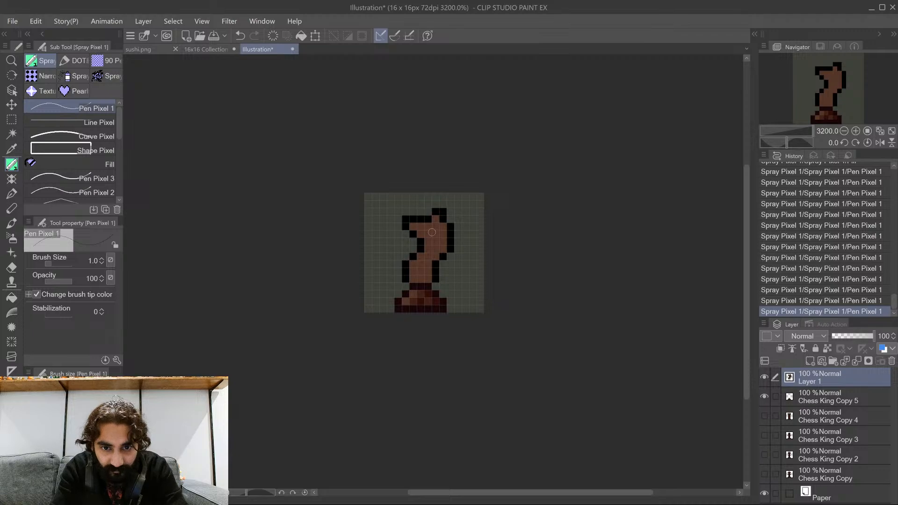
pyautogui.click(428, 227)
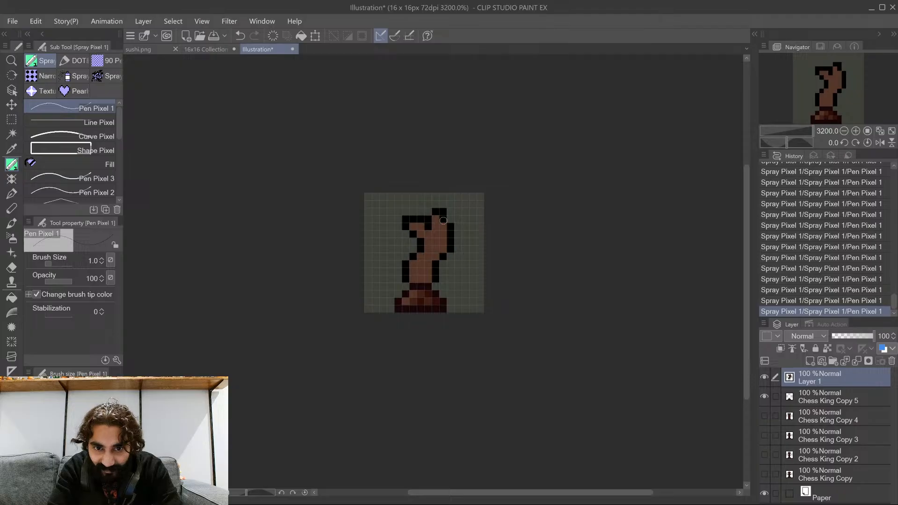
pyautogui.click(444, 227)
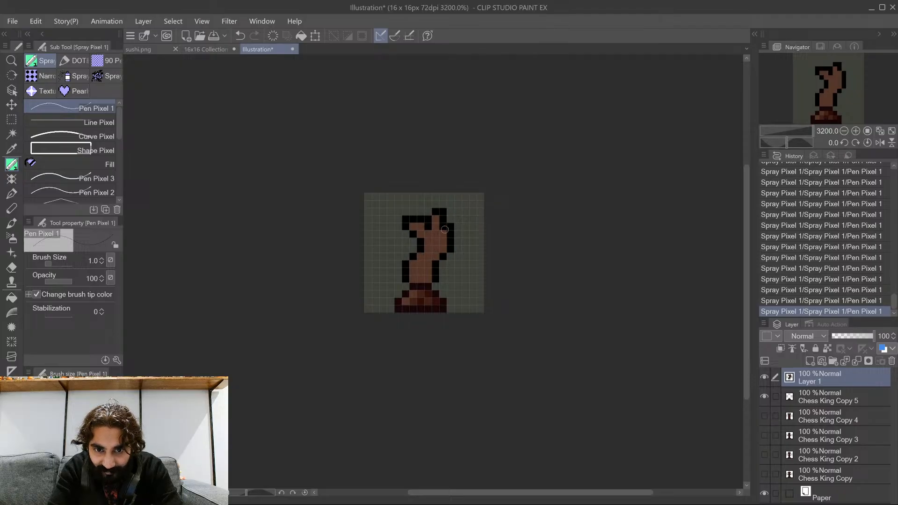
# Extend the knight's black ear backward, then erase the whole ear including its rear pixel
pyautogui.click(454, 220)
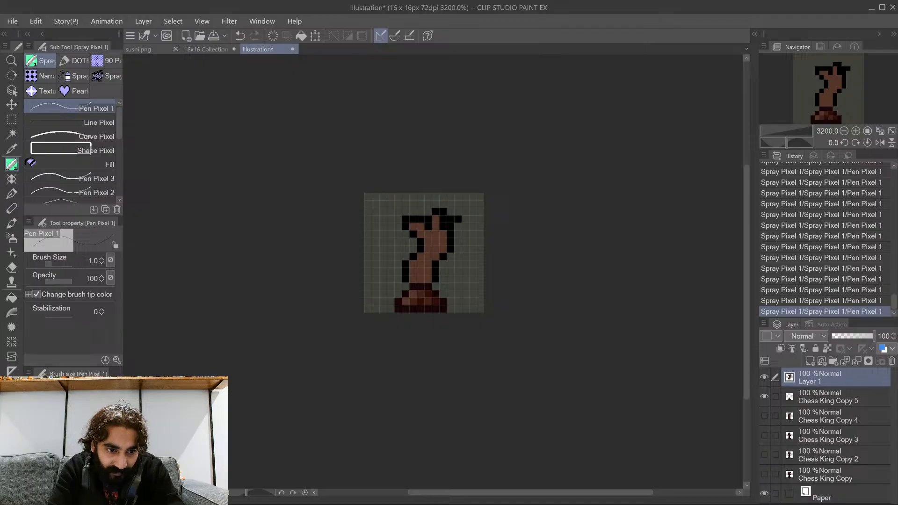
pyautogui.moveTo(436, 211); pyautogui.dragTo(441, 218)
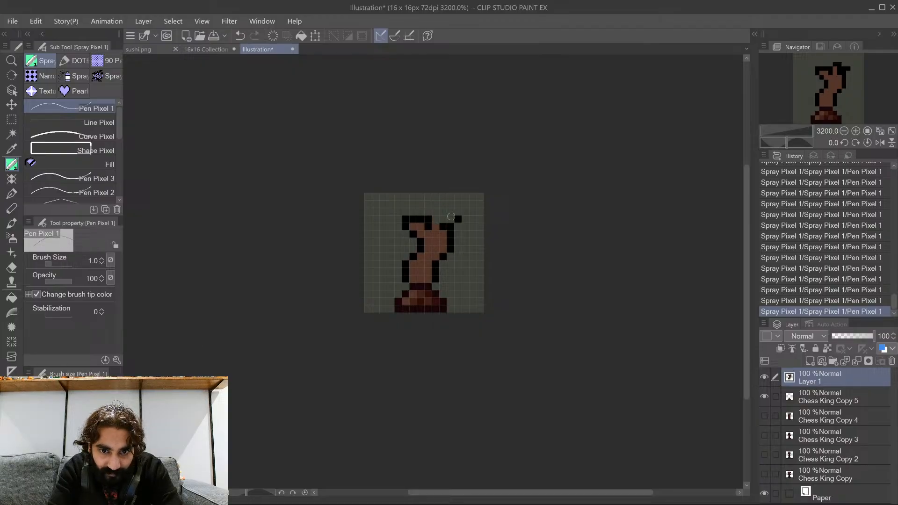
pyautogui.click(458, 219)
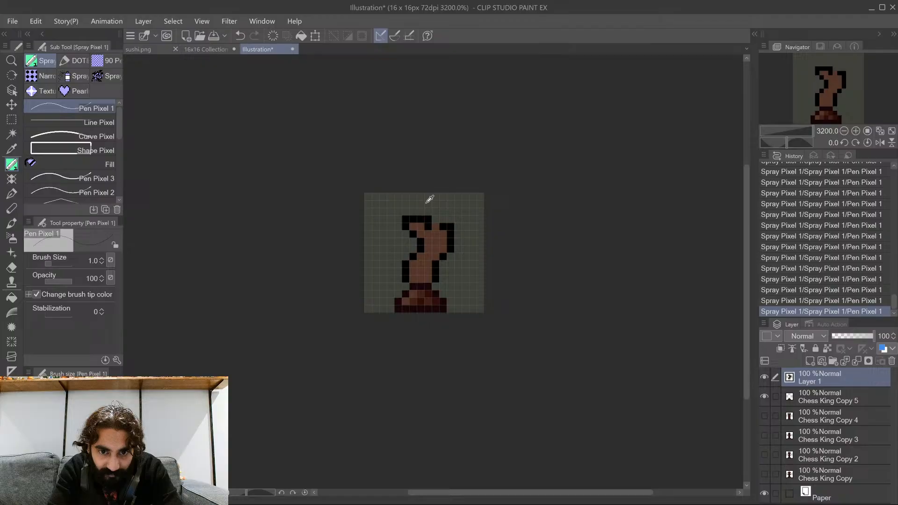
# Try a wide, flat black ear outline above the knight's head, closing its back edge and filling the inside with black pixels
pyautogui.moveTo(427, 212); pyautogui.dragTo(445, 214)
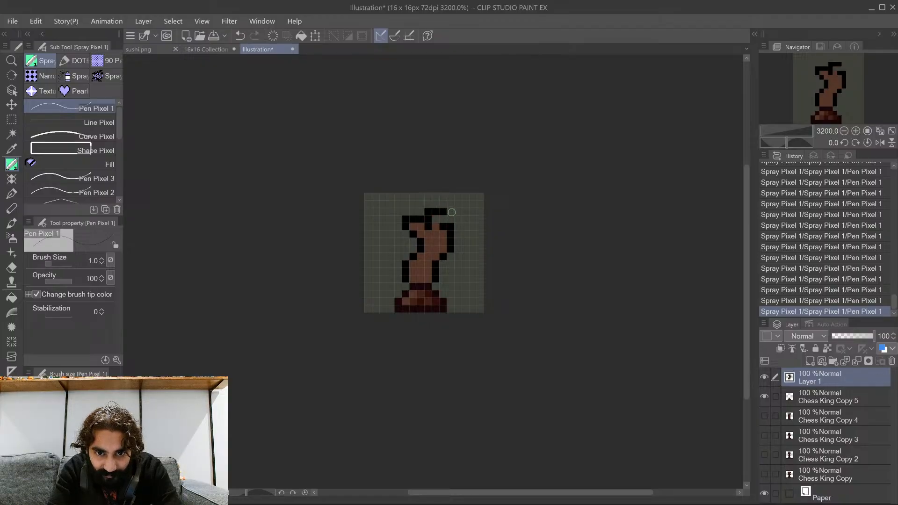
pyautogui.click(451, 213)
pyautogui.click(457, 212)
pyautogui.click(450, 221)
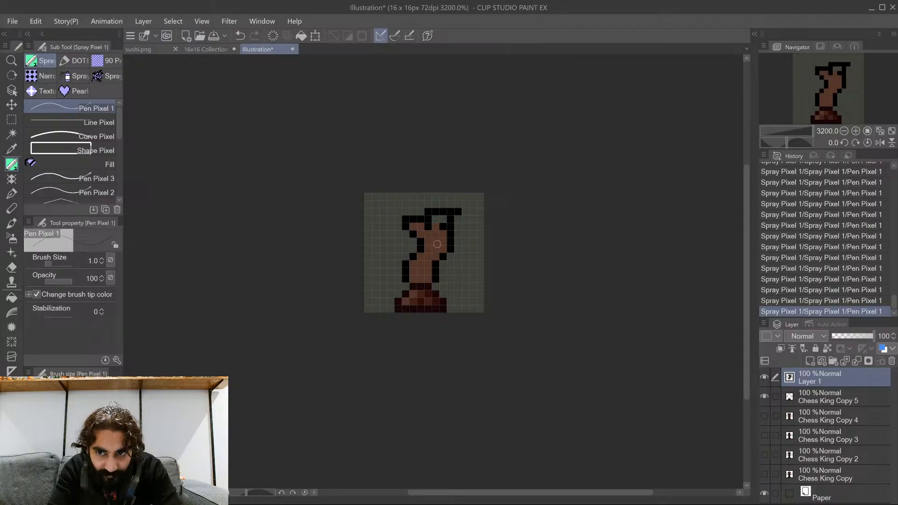
pyautogui.hotkey('ctrl', 'z')
pyautogui.hotkey('ctrl', 'z')
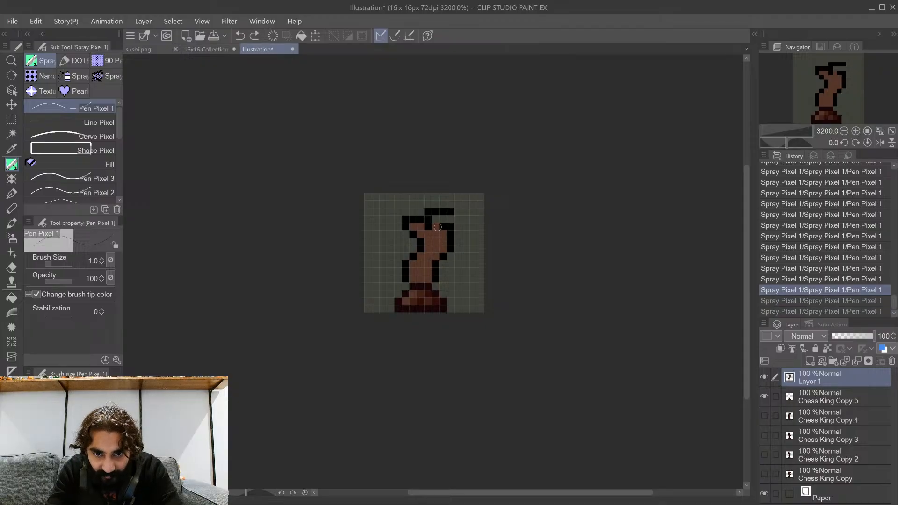
pyautogui.click(443, 219)
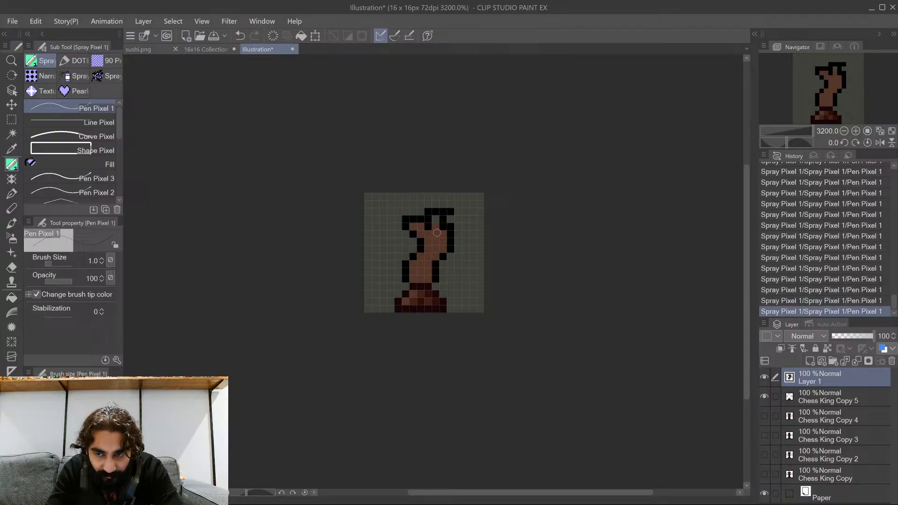
pyautogui.hotkey('ctrl', 'z')
pyautogui.click(444, 224)
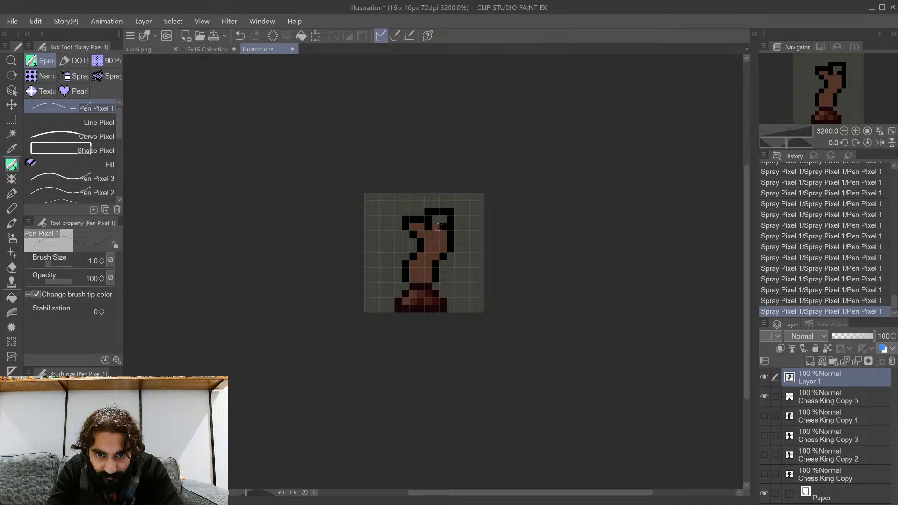
pyautogui.click(442, 219)
pyautogui.click(446, 219)
pyautogui.click(435, 219)
# Undo the wide ear attempt and step through the history to the knight's head without an ear
pyautogui.hotkey('ctrl', 'z')
pyautogui.hotkey('ctrl', 'z')
pyautogui.hotkey('ctrl', 'z')
pyautogui.hotkey('ctrl', 'z')
pyautogui.hotkey('ctrl', 'z')
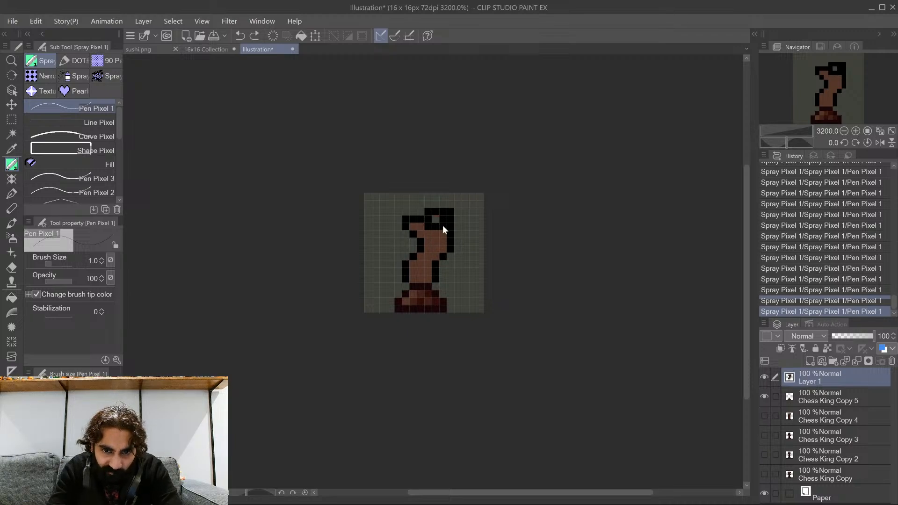
pyautogui.hotkey('ctrl', 'z')
pyautogui.hotkey('ctrl', 'z')
pyautogui.hotkey('ctrl', 'z')
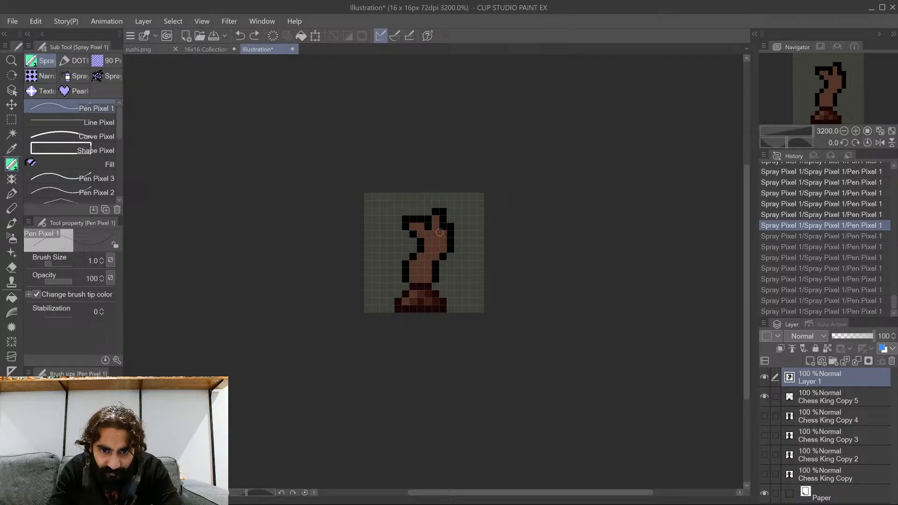
pyautogui.hotkey('ctrl', 'y')
pyautogui.hotkey('ctrl', 'y')
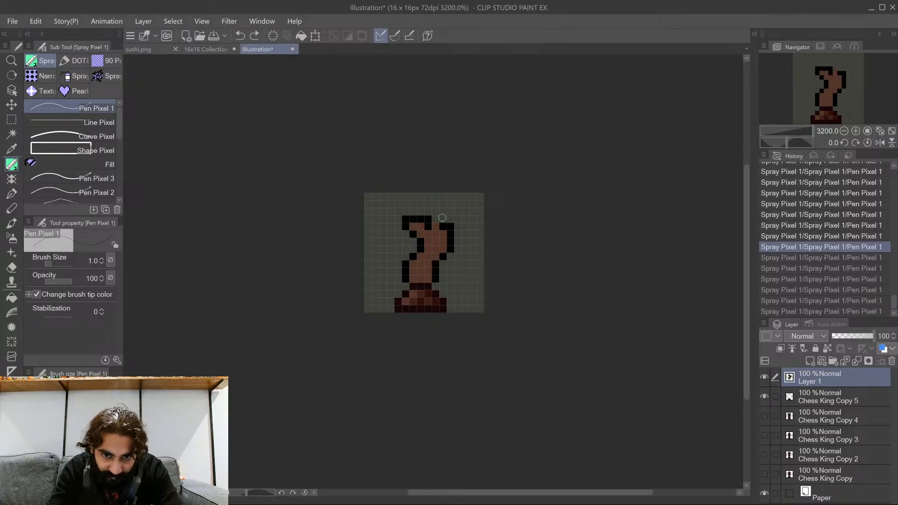
pyautogui.hotkey('ctrl', 'y')
pyautogui.hotkey('ctrl', 'y')
pyautogui.hotkey('ctrl', 'y')
pyautogui.hotkey('ctrl', 'y')
pyautogui.hotkey('ctrl', 'y')
pyautogui.hotkey('ctrl', 'y')
# Draw a taller stepped black ear with a one-pixel tip on the knight and paint its inside brown
pyautogui.click(436, 211)
pyautogui.click(442, 211)
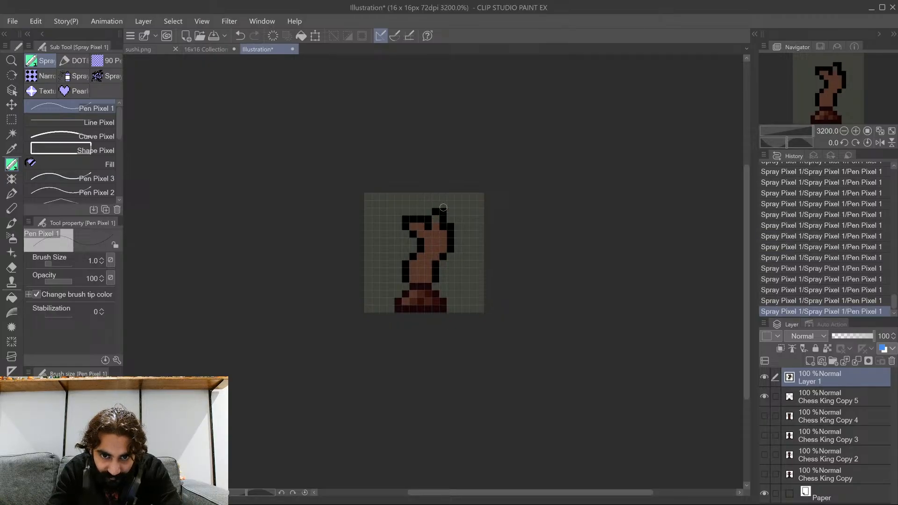
pyautogui.click(442, 203)
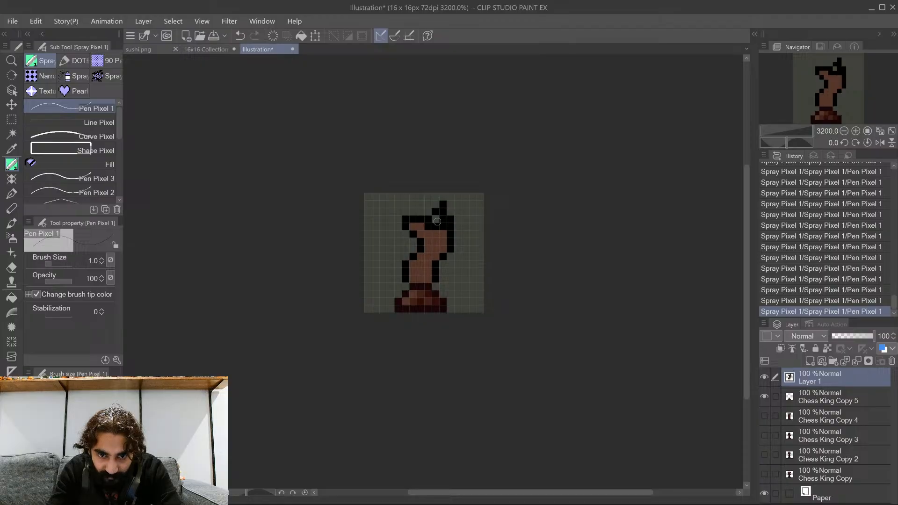
pyautogui.hotkey('ctrl', 'z')
pyautogui.click(436, 219)
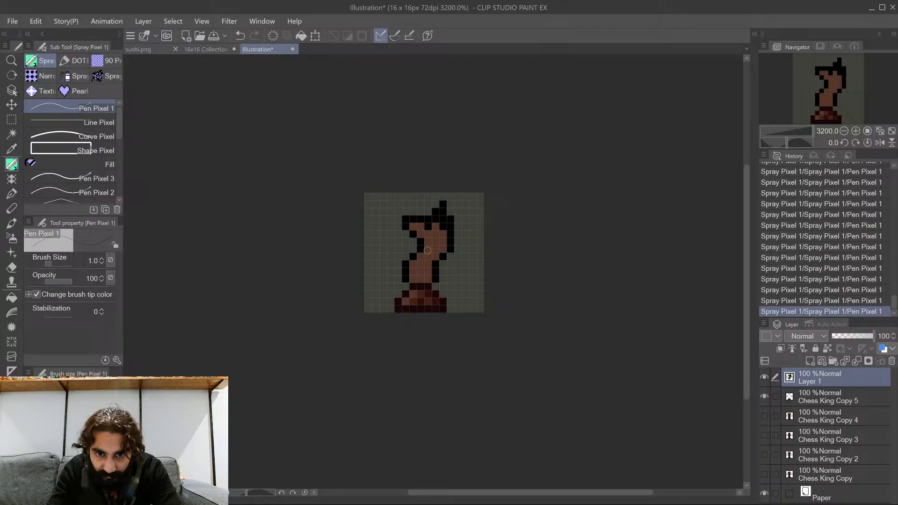
pyautogui.click(443, 226)
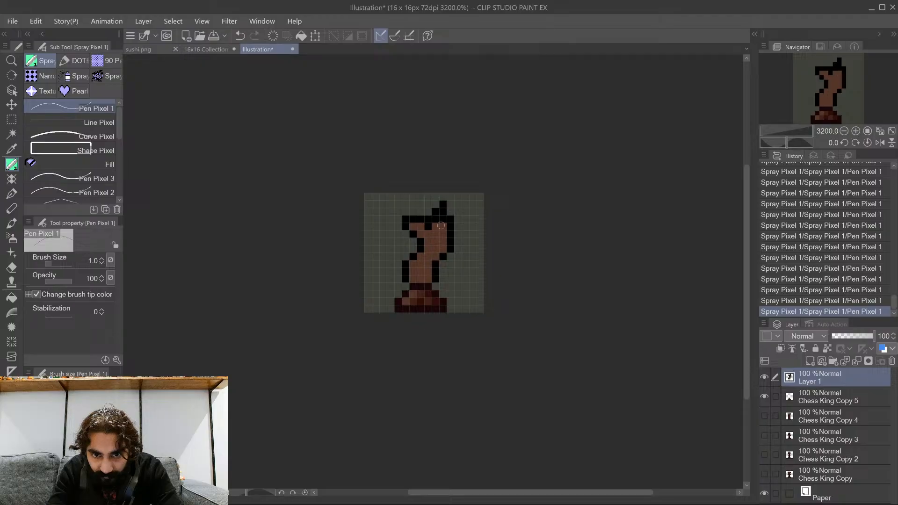
pyautogui.moveTo(436, 219)
pyautogui.mouseDown()
pyautogui.moveTo(443, 212)
pyautogui.moveTo(443, 222)
pyautogui.mouseUp()
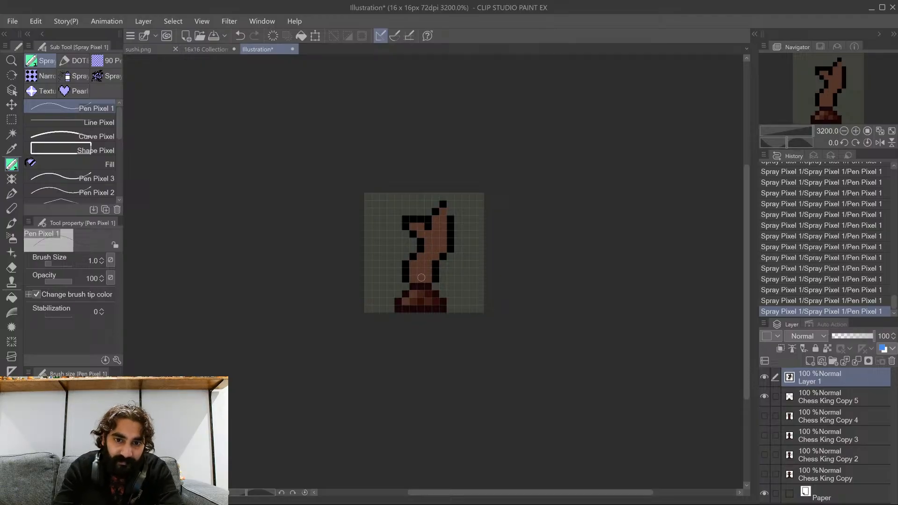
# Move the black outline at the back of the knight's neck and ear one pixel inward and remove the ear's topmost pixel
pyautogui.moveTo(451, 249); pyautogui.dragTo(453, 226)
pyautogui.click(450, 219)
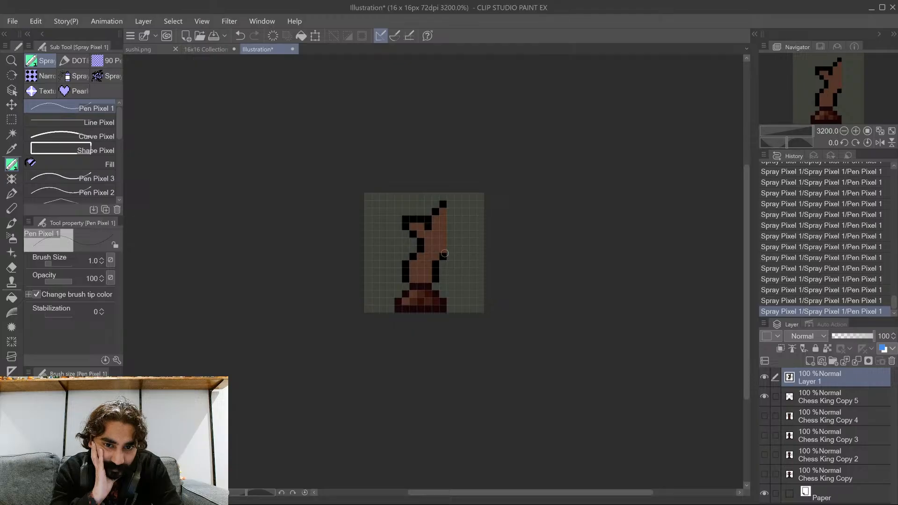
pyautogui.moveTo(442, 250); pyautogui.dragTo(443, 207)
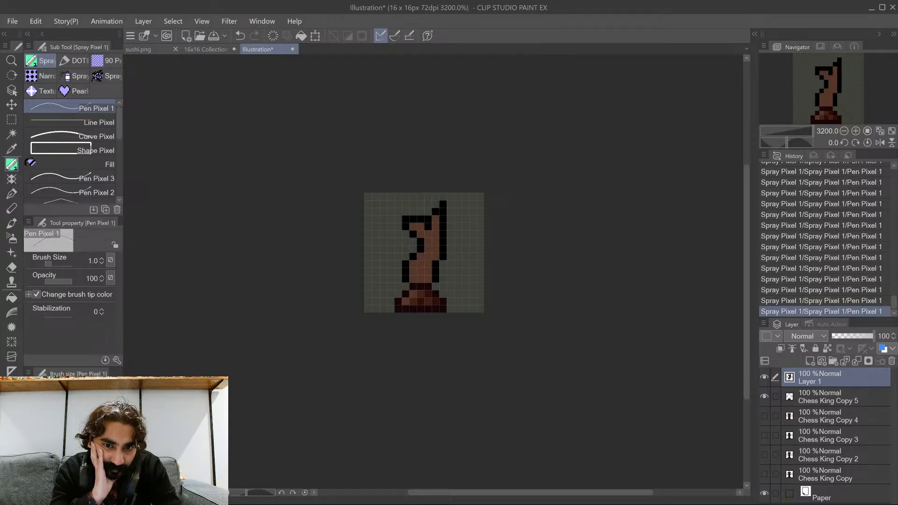
pyautogui.click(442, 204)
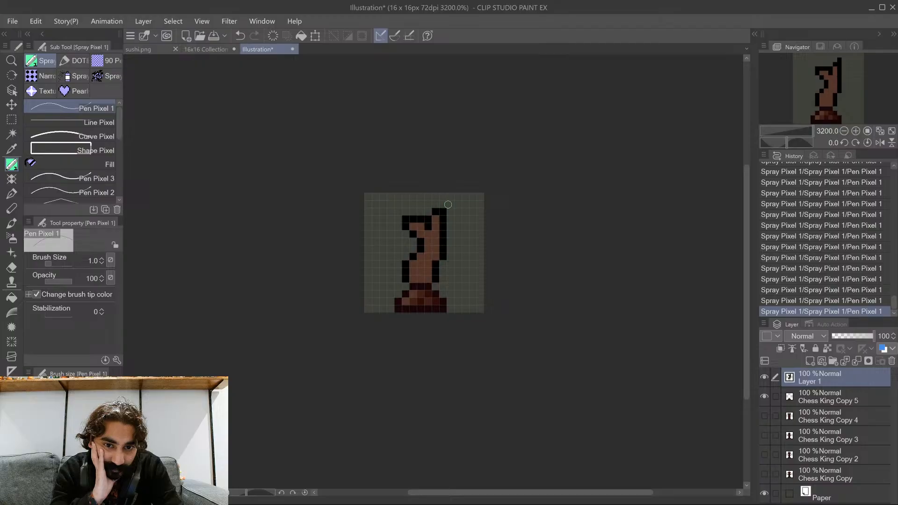
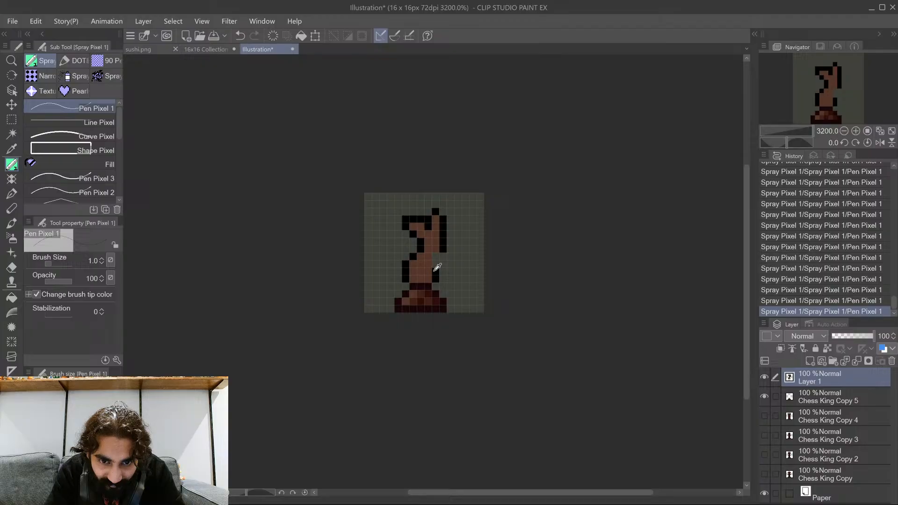
# Try narrowing the back of the knight's lower neck with black pixels, then restore the wider outline and brown fill
pyautogui.click(430, 265)
pyautogui.click(435, 256)
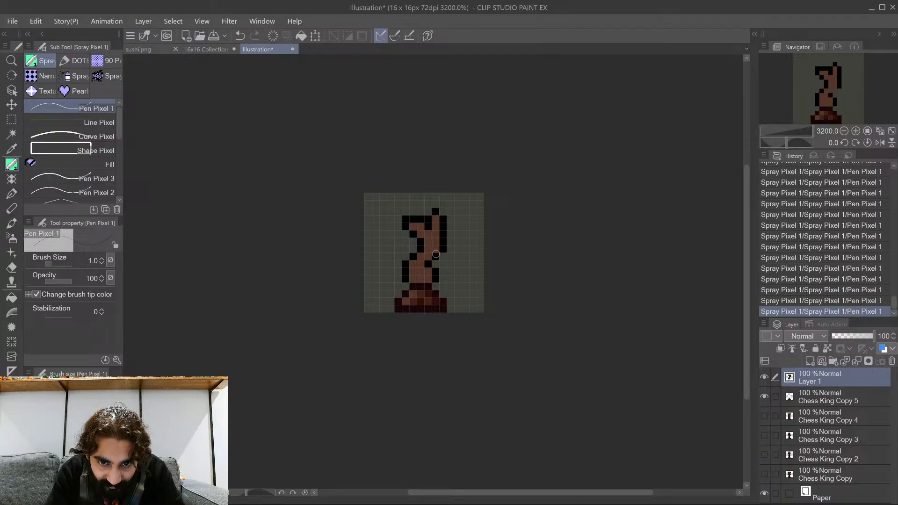
pyautogui.hotkey('ctrl', 'z')
pyautogui.hotkey('ctrl', 'z')
pyautogui.hotkey('ctrl', 'z')
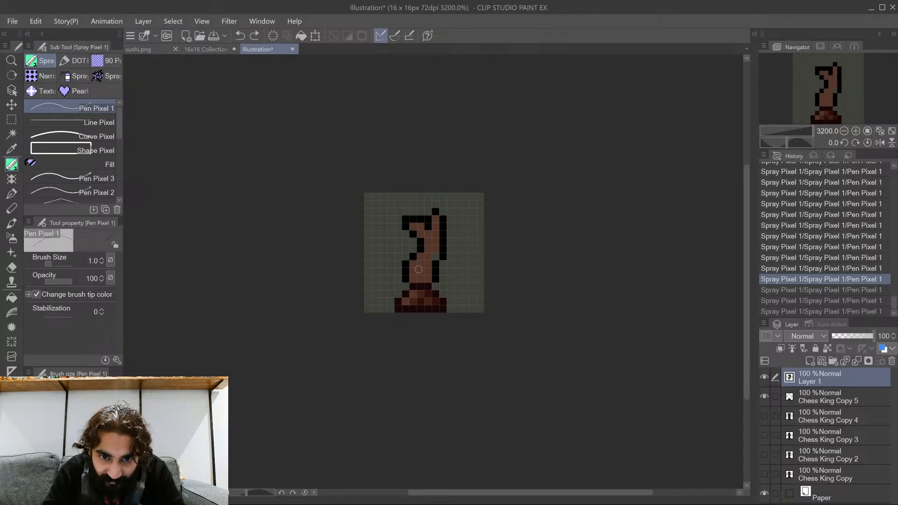
pyautogui.hotkey('ctrl', 'y')
pyautogui.hotkey('ctrl', 'y')
pyautogui.hotkey('ctrl', 'y')
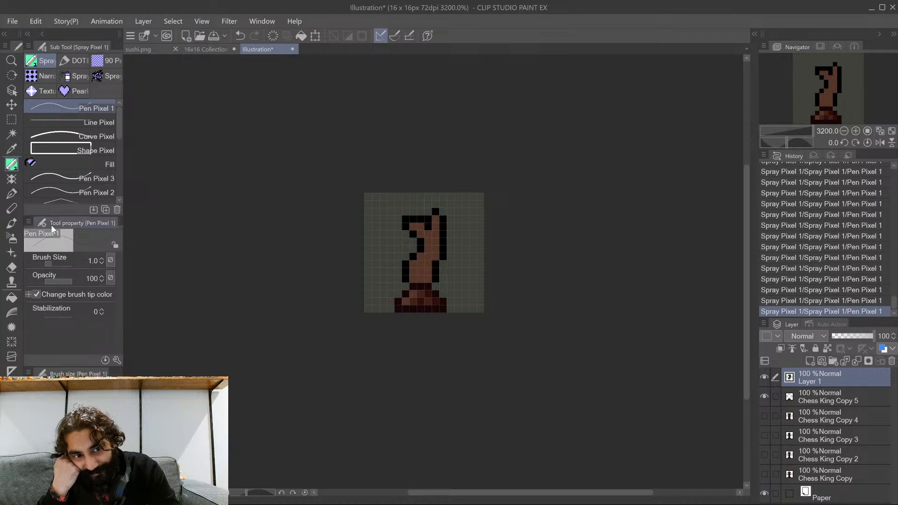
# Try recoloring the knight's black outline dark brown with the Refer other layers fill, and undo it
pyautogui.click(12, 299)
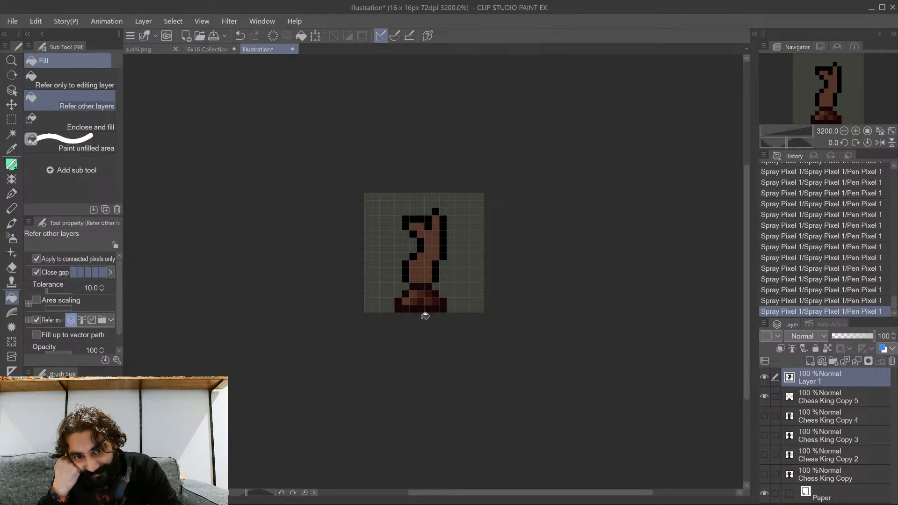
pyautogui.click(442, 265)
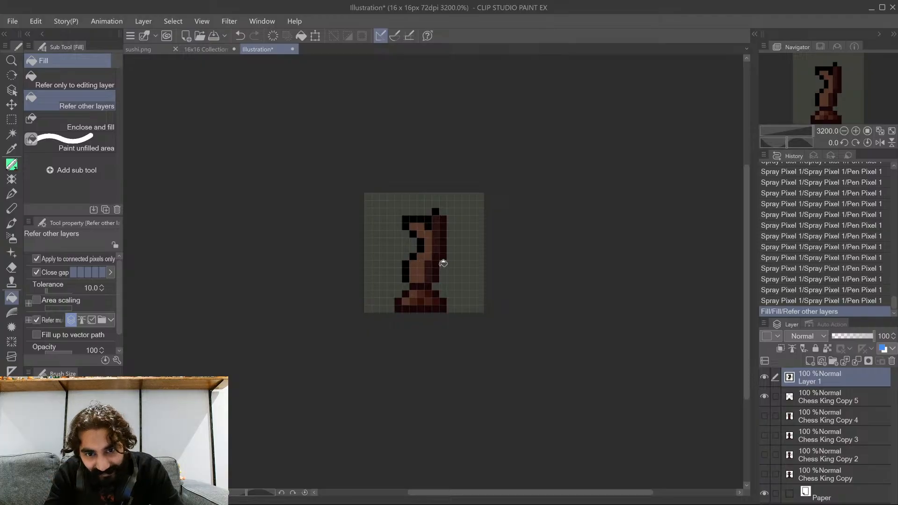
pyautogui.hotkey('ctrl', 'z')
pyautogui.hotkey('ctrl', 'y')
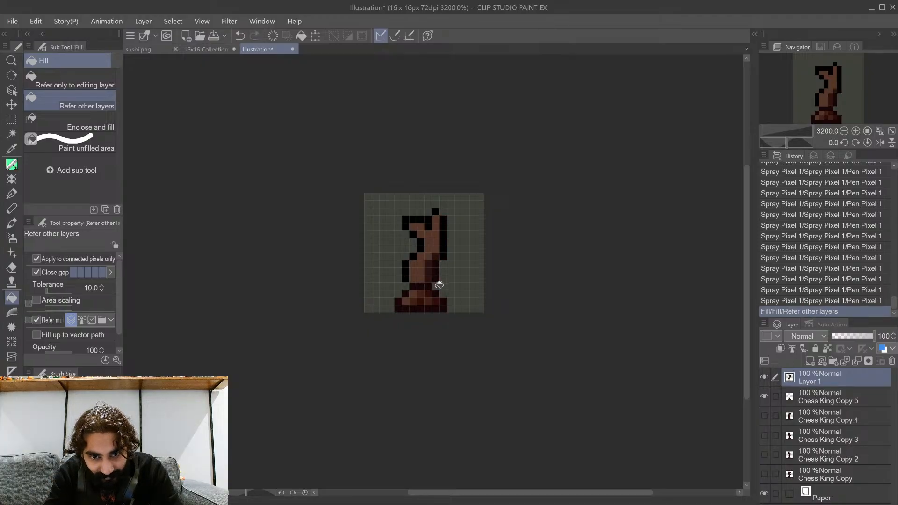
pyautogui.hotkey('ctrl', 'z')
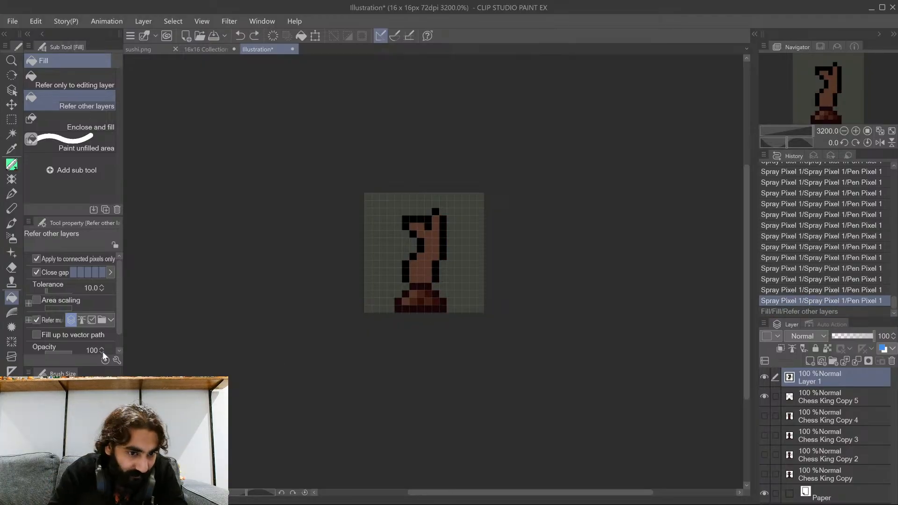
# Recolor the knight's black outline dark reddish brown with the pixel Fill tool
pyautogui.click(11, 165)
pyautogui.click(31, 164)
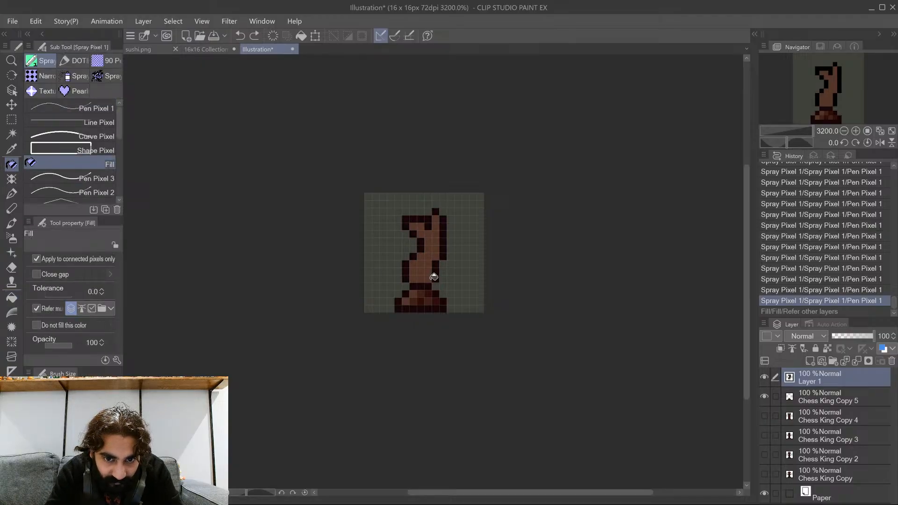
pyautogui.click(433, 281)
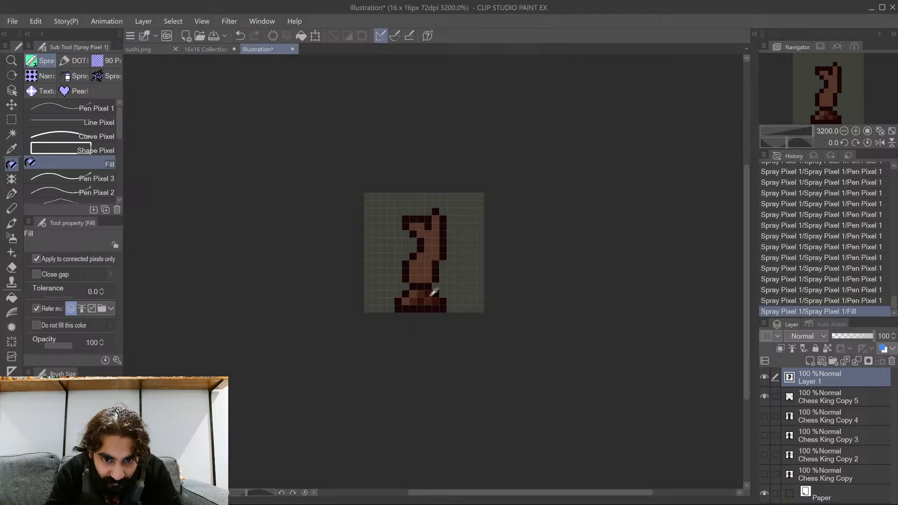
# Paint brown shading pixels up the middle of the knight's body and neck to its head with Pen Pixel 1
pyautogui.click(52, 107)
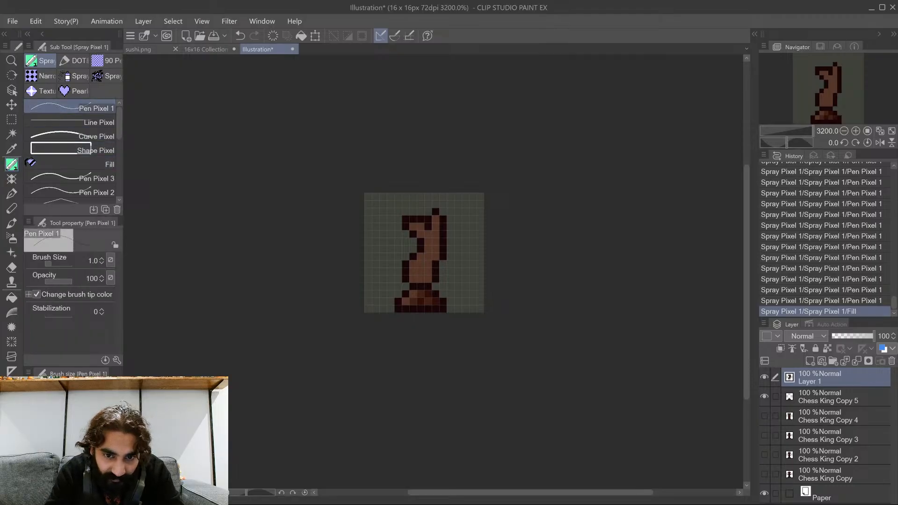
pyautogui.click(423, 267)
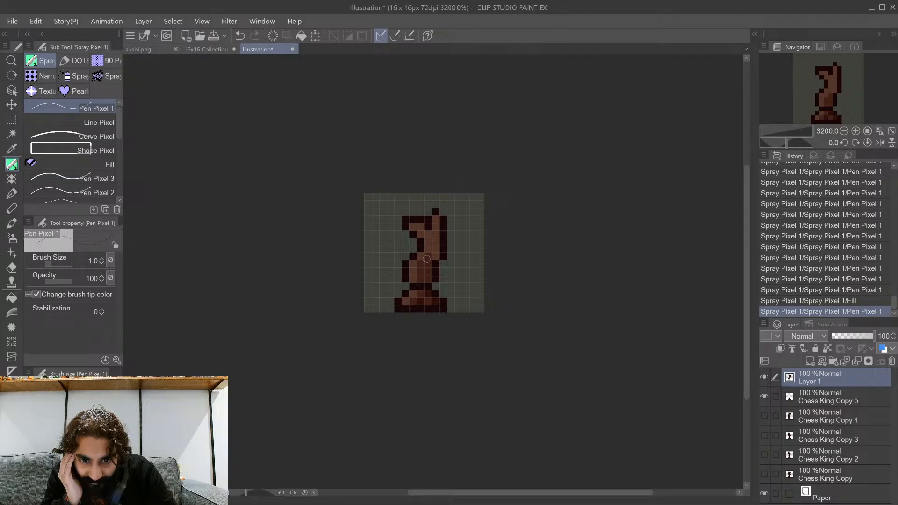
pyautogui.moveTo(431, 252)
pyautogui.mouseDown()
pyautogui.moveTo(437, 227)
pyautogui.moveTo(433, 246)
pyautogui.mouseUp()
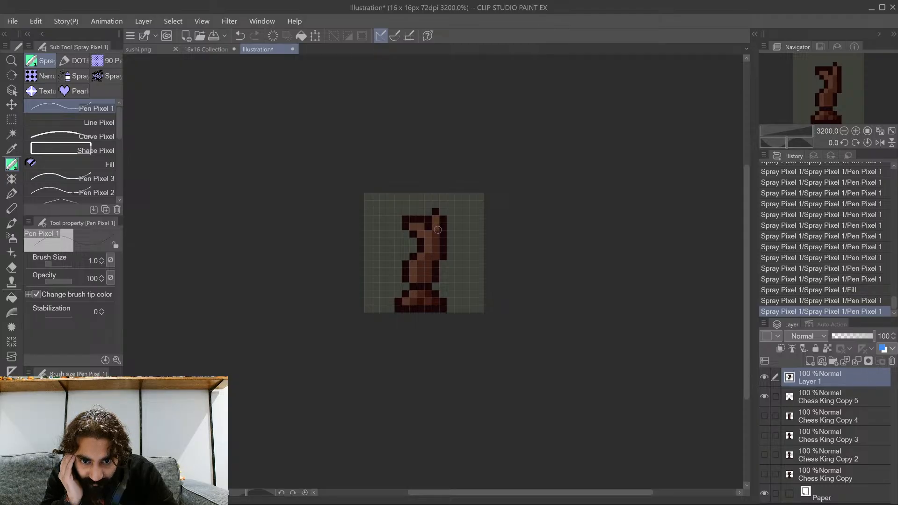
pyautogui.click(437, 228)
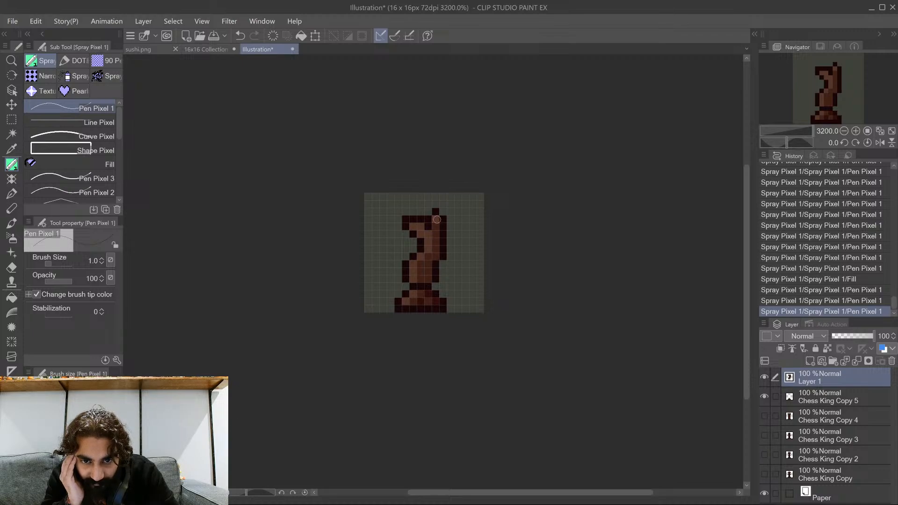
# Add darker brown shading pixels from below the knight's ear down the back of its neck into the lower body
pyautogui.click(435, 221)
pyautogui.click(434, 234)
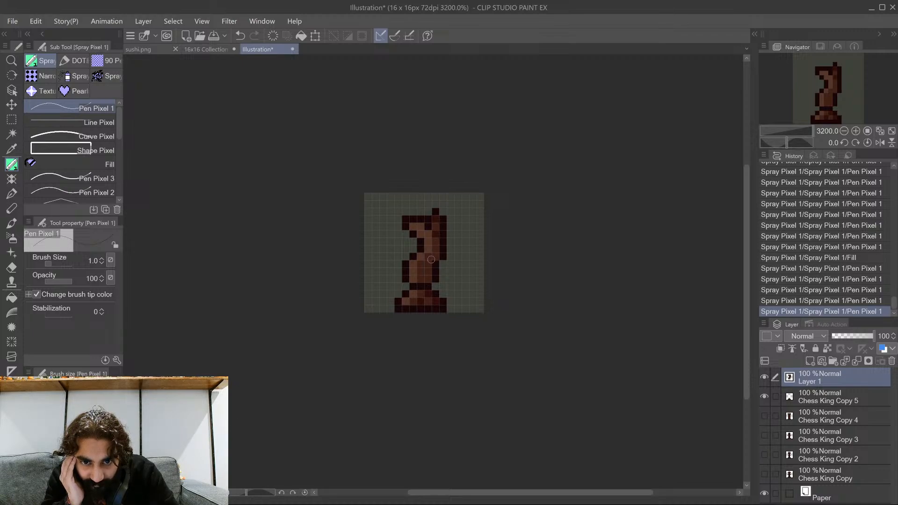
pyautogui.click(434, 250)
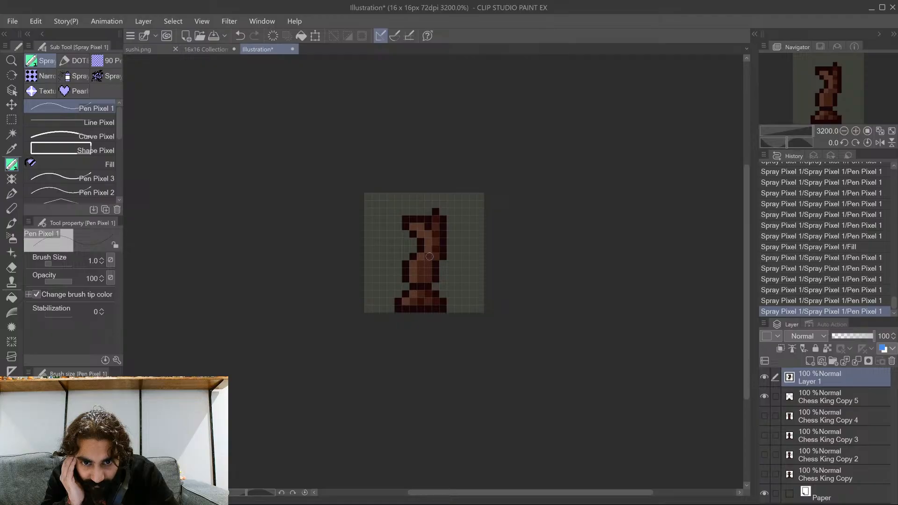
pyautogui.click(429, 256)
pyautogui.click(422, 267)
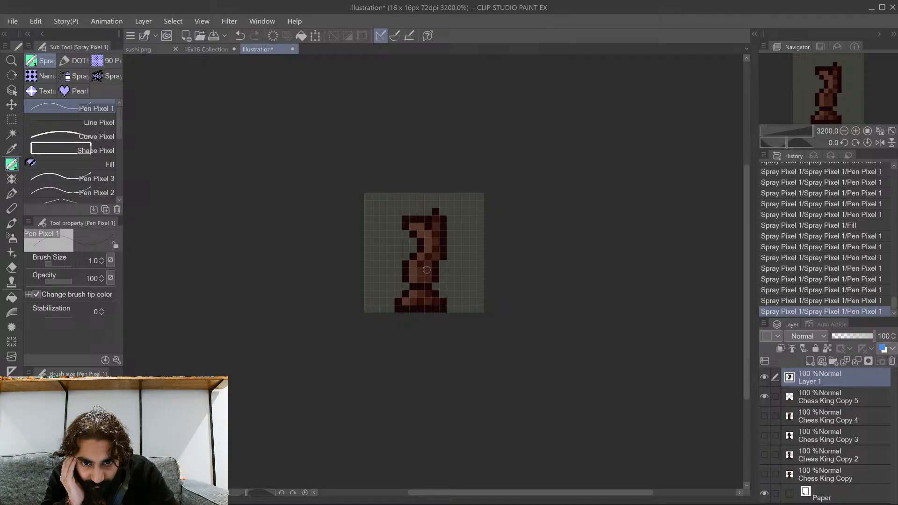
pyautogui.click(425, 276)
pyautogui.click(421, 279)
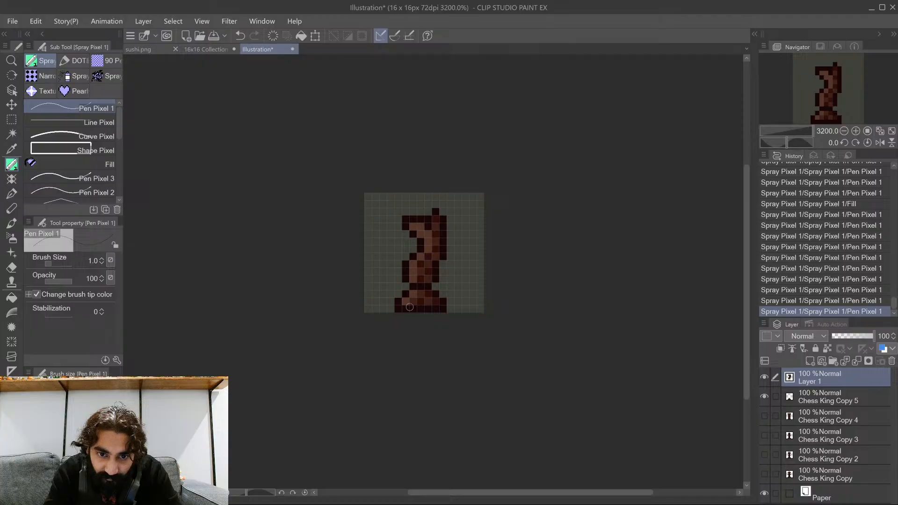
# Rework the brown shading pixels on the knight's head, lower body and the back of its neck
pyautogui.click(429, 235)
pyautogui.click(420, 227)
pyautogui.click(420, 228)
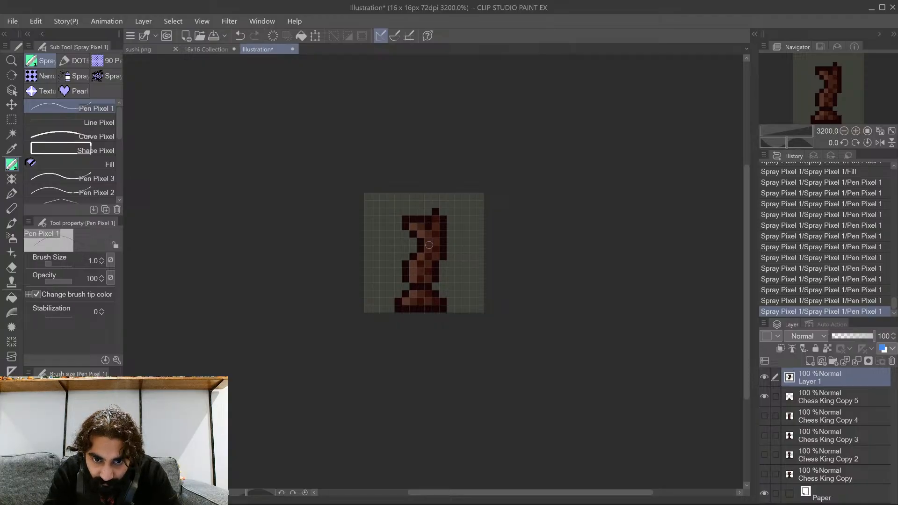
pyautogui.click(415, 281)
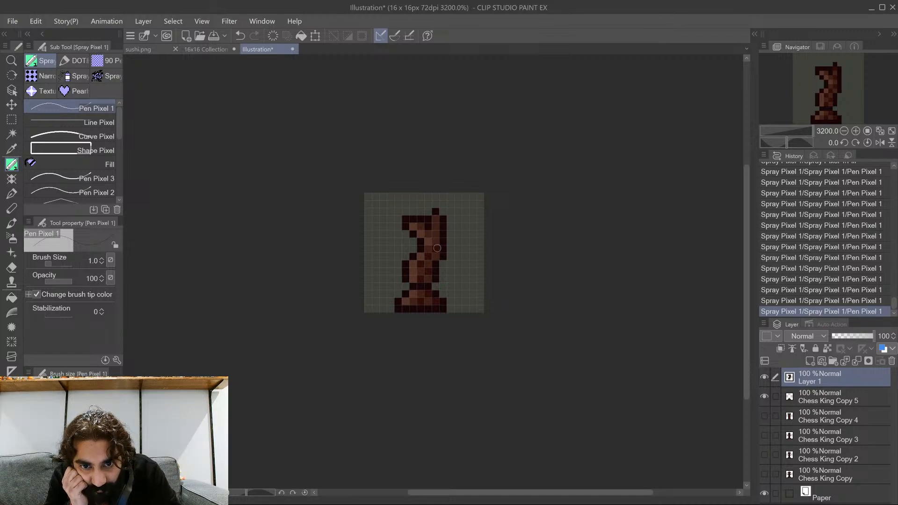
pyautogui.click(424, 275)
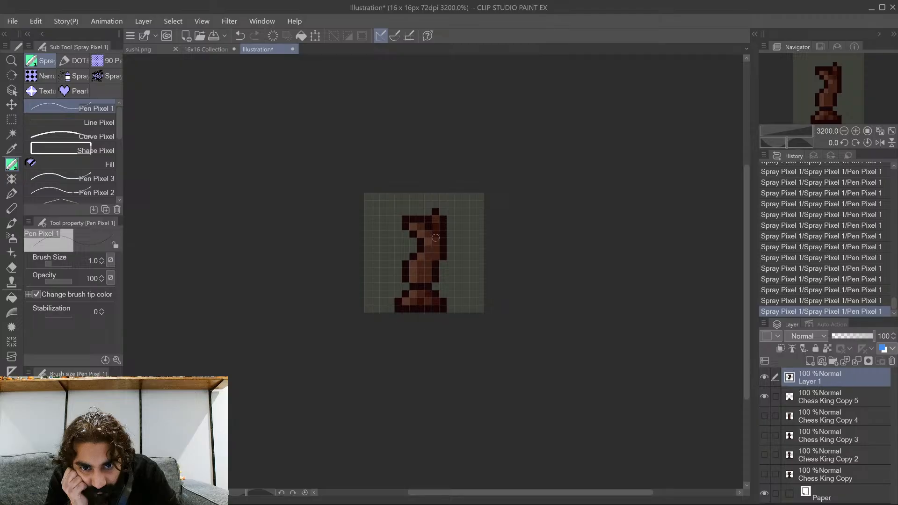
pyautogui.hotkey('ctrl', 'z')
pyautogui.click(435, 240)
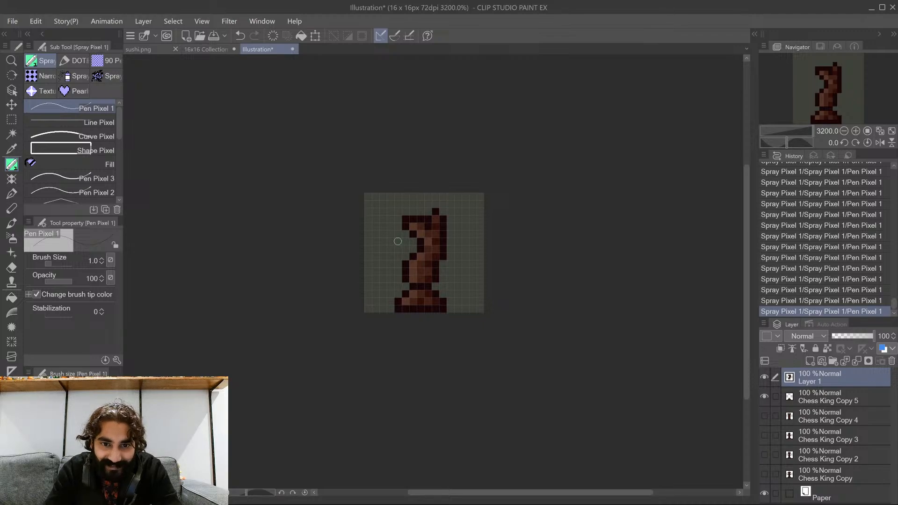
# Try extending the knight's snout forward with dark outline pixels, and undo them
pyautogui.click(397, 220)
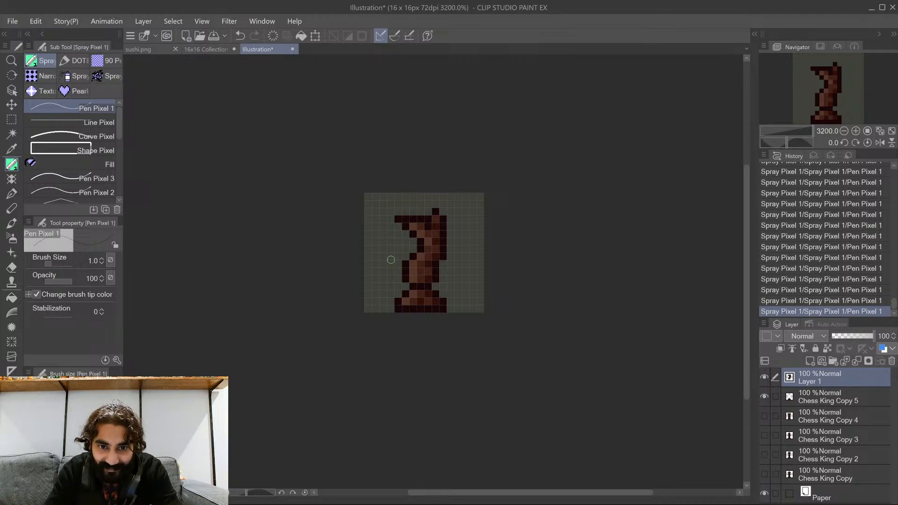
pyautogui.hotkey('ctrl', 'z')
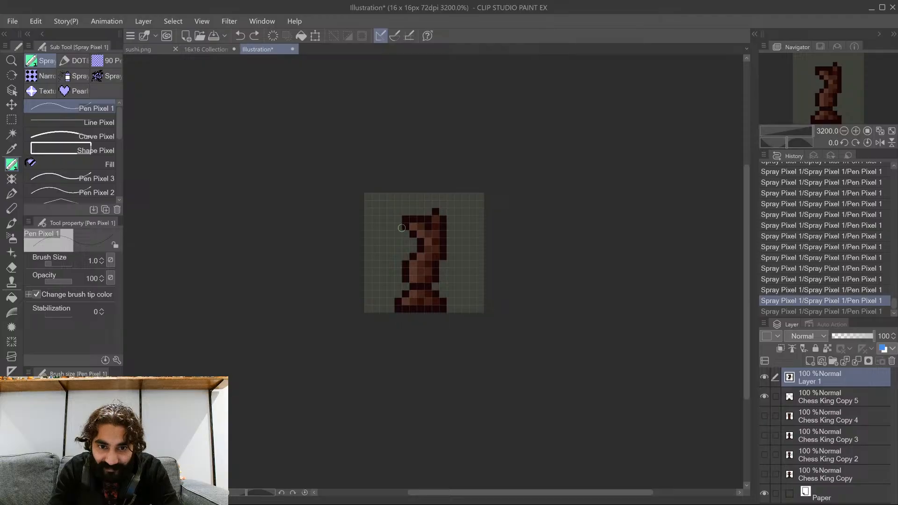
pyautogui.click(399, 227)
pyautogui.hotkey('ctrl', 'z')
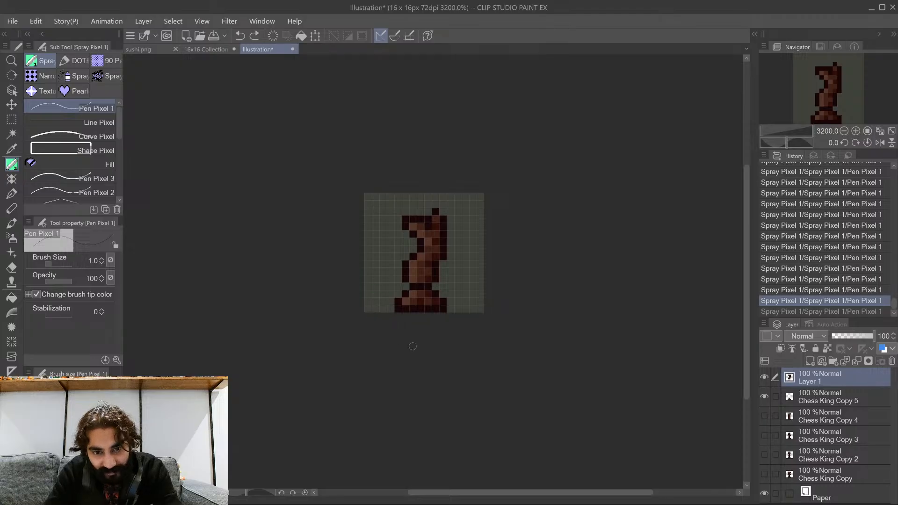
# Try alternative dark shading pixels on the knight's lower body, and undo them
pyautogui.hotkey('ctrl', 'y')
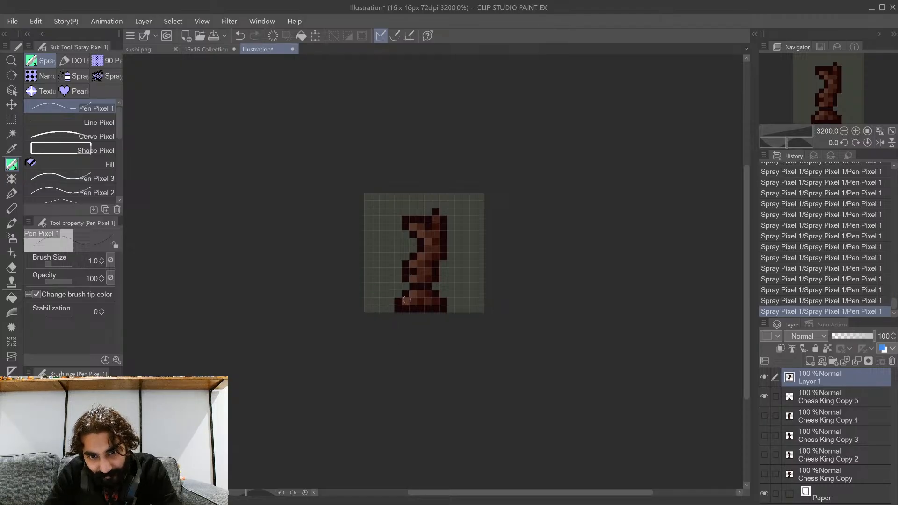
pyautogui.hotkey('ctrl', 'z')
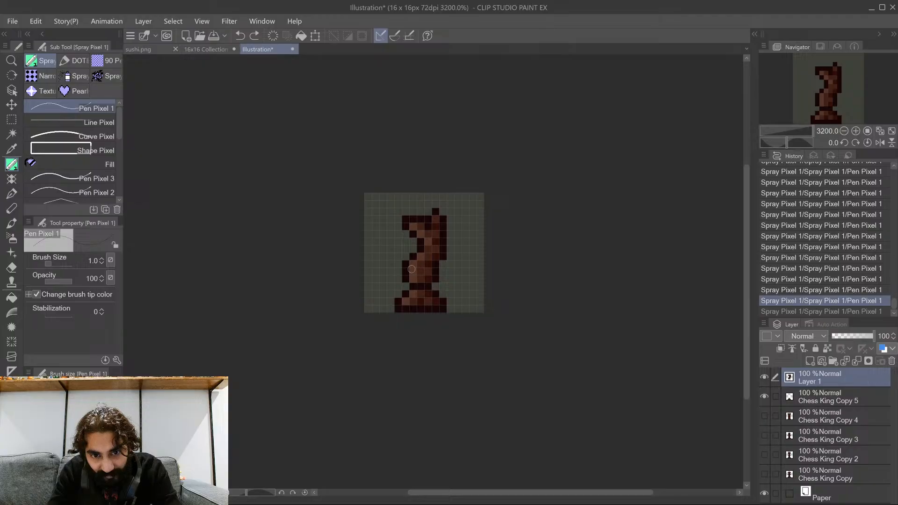
pyautogui.hotkey('ctrl', 'y')
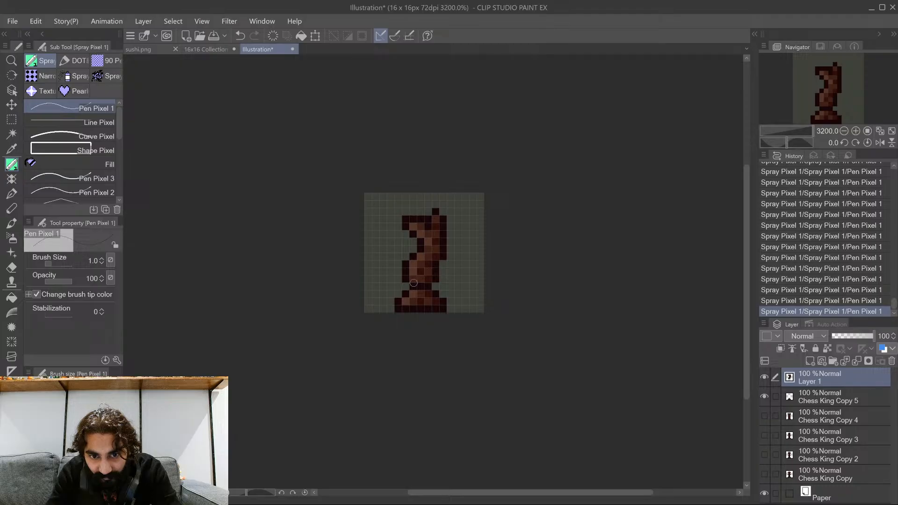
pyautogui.hotkey('ctrl', 'z')
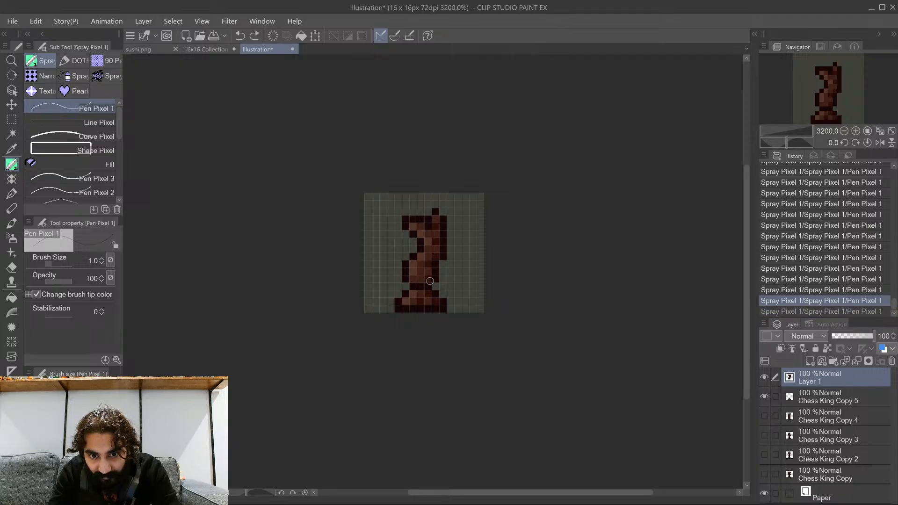
# Test single shading pixels just above the knight's base, undoing and redoing them to settle the lower body's shading
pyautogui.click(425, 281)
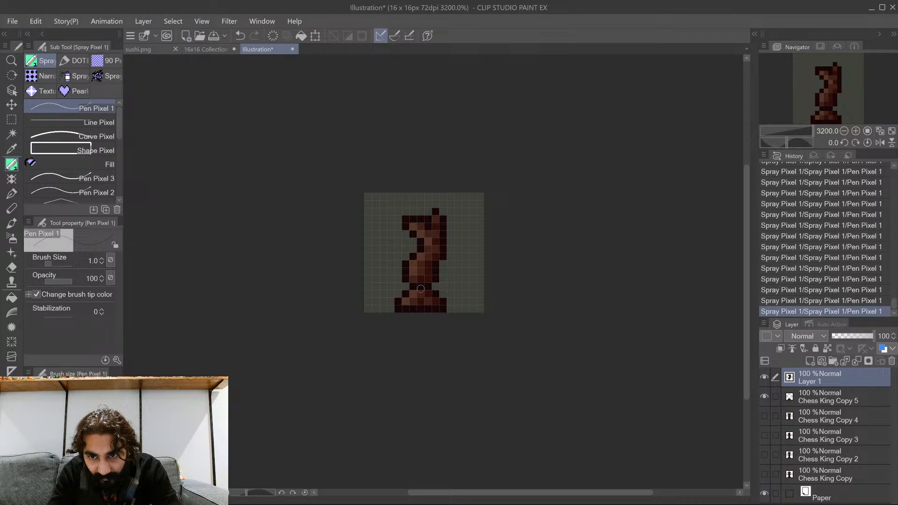
pyautogui.hotkey('ctrl', 'z')
pyautogui.hotkey('ctrl', 'z')
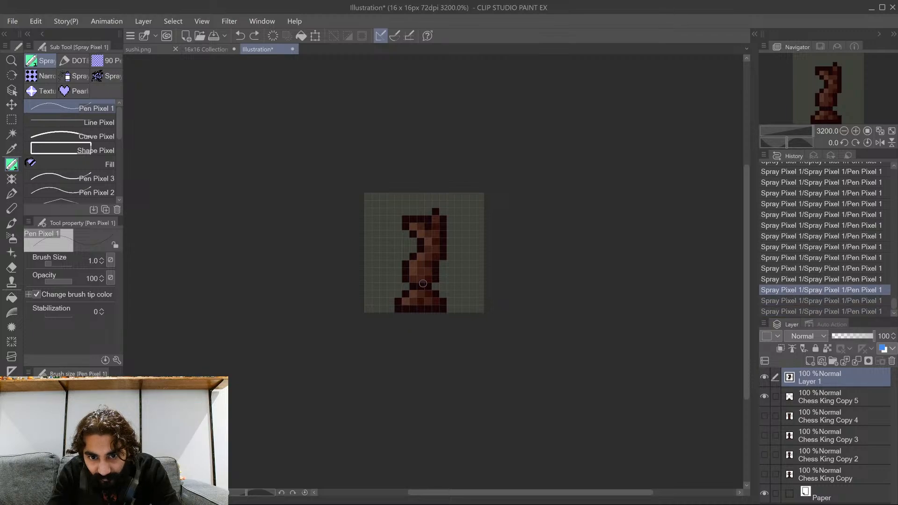
pyautogui.click(423, 283)
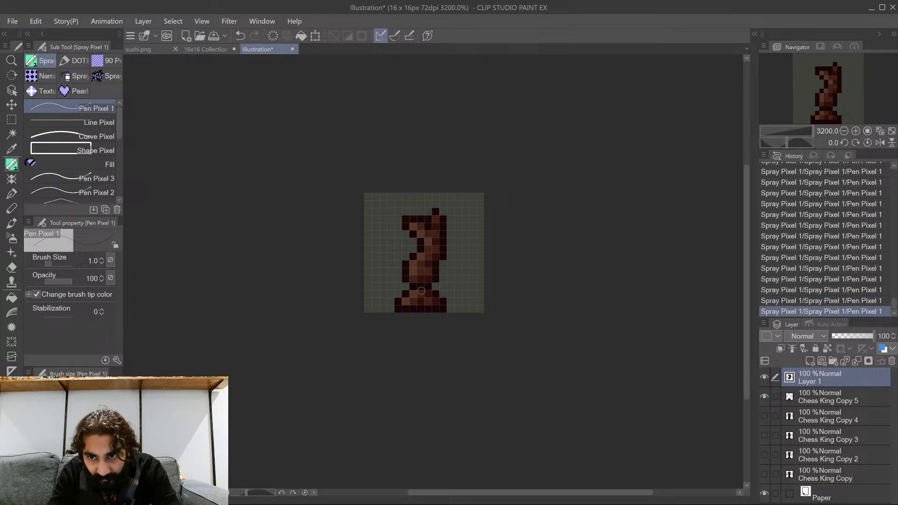
pyautogui.hotkey('ctrl', 'z')
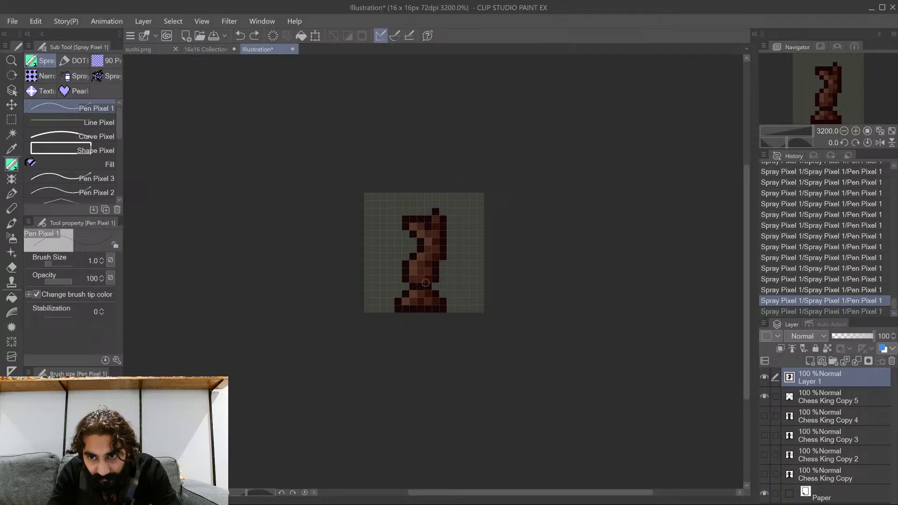
pyautogui.hotkey('ctrl', 'y')
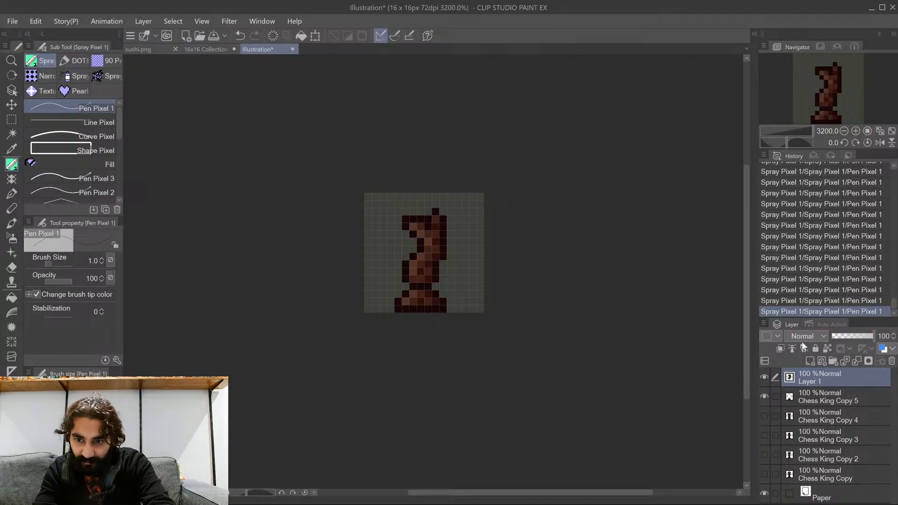
# Merge the knight's Layer 1 into Chess King Copy 5 and paste the knight into the 16x16 Collection document
pyautogui.hotkey('ctrl', 'e')
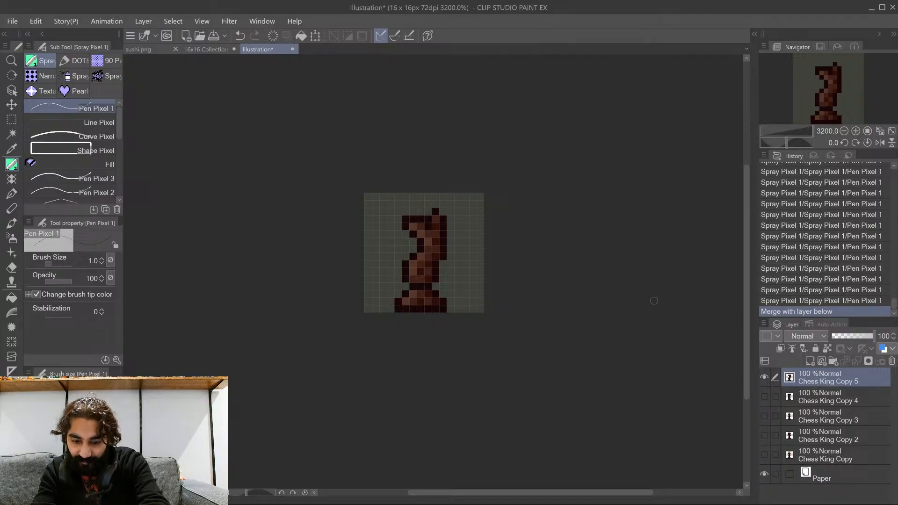
pyautogui.click(204, 48)
pyautogui.hotkey('ctrl', 'v')
pyautogui.scroll(-3, 414, 189)
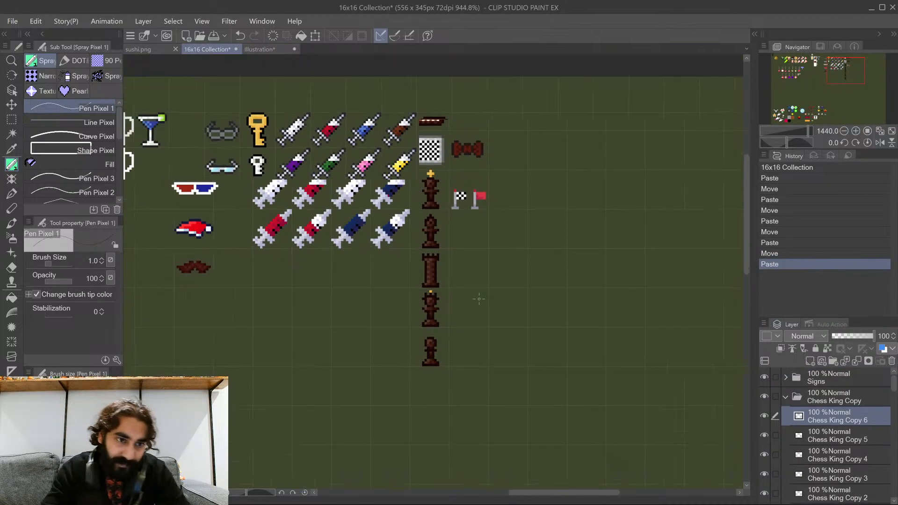
# Move the pasted knight into the grid cell directly below the pawn, aligned with the column of chess pieces
pyautogui.click(12, 105)
pyautogui.scroll(-2, 334, 191)
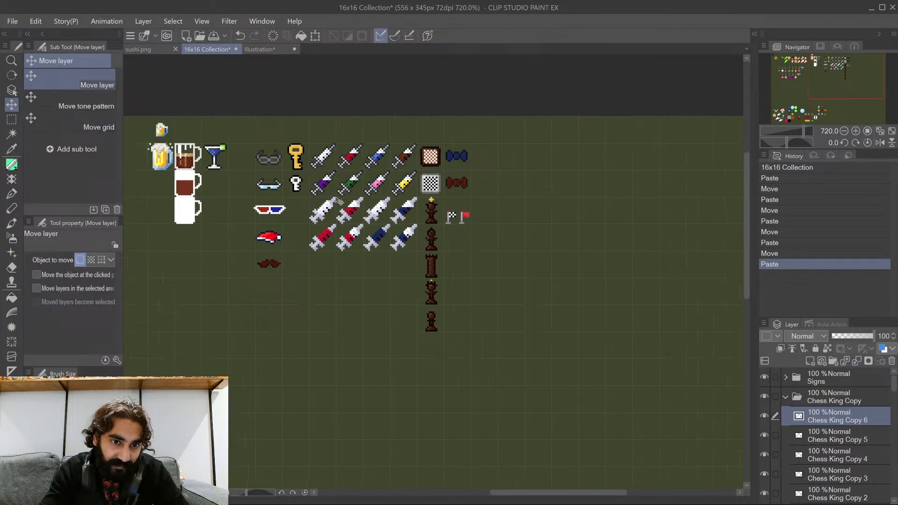
pyautogui.moveTo(543, 227); pyautogui.dragTo(641, 288)
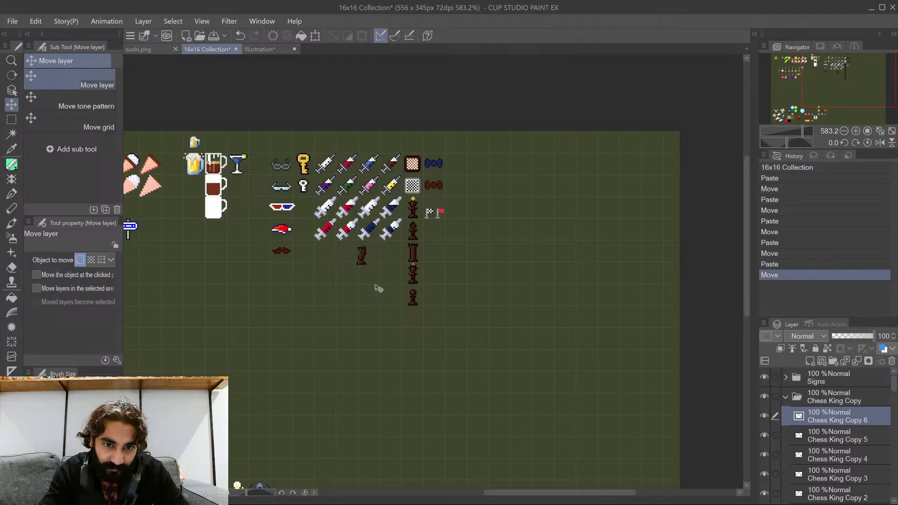
pyautogui.scroll(2, 357, 266)
pyautogui.moveTo(356, 262); pyautogui.dragTo(448, 320)
pyautogui.scroll(2, 448, 320)
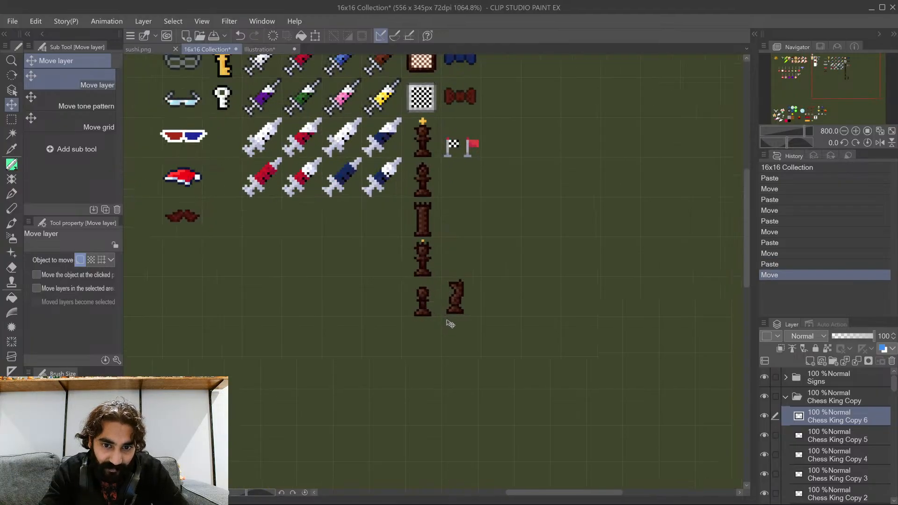
pyautogui.scroll(1, 448, 317)
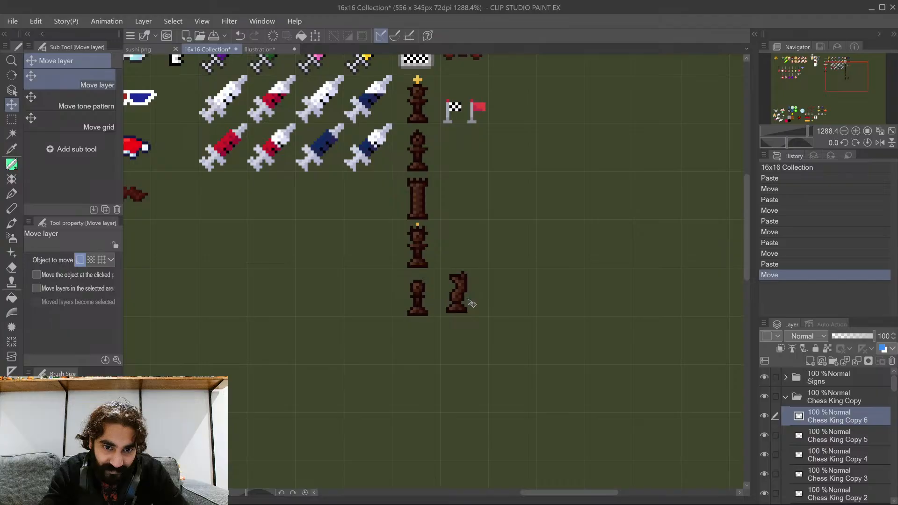
pyautogui.moveTo(467, 299); pyautogui.dragTo(430, 354)
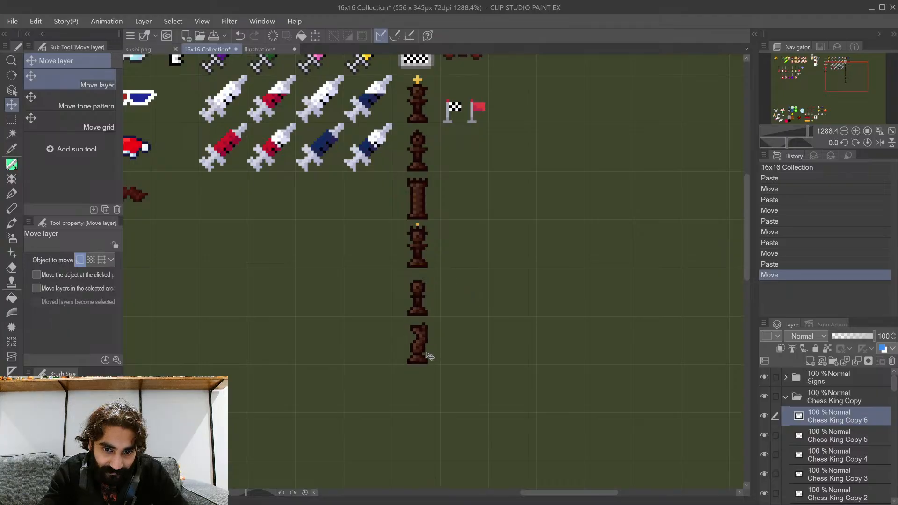
pyautogui.scroll(3, 425, 352)
pyautogui.moveTo(418, 317); pyautogui.dragTo(422, 354)
pyautogui.scroll(-3, 478, 358)
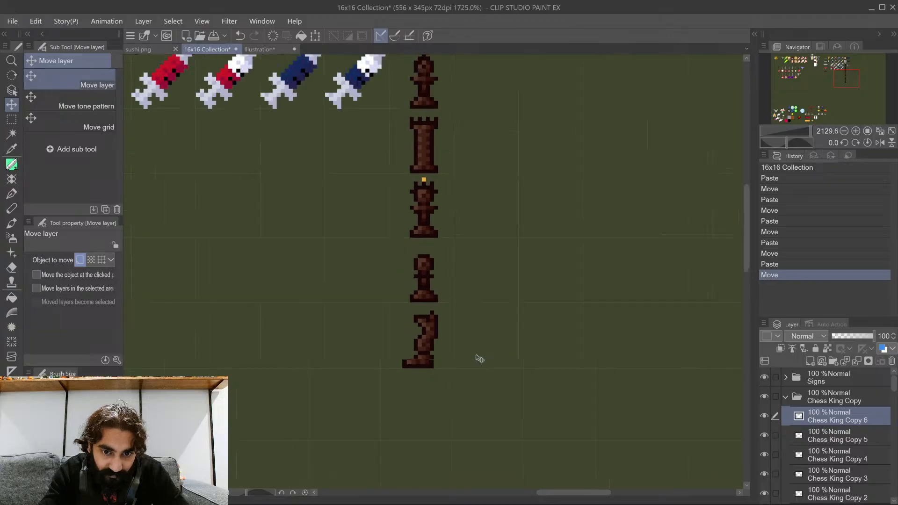
pyautogui.scroll(-1, 479, 358)
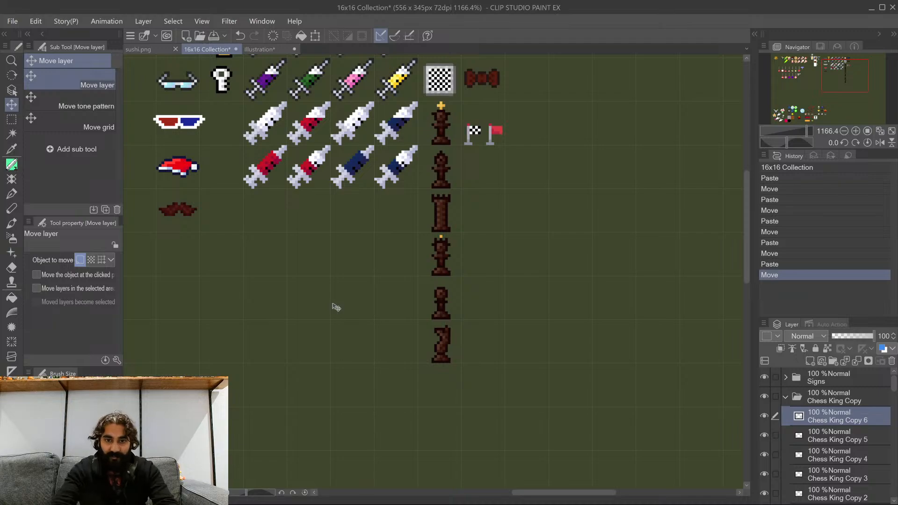
pyautogui.scroll(2, 476, 265)
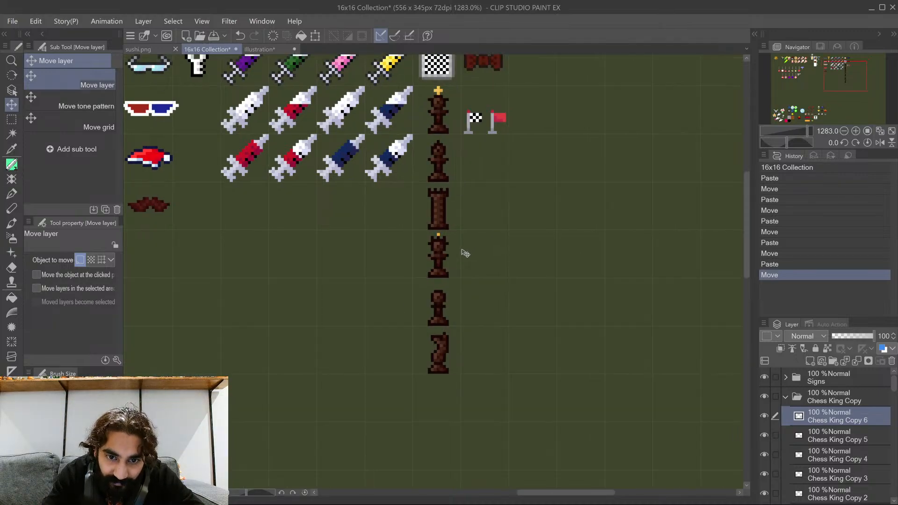
pyautogui.scroll(-2, 399, 307)
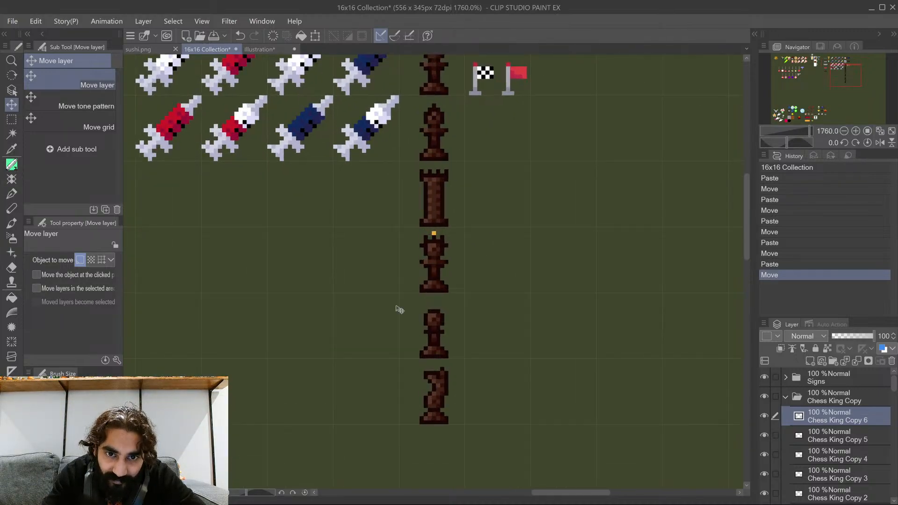
# Check the finished column of dark chess pieces and save the 16x16 Collection document
pyautogui.scroll(3, 380, 336)
pyautogui.scroll(3, 427, 96)
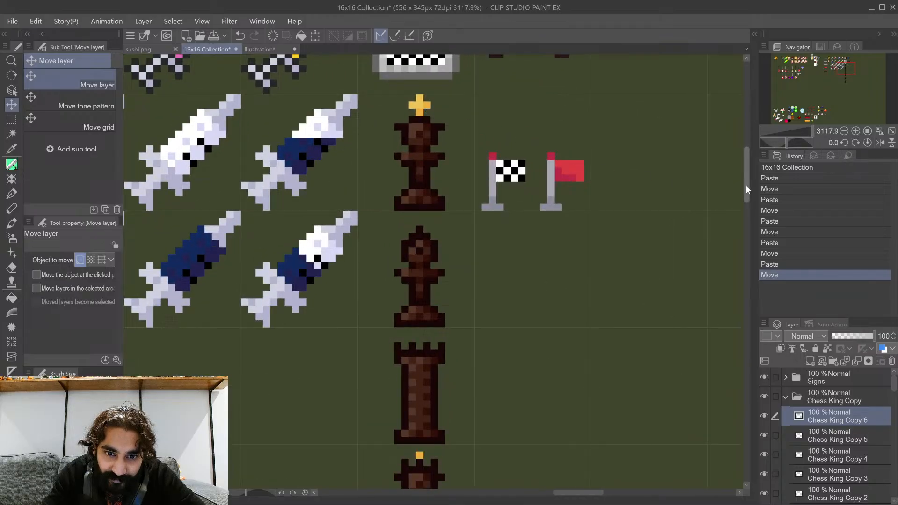
pyautogui.moveTo(746, 185); pyautogui.dragTo(765, 207)
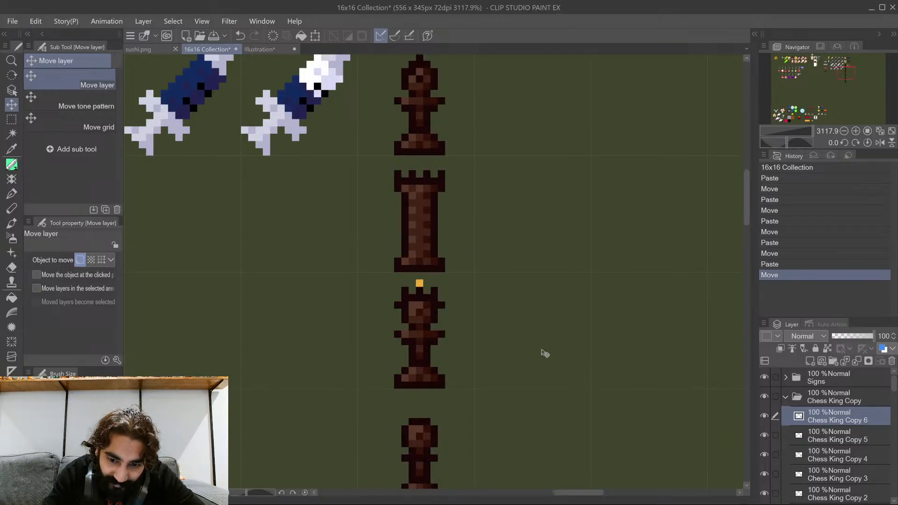
pyautogui.scroll(-1, 480, 344)
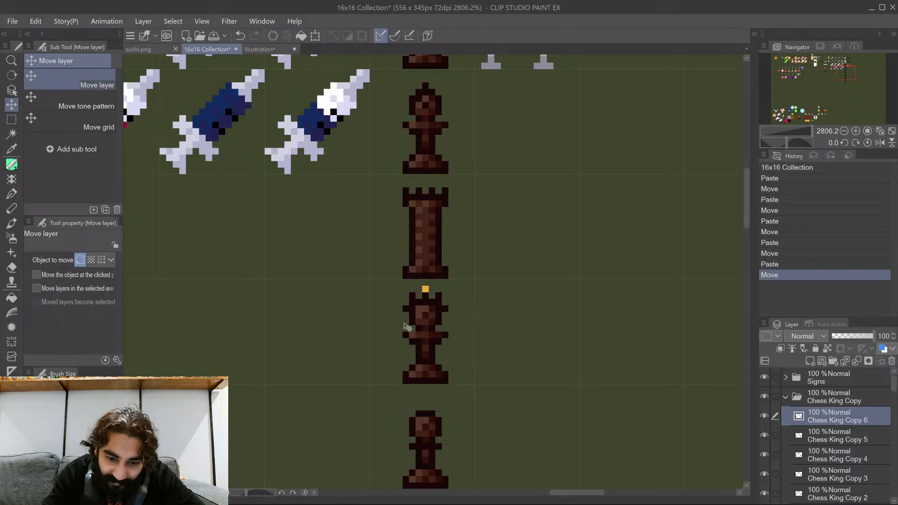
pyautogui.scroll(-7, 407, 326)
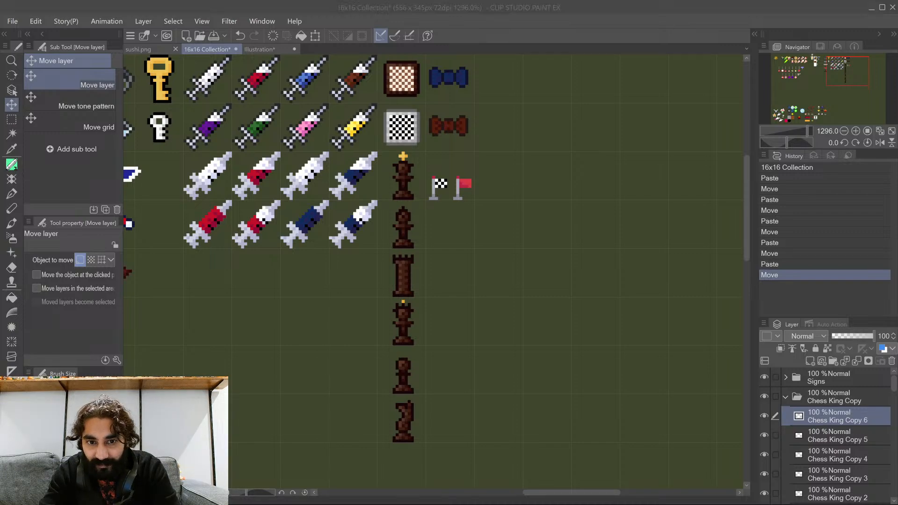
pyautogui.click(501, 63)
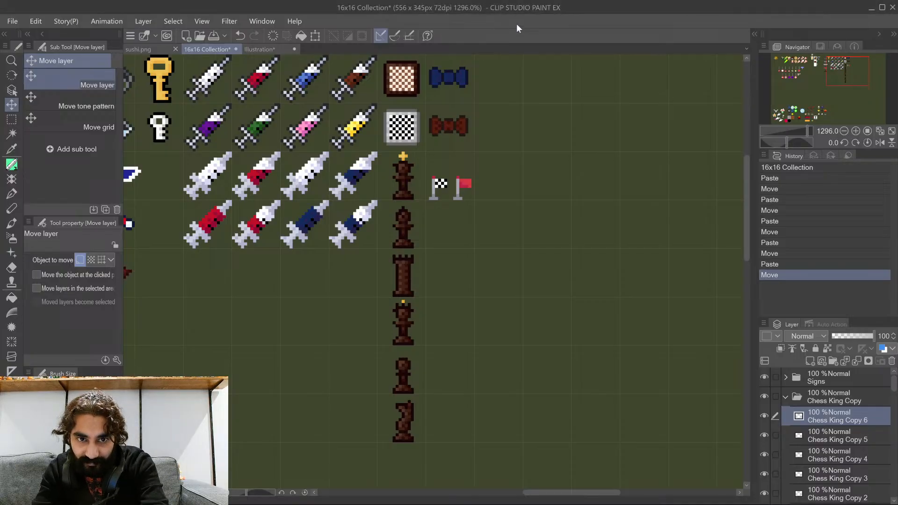
pyautogui.hotkey('ctrl', 's')
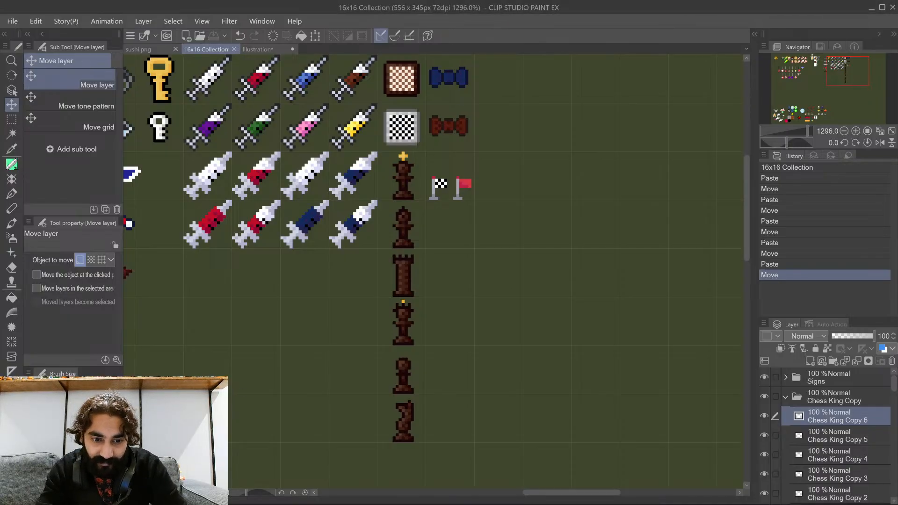